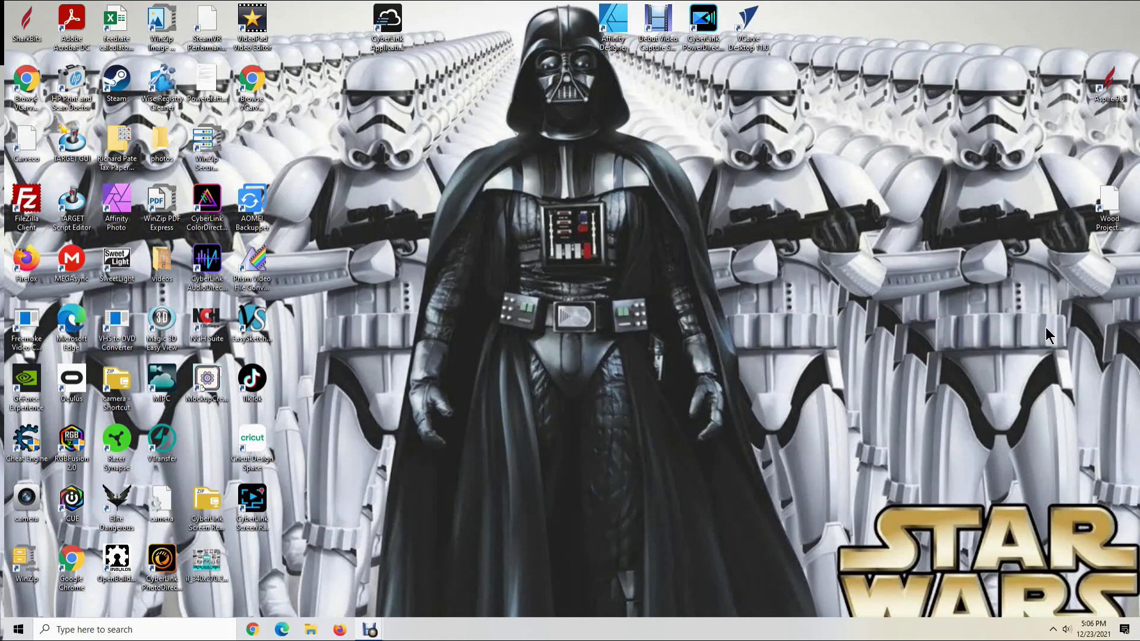
Launch Affinity Designer and dock the floating Layers panel with the Effects/Styles/Stock panel group
{"action": "double_click", "coordinate": [613, 29]}
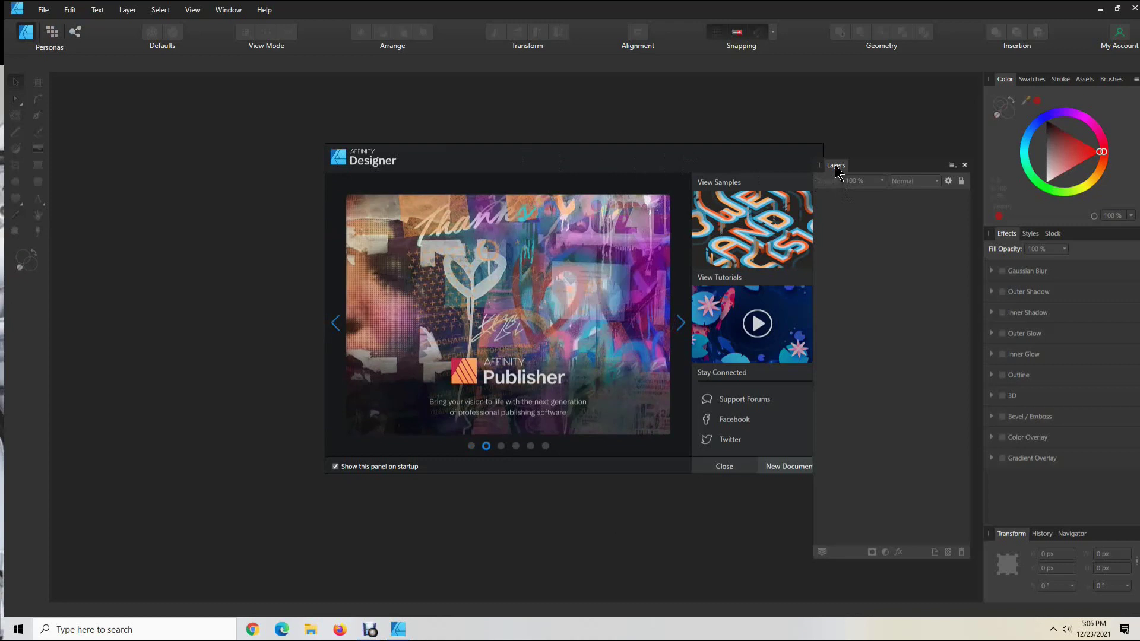
{"action": "left_click_drag", "start_coordinate": [835, 168], "coordinate": [1010, 242]}
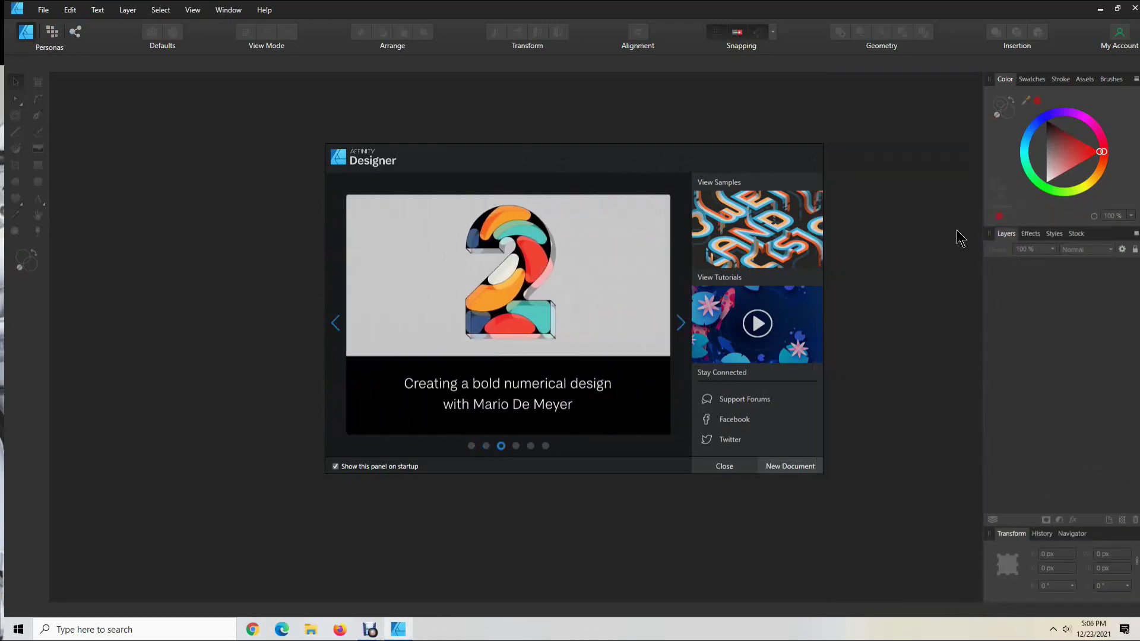
Create a Letter landscape document, 11 × 8.5 in at 300 DPI, with a transparent background
{"action": "left_click", "coordinate": [785, 467]}
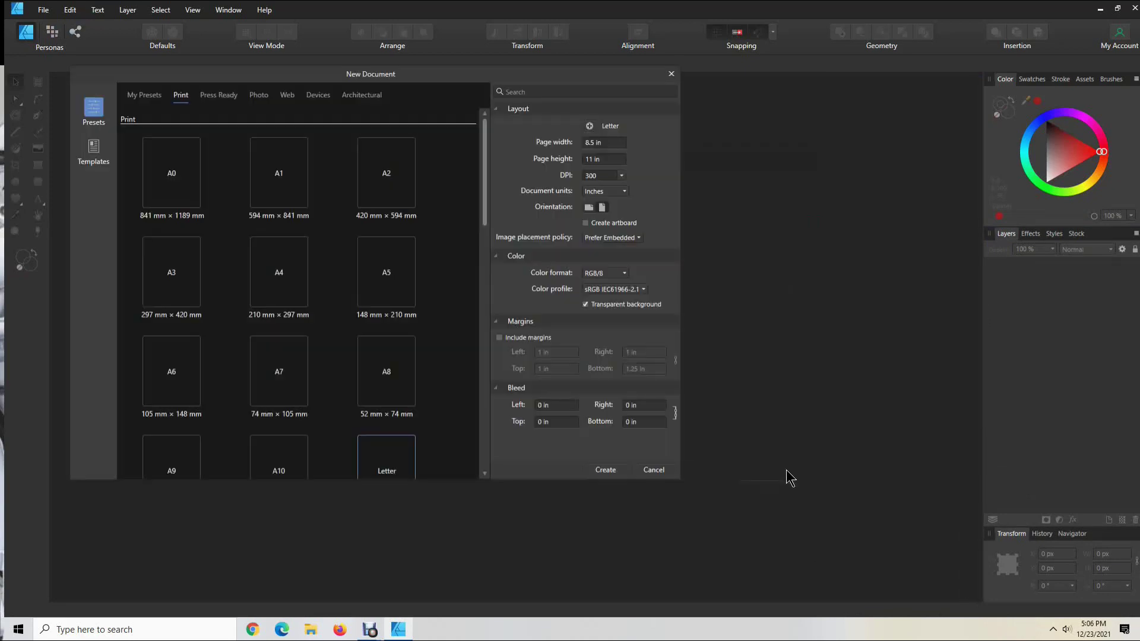
{"action": "scroll", "coordinate": [419, 421], "scroll_direction": "down", "scroll_amount": 1}
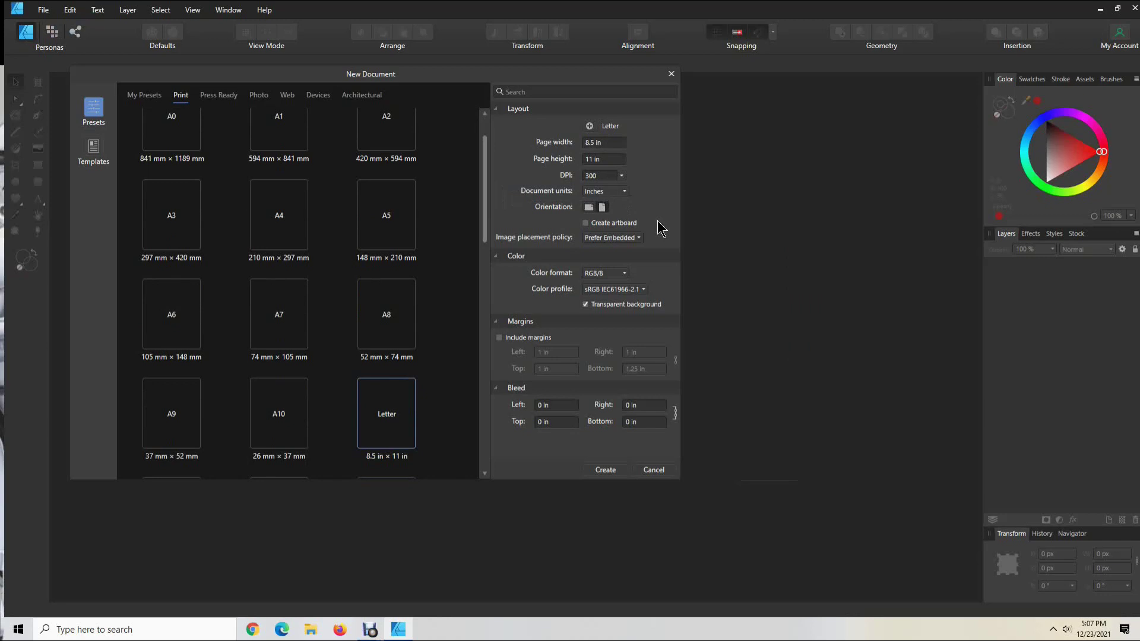
{"action": "left_click", "coordinate": [585, 305]}
{"action": "left_click", "coordinate": [586, 305]}
{"action": "left_click", "coordinate": [589, 208]}
{"action": "left_click", "coordinate": [603, 471]}
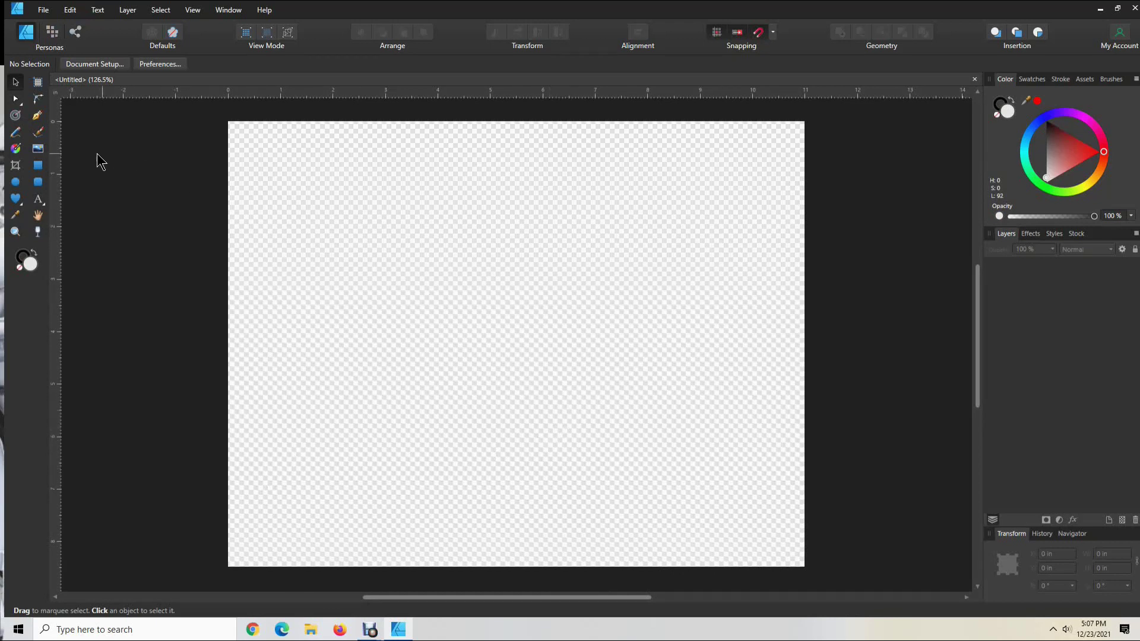
Place the Jack-Skellington image from Tumbler Designs > NBC, then delete that first placement
{"action": "left_click", "coordinate": [38, 148]}
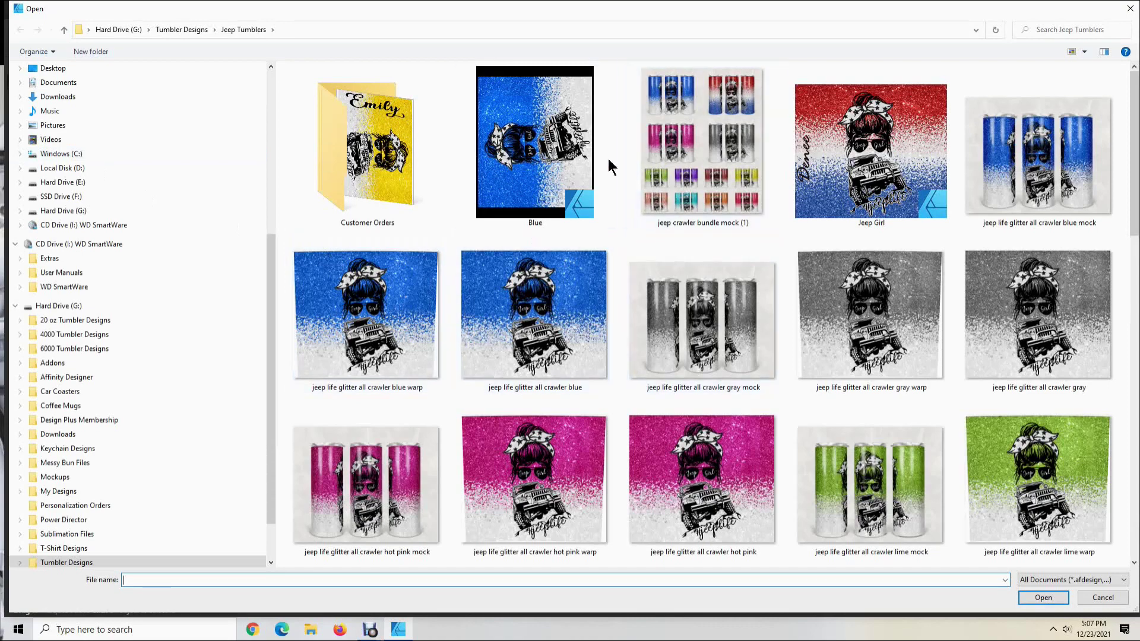
{"action": "scroll", "coordinate": [725, 288], "scroll_direction": "down", "scroll_amount": 10}
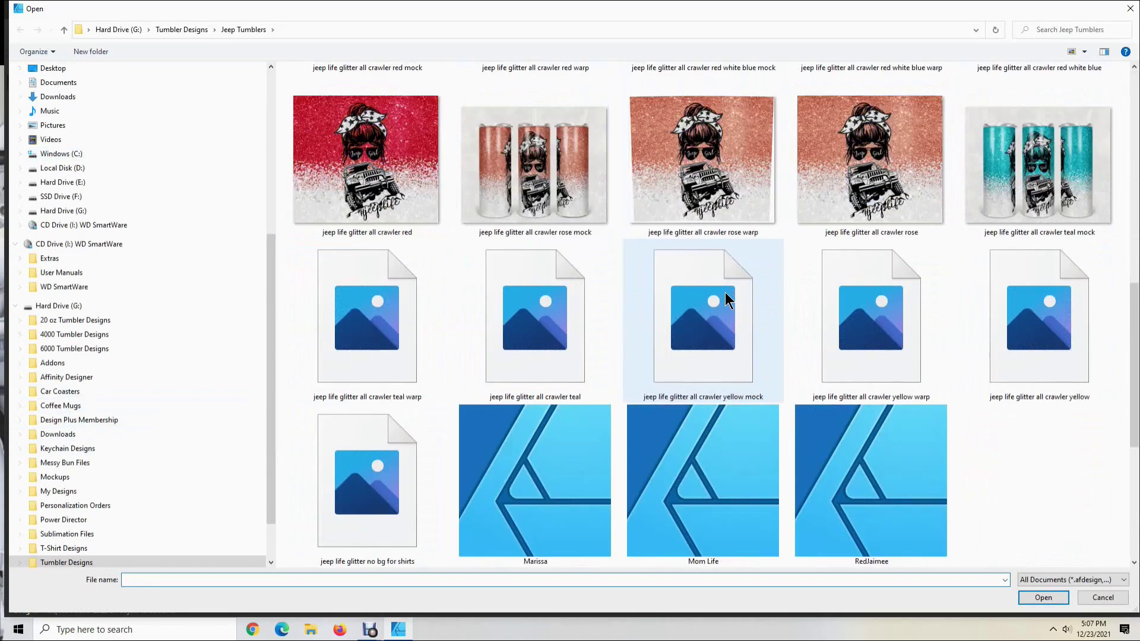
{"action": "scroll", "coordinate": [90, 493], "scroll_direction": "down", "scroll_amount": 2}
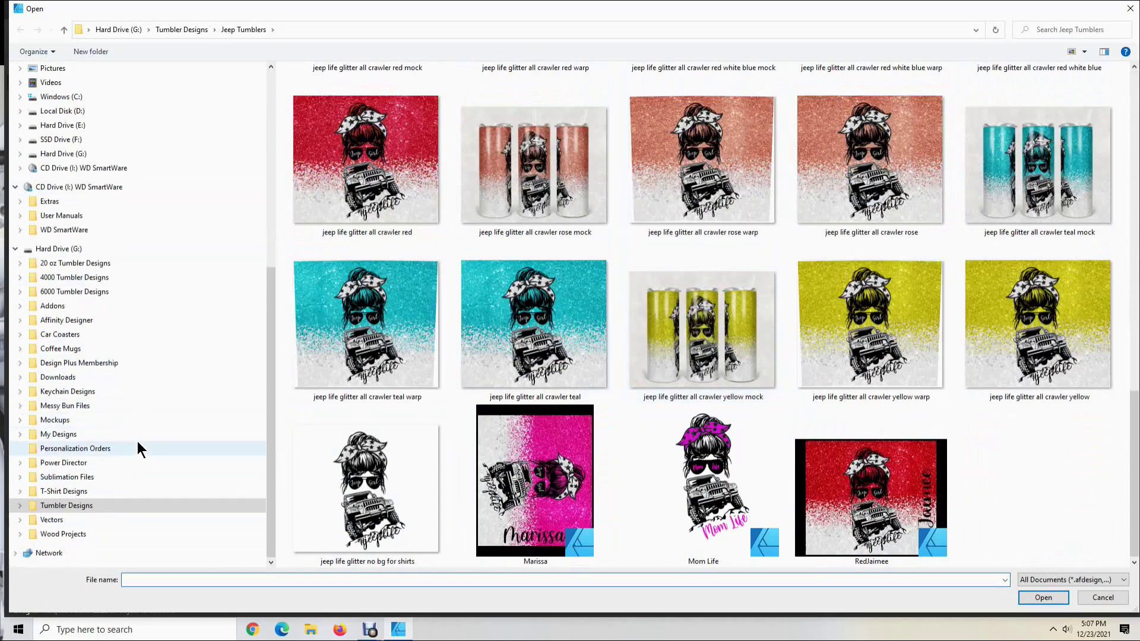
{"action": "left_click", "coordinate": [68, 506]}
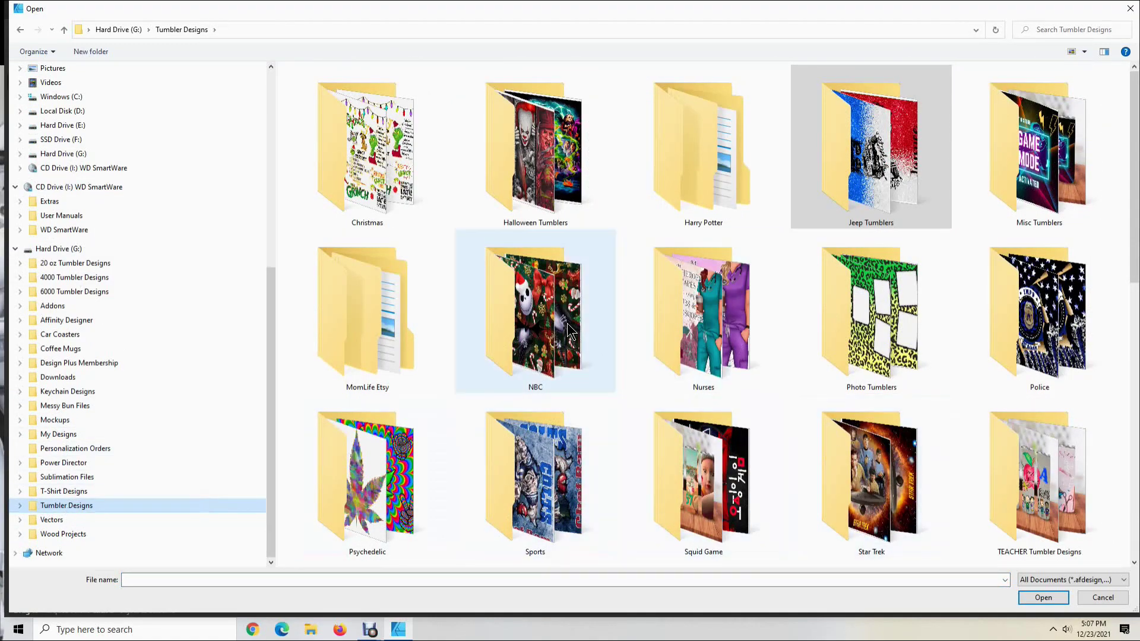
{"action": "double_click", "coordinate": [532, 310]}
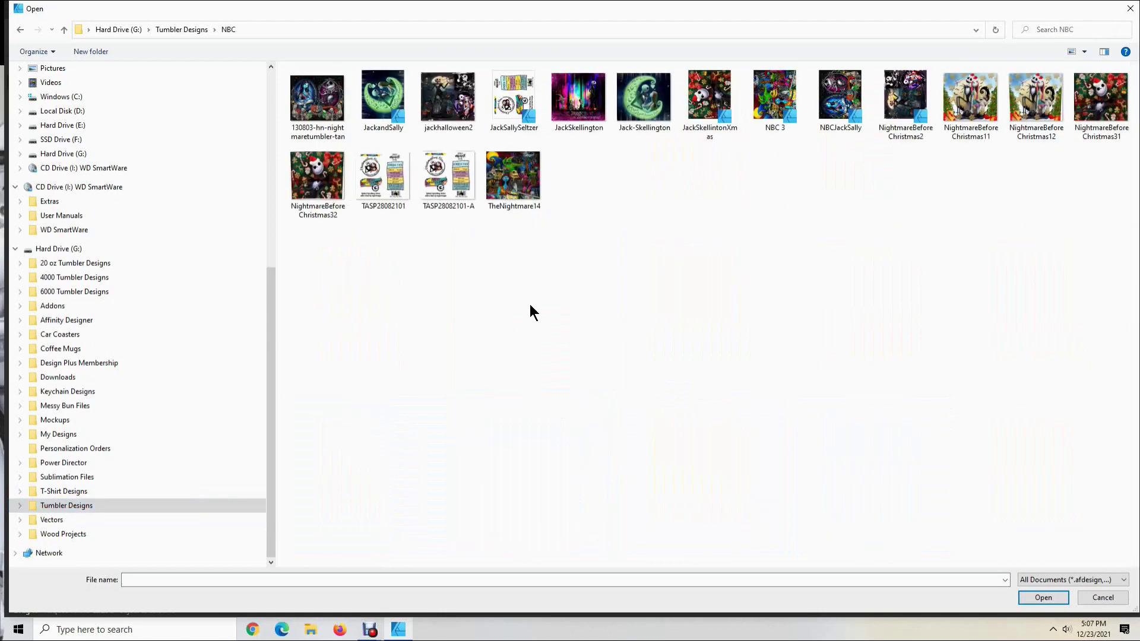
{"action": "double_click", "coordinate": [641, 102]}
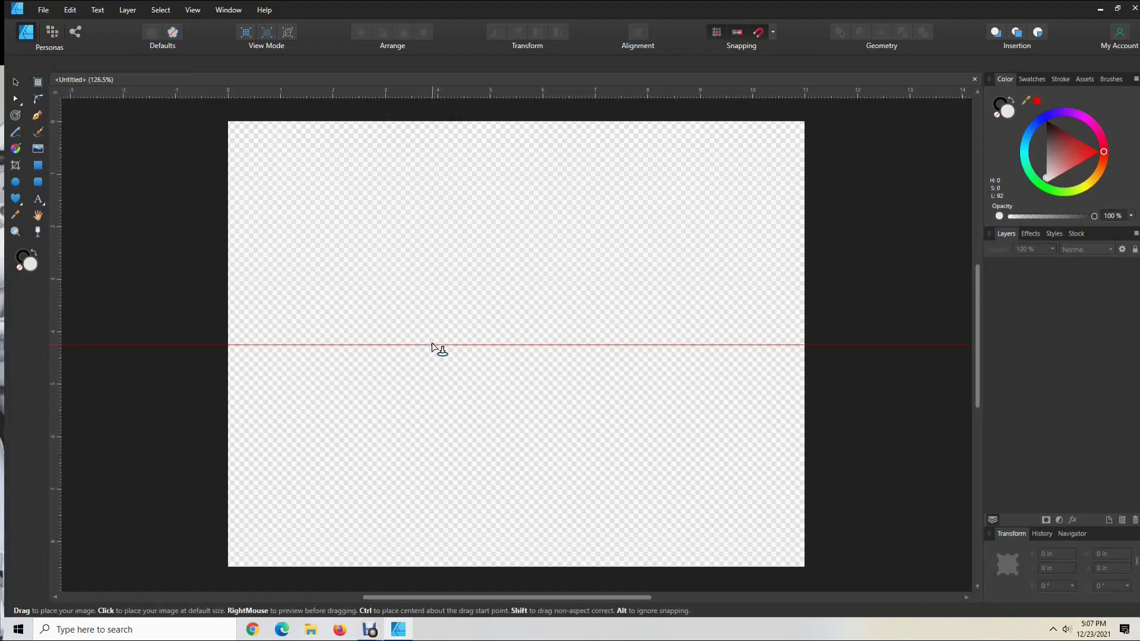
{"action": "left_click", "coordinate": [479, 344]}
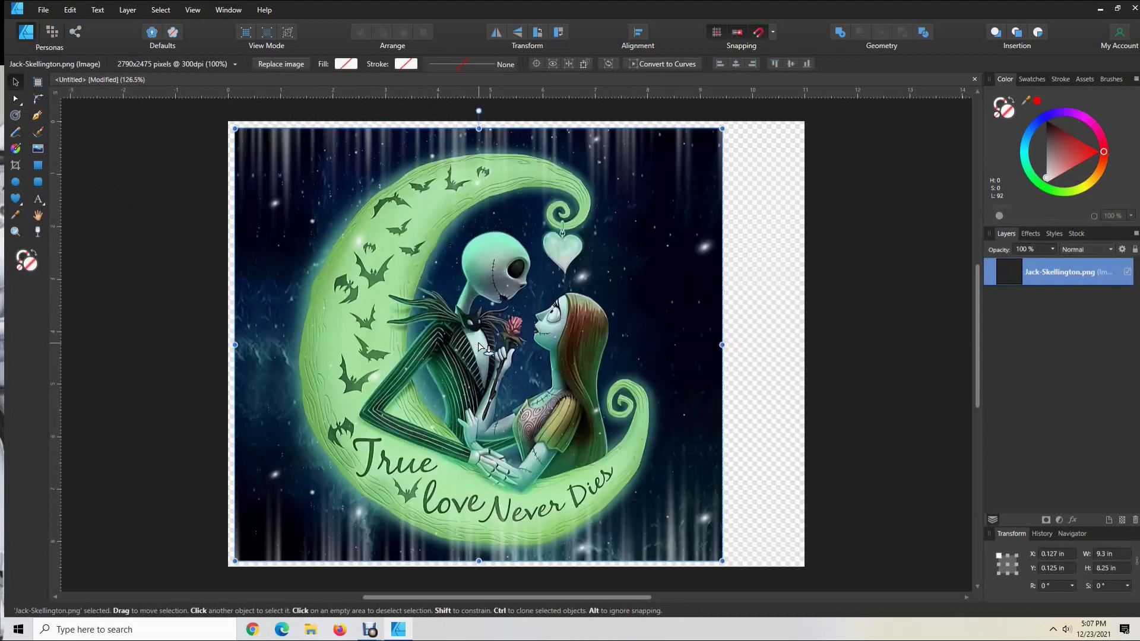
{"action": "left_click_drag", "start_coordinate": [480, 344], "coordinate": [514, 351]}
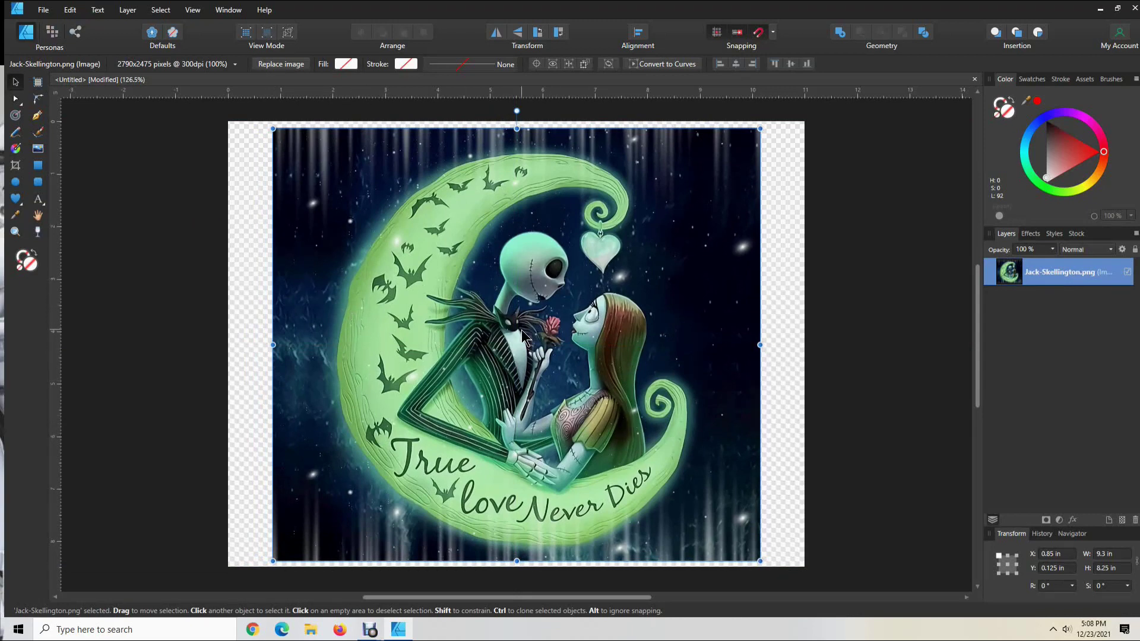
{"action": "key", "text": "Delete"}
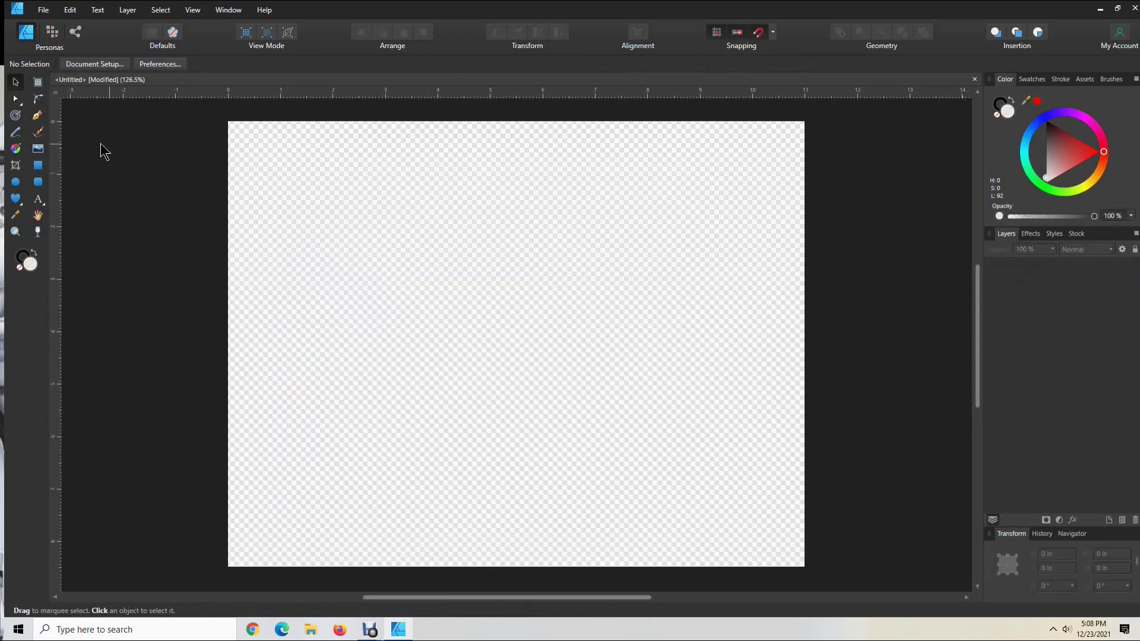
Place the Jack-Skellington image on the page again
{"action": "key", "text": "ctrl+o"}
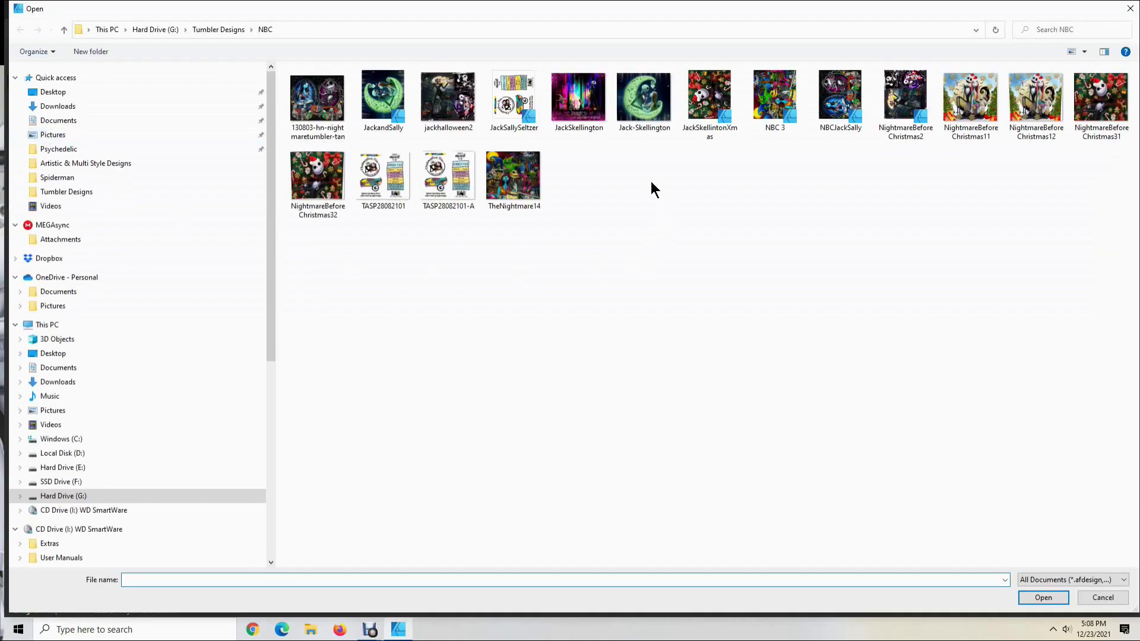
{"action": "left_click", "coordinate": [642, 101]}
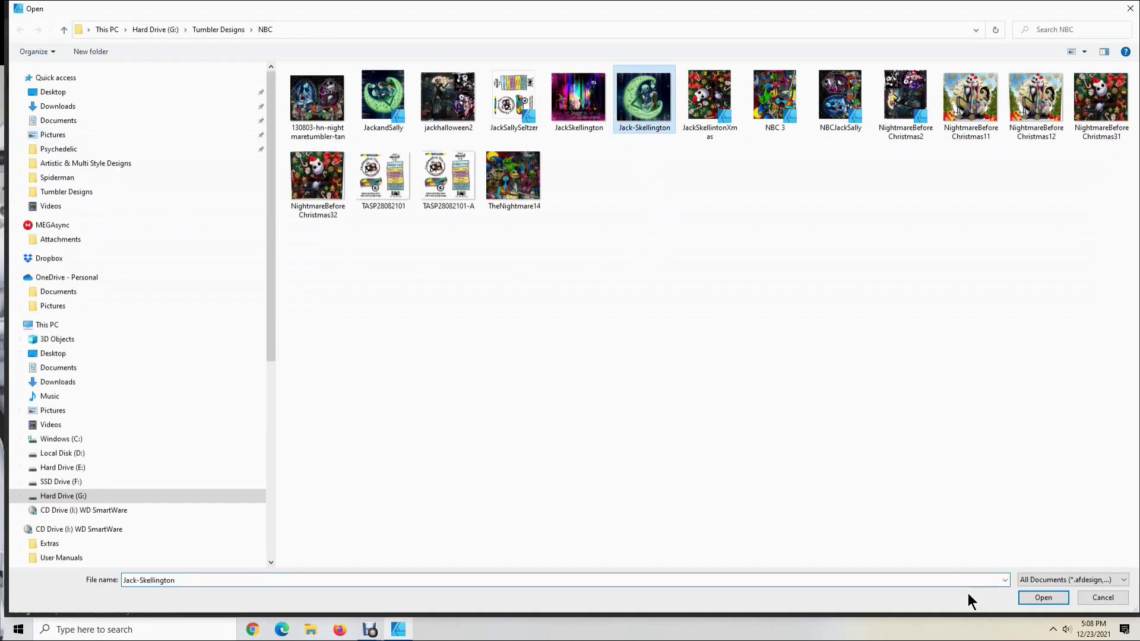
{"action": "left_click", "coordinate": [1044, 599]}
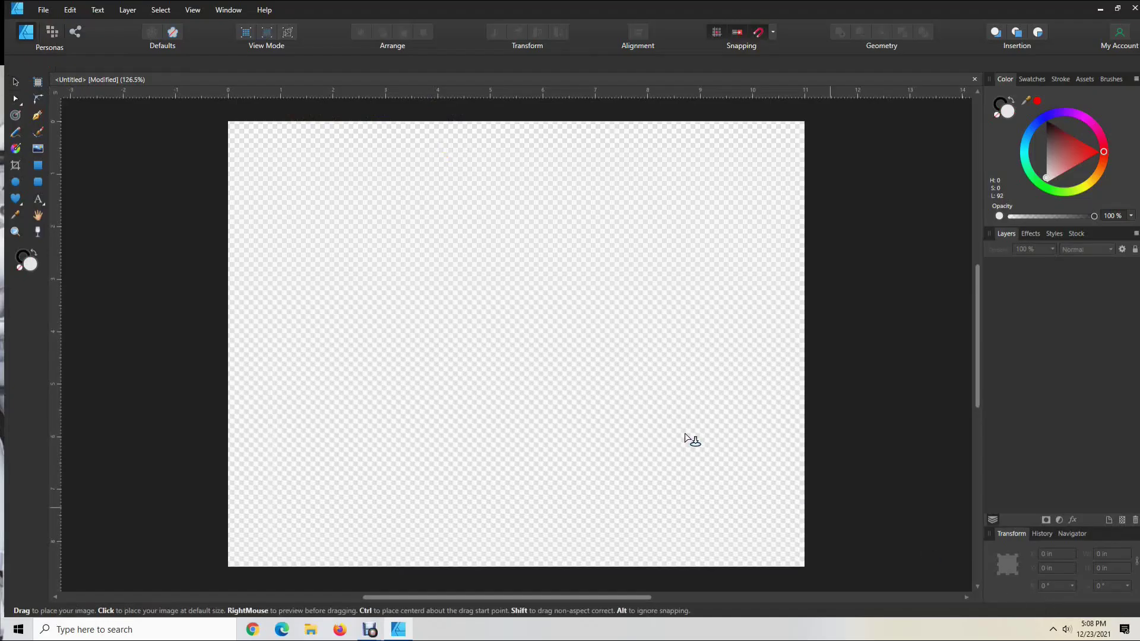
{"action": "left_click", "coordinate": [516, 339]}
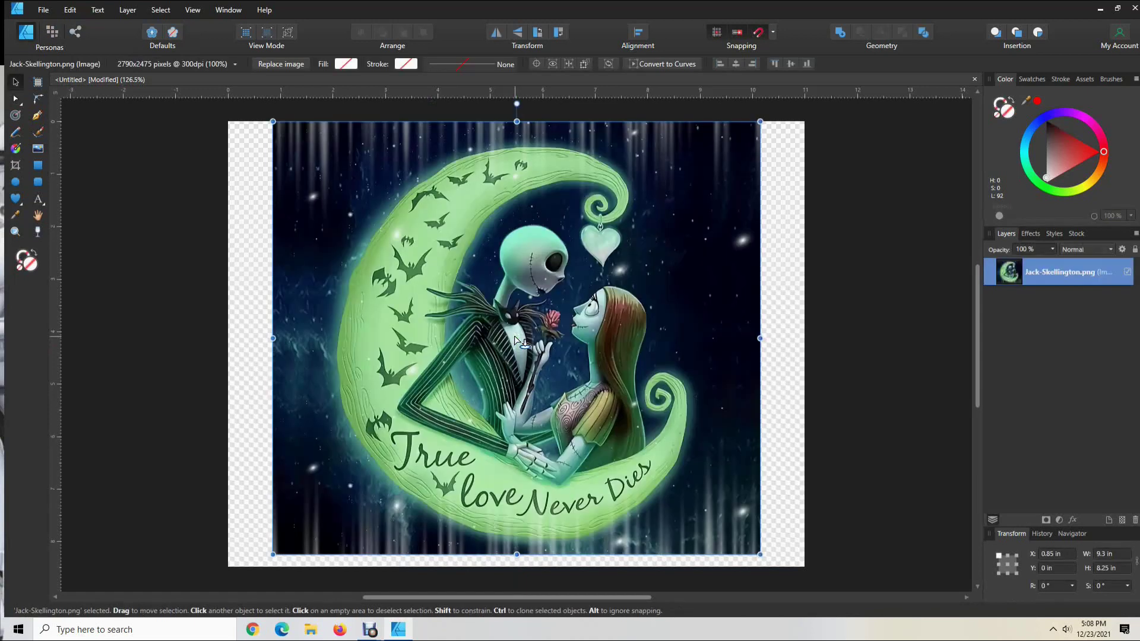
{"action": "mouse_move", "coordinate": [514, 337]}
{"action": "left_mouse_down"}
{"action": "mouse_move", "coordinate": [521, 353]}
{"action": "mouse_move", "coordinate": [514, 336]}
{"action": "left_mouse_up"}
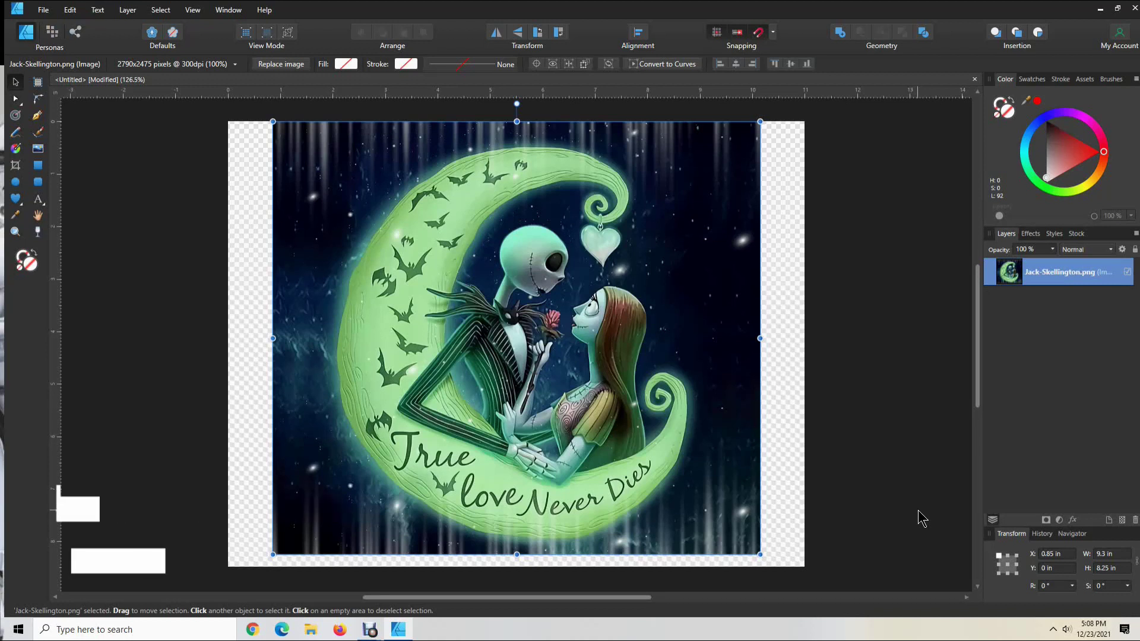
Set the Jack-Skellington image to W 9.4 in and H 8.2 in in the Transform panel
{"action": "left_click", "coordinate": [1108, 554]}
{"action": "type", "text": "9.4"}
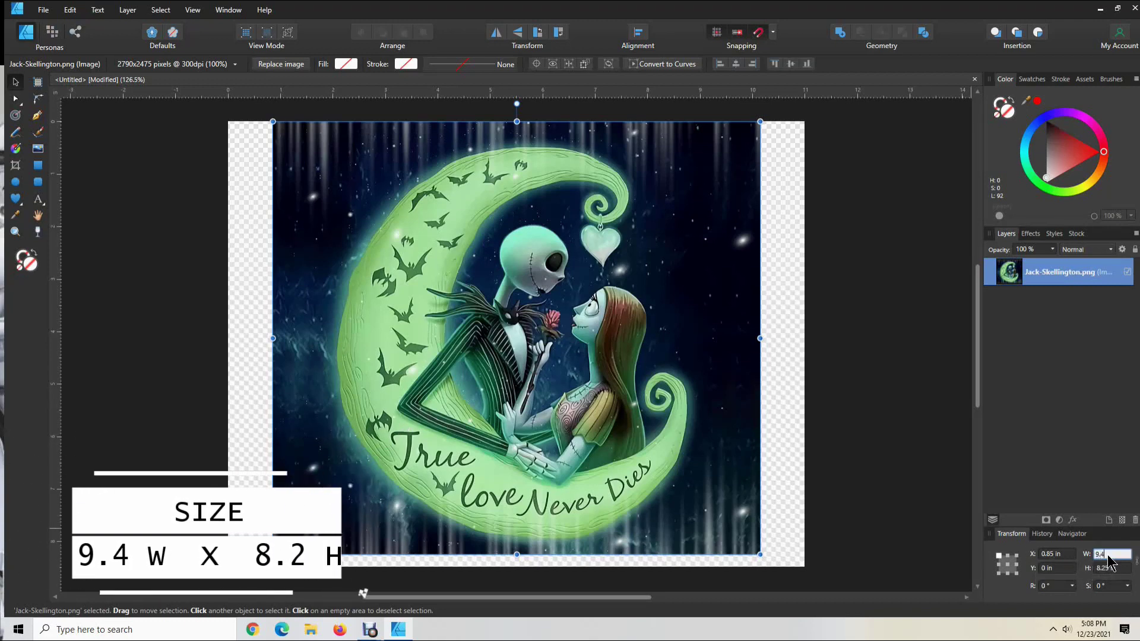
{"action": "left_click", "coordinate": [1108, 569]}
{"action": "type", "text": "8.2"}
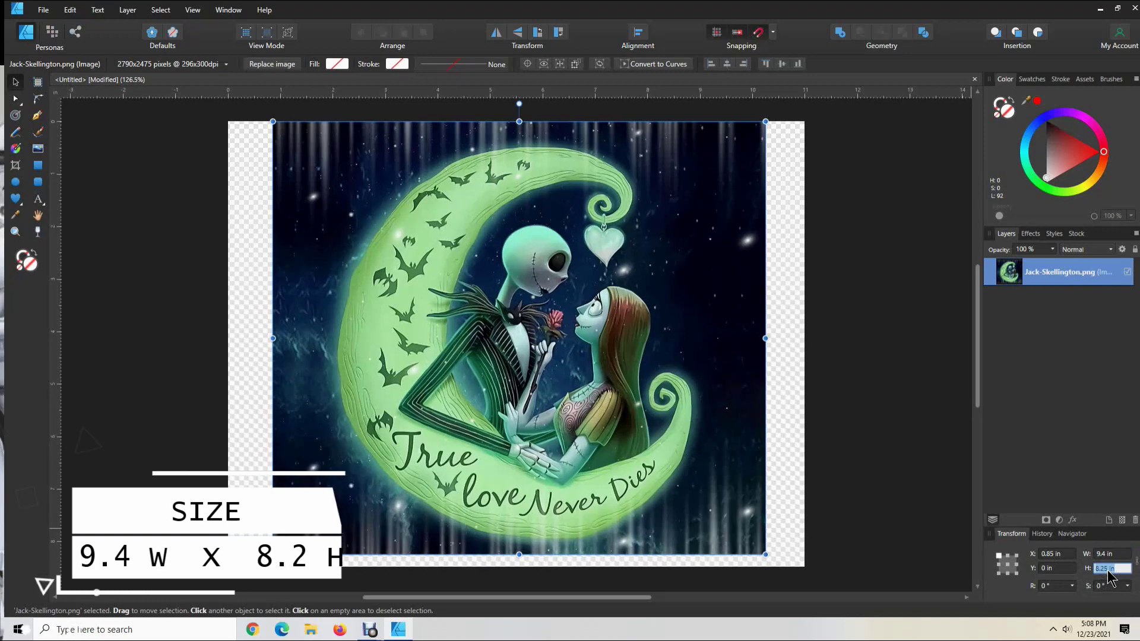
{"action": "key", "text": "Return"}
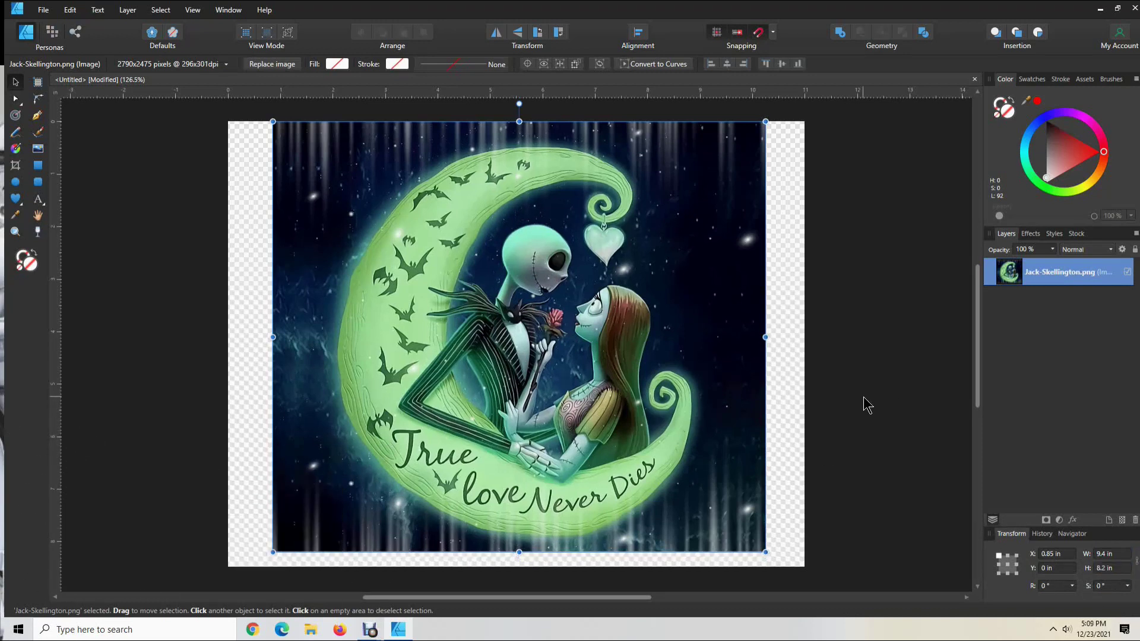
{"action": "scroll", "coordinate": [867, 405], "scroll_direction": "up", "scroll_amount": 1}
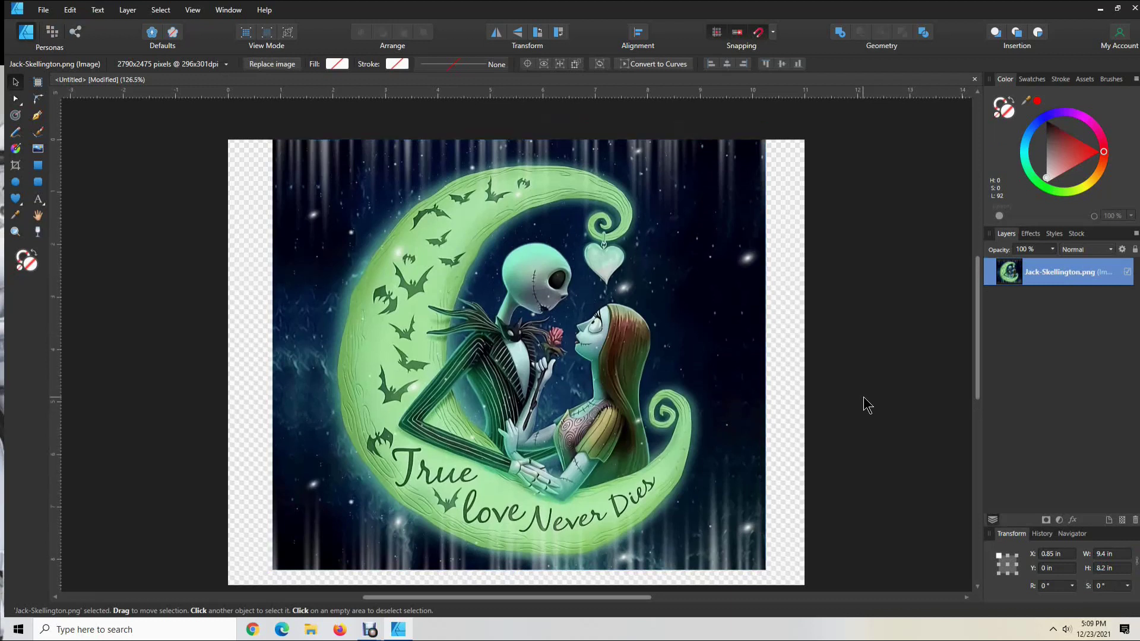
Move the image down and right to X 0.8 in, Y 0.15 in, then deselect it
{"action": "mouse_move", "coordinate": [560, 337]}
{"action": "left_mouse_down"}
{"action": "mouse_move", "coordinate": [566, 352]}
{"action": "mouse_move", "coordinate": [557, 352]}
{"action": "left_mouse_up"}
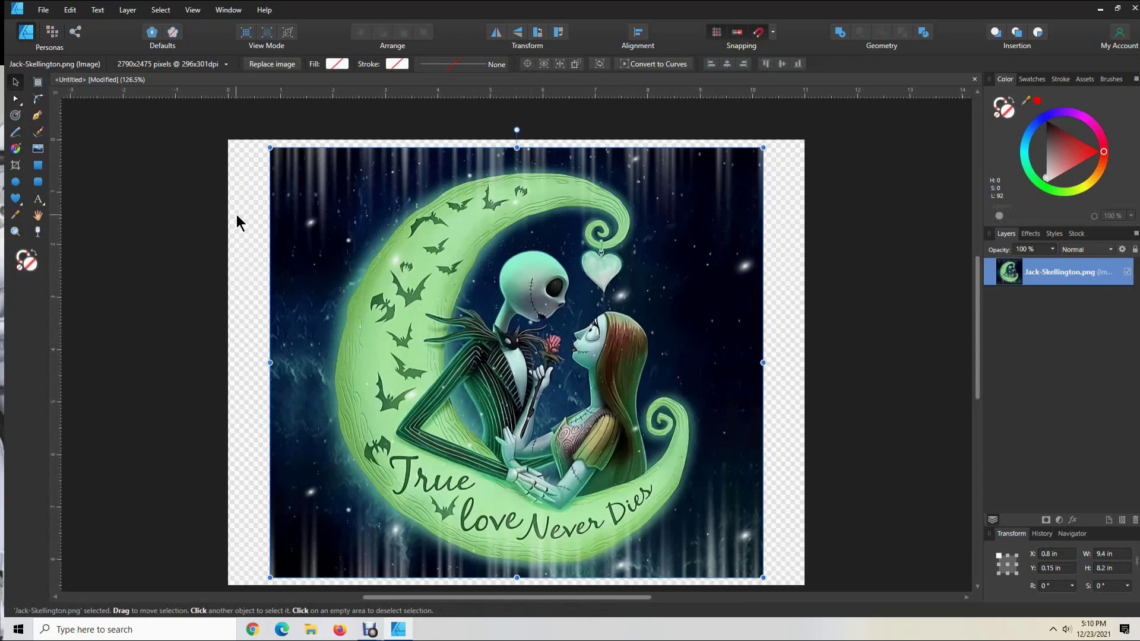
{"action": "left_click", "coordinate": [248, 198]}
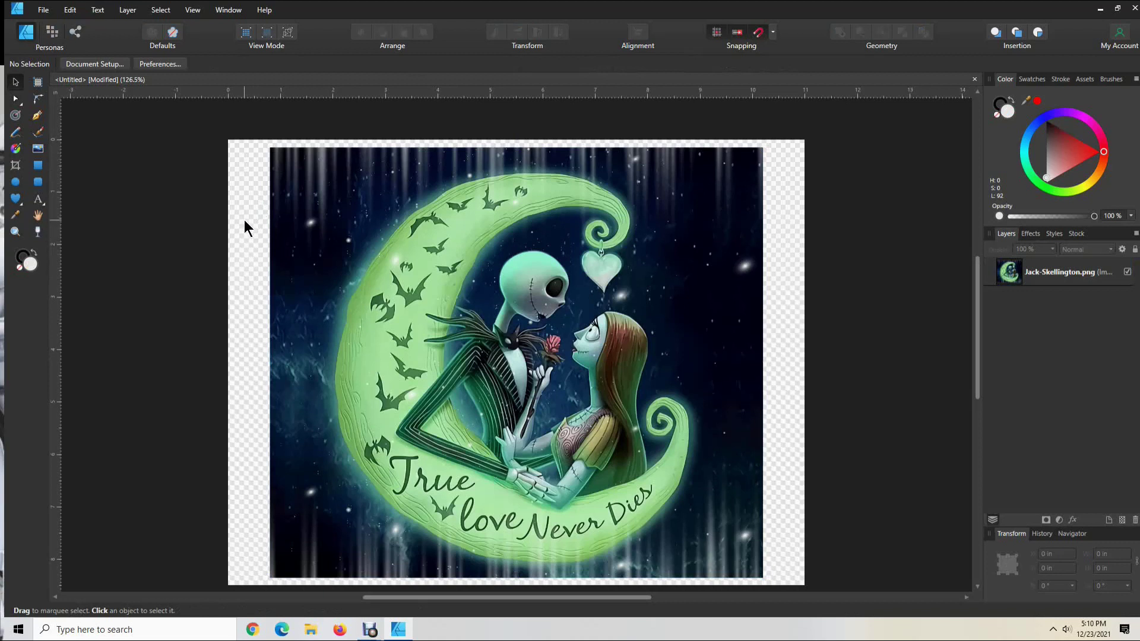
Switch the document page to portrait orientation in Page Setup
{"action": "left_click", "coordinate": [95, 64]}
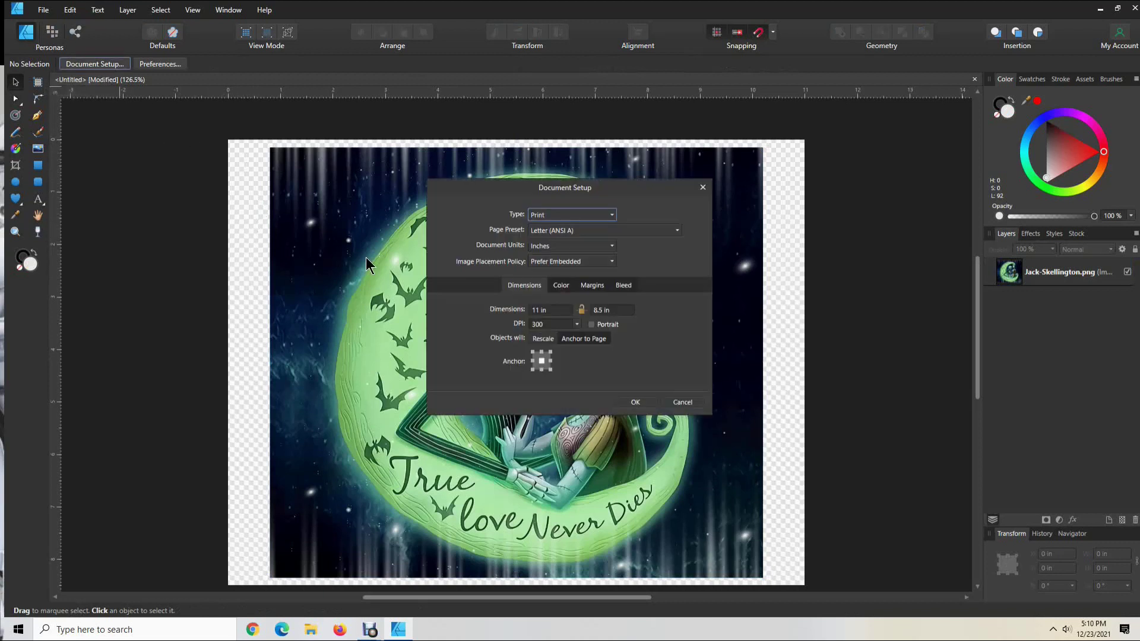
{"action": "left_click", "coordinate": [592, 325]}
{"action": "left_click", "coordinate": [634, 402]}
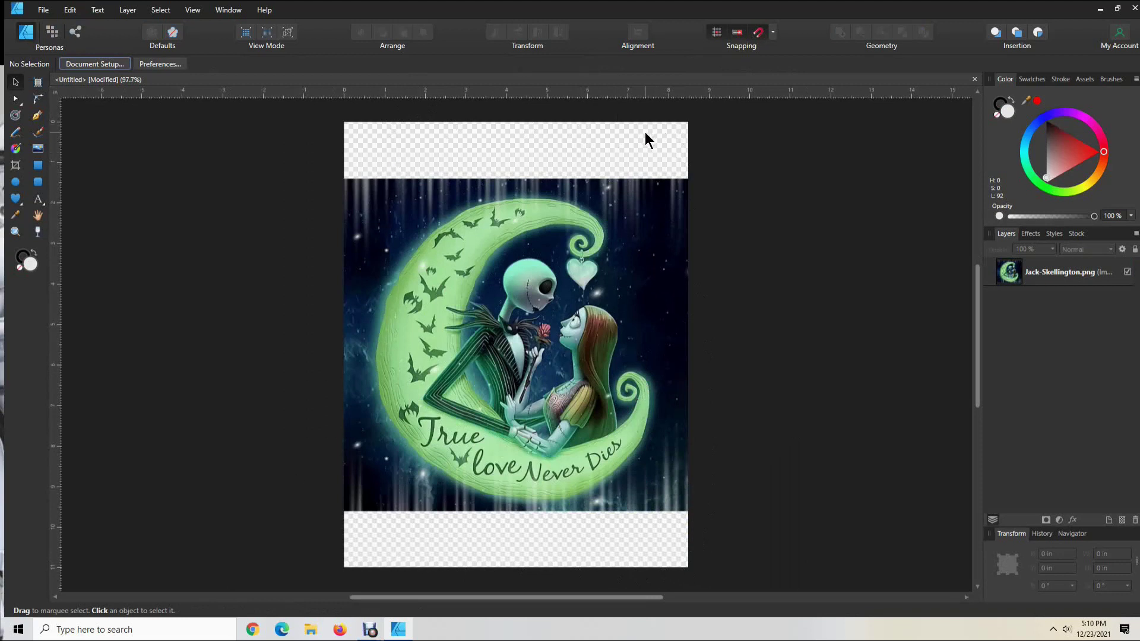
Rotate the Jack-Skellington image 90° clockwise, placing it at X 8.35 in, Y 0.8 in
{"action": "left_click", "coordinate": [555, 354]}
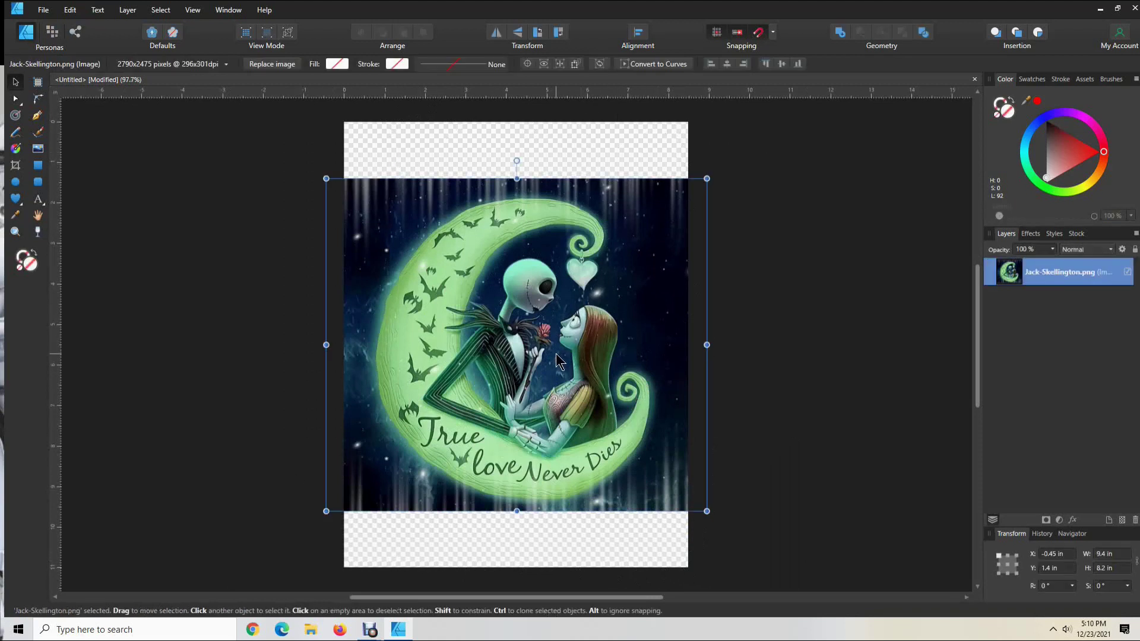
{"action": "left_click", "coordinate": [560, 33]}
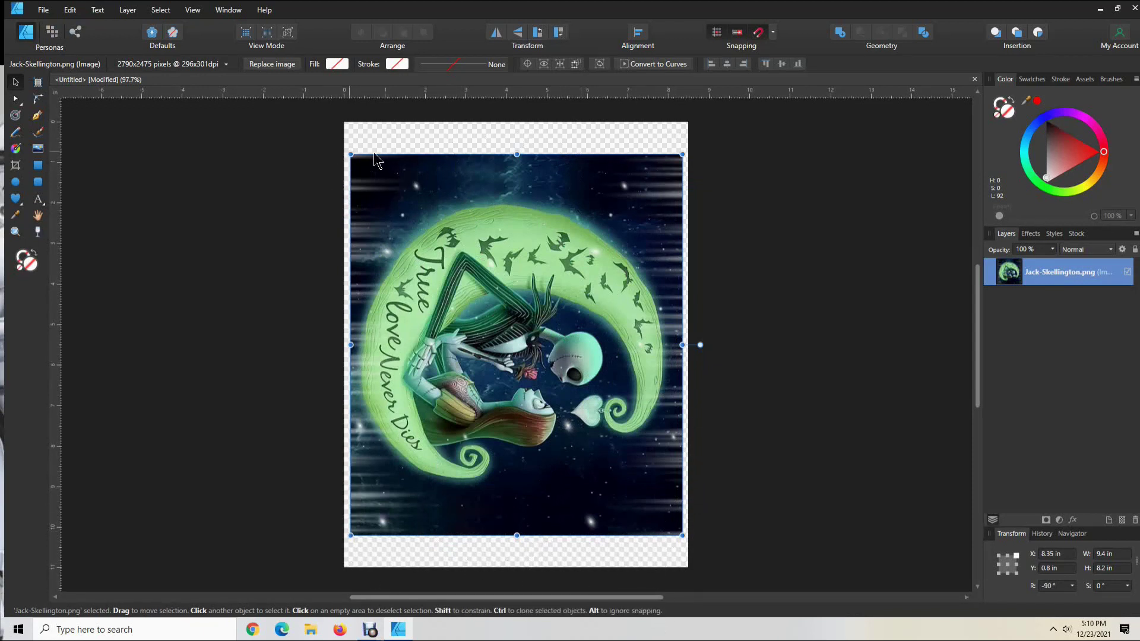
{"action": "left_click", "coordinate": [443, 138]}
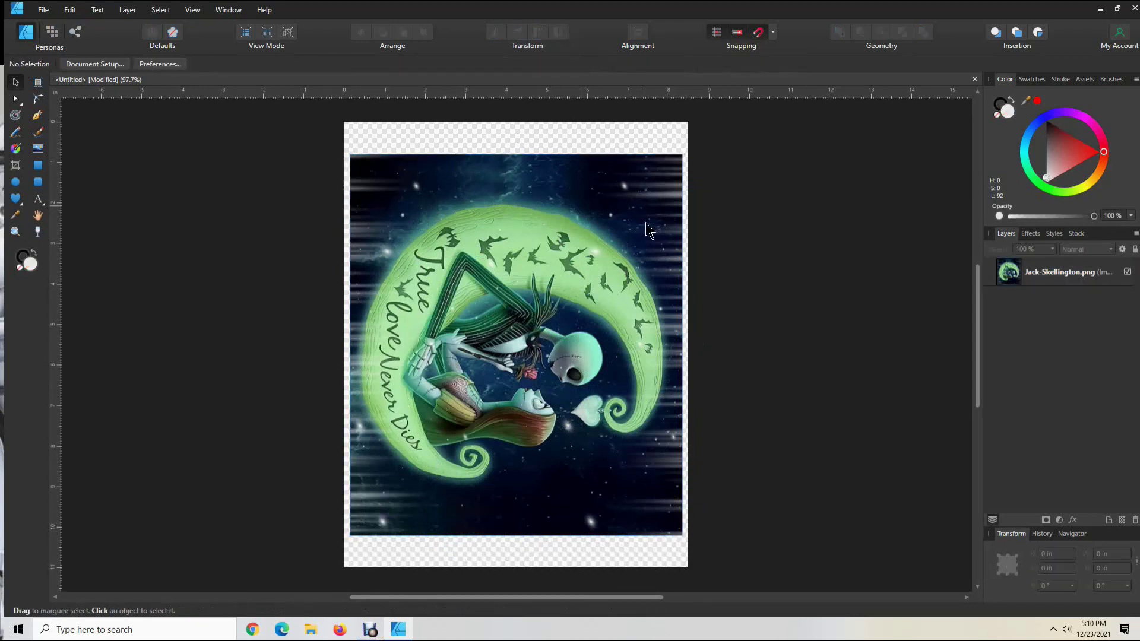
{"action": "left_click", "coordinate": [628, 419]}
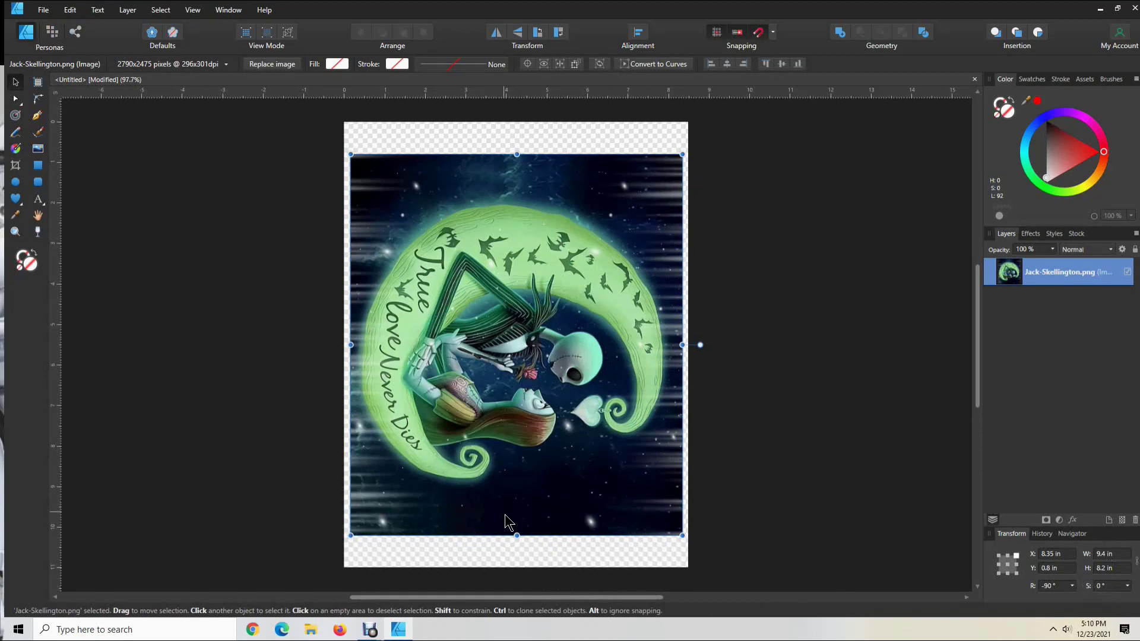
{"action": "left_click", "coordinate": [514, 565]}
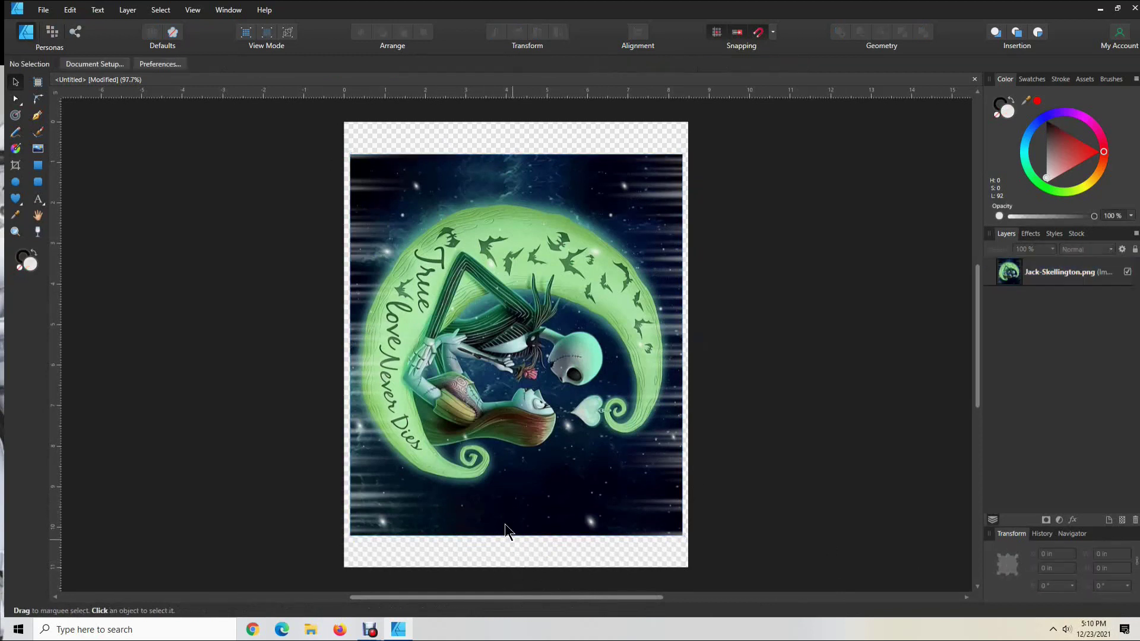
Add the personalised name as artistic text near the bottom of the image
{"action": "left_click", "coordinate": [44, 204]}
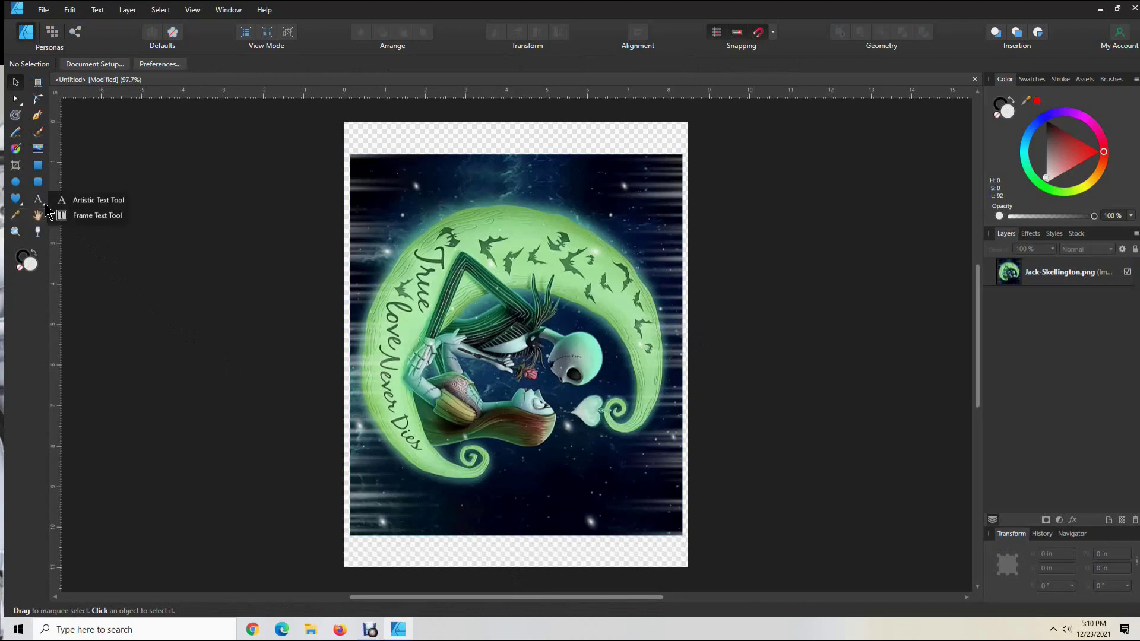
{"action": "left_click", "coordinate": [95, 201]}
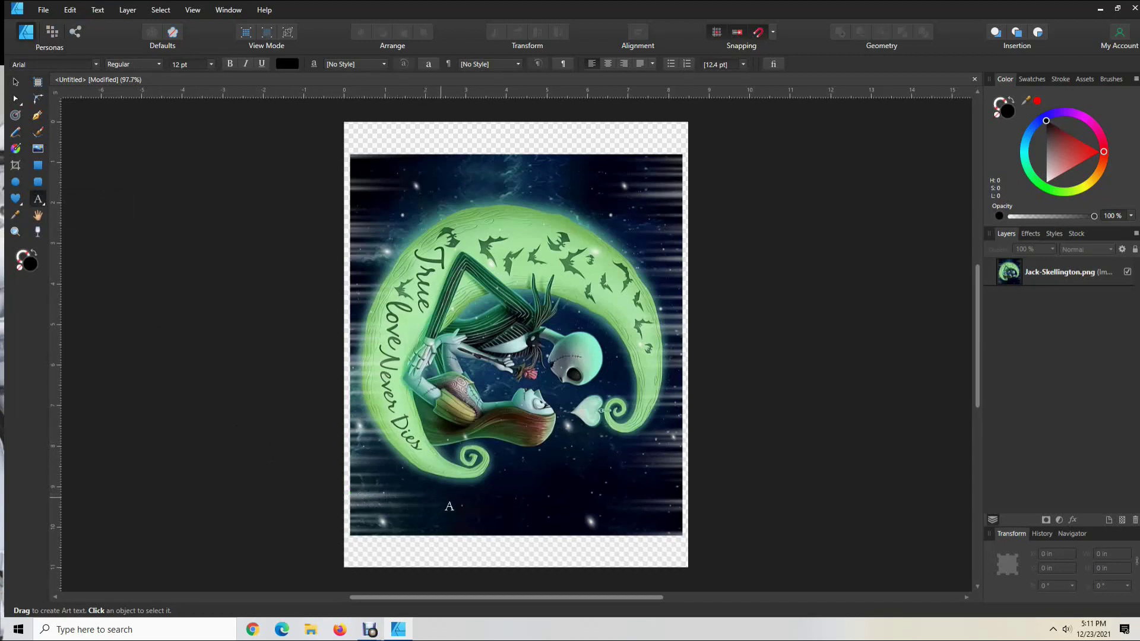
{"action": "left_click_drag", "start_coordinate": [449, 506], "coordinate": [448, 528]}
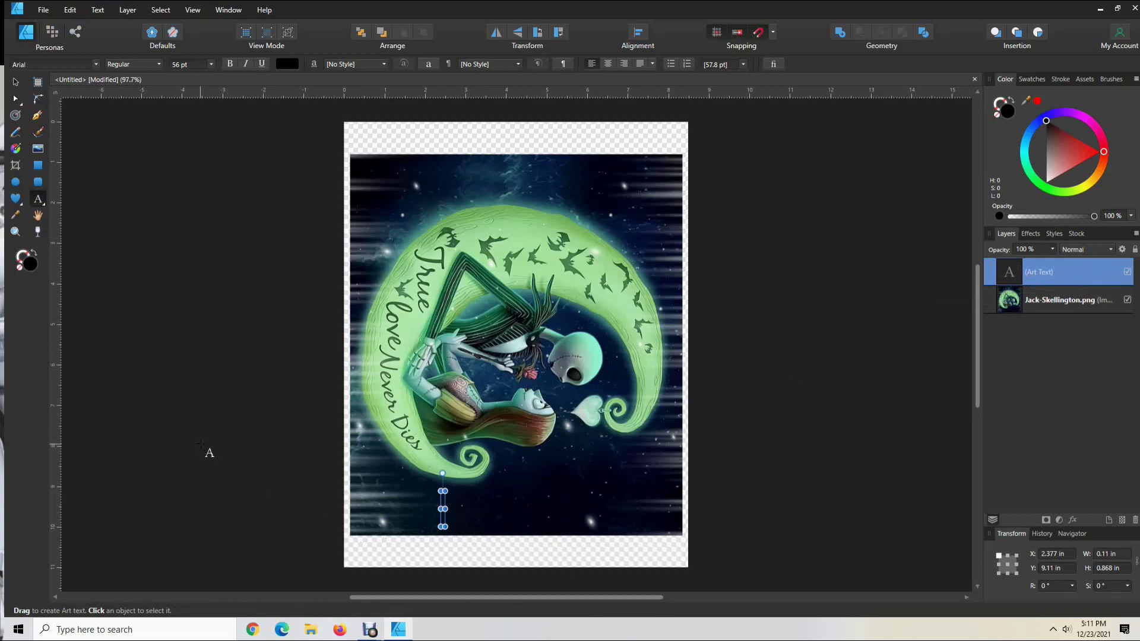
{"action": "type", "text": "E"}
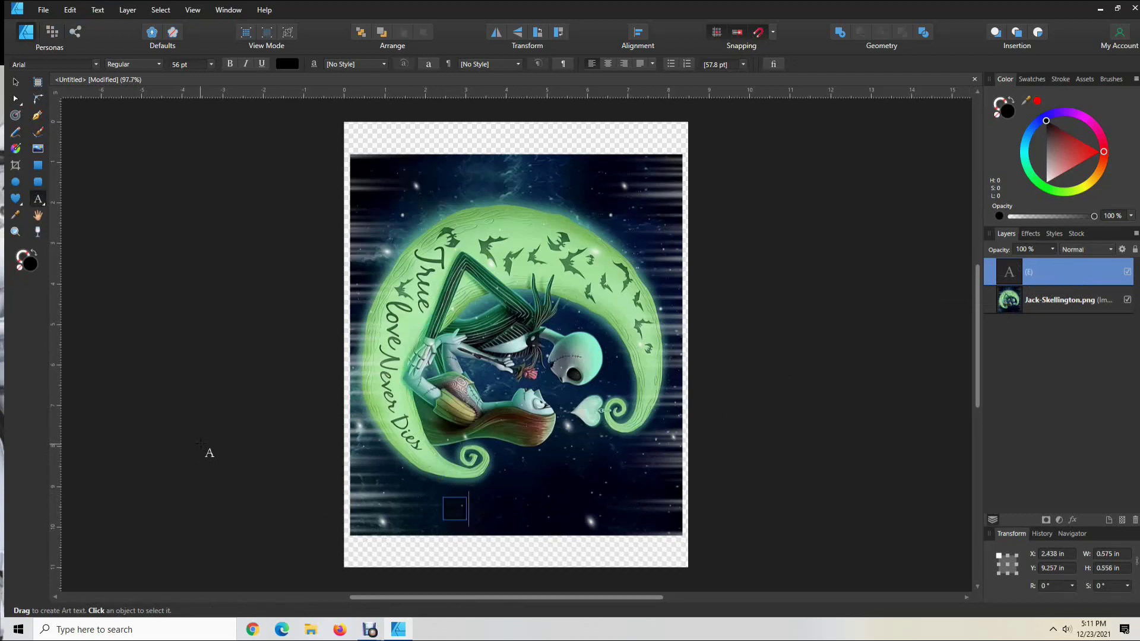
{"action": "type", "text": "llie"}
{"action": "type", "text": "eth"}
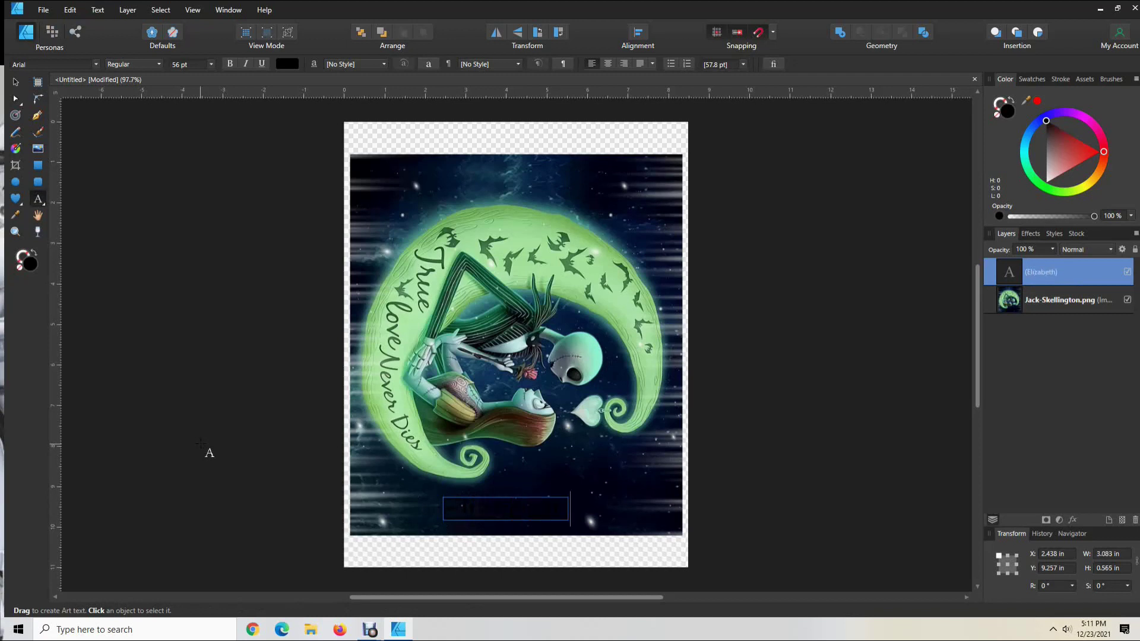
{"action": "key", "text": "Escape"}
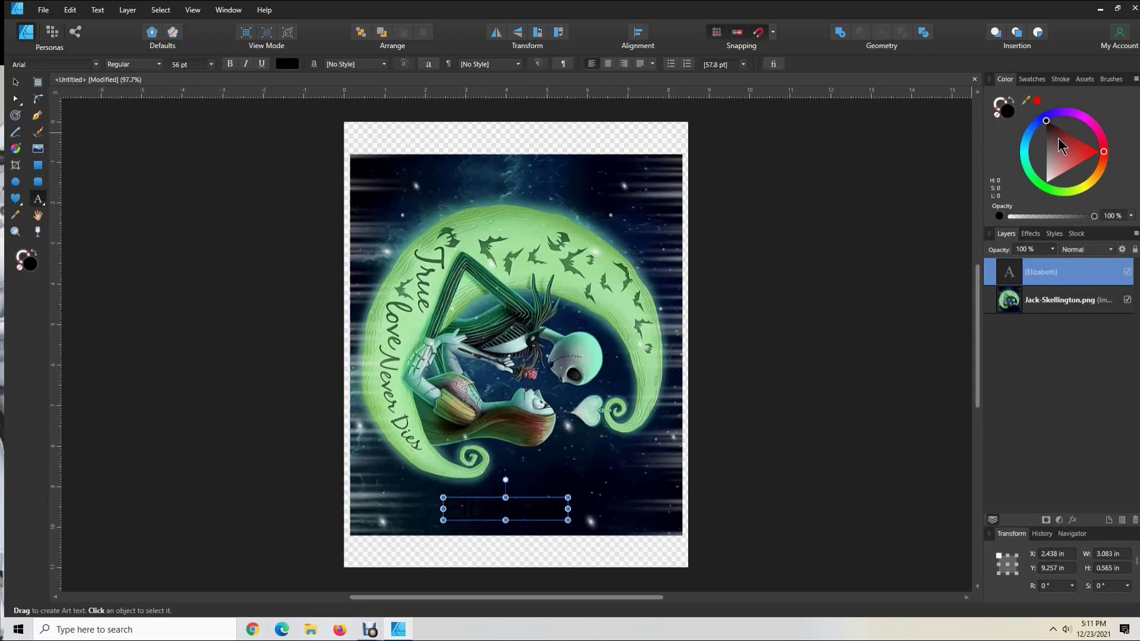
Adjust the name text's colour in the Color wheel, settling on white
{"action": "left_click_drag", "start_coordinate": [1059, 142], "coordinate": [1046, 186]}
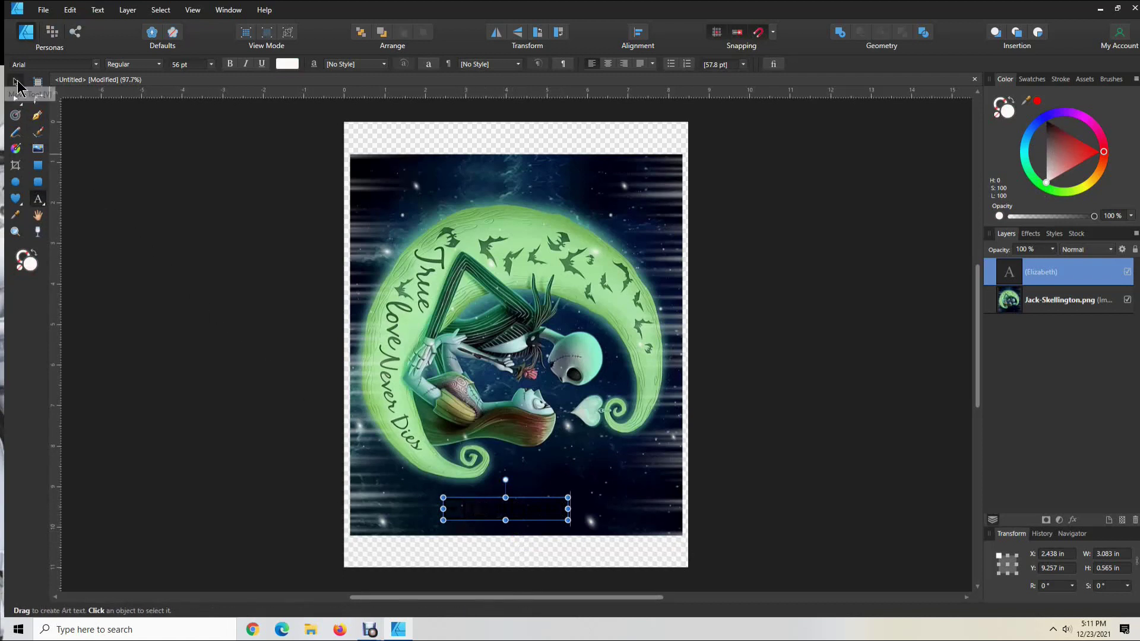
{"action": "left_click", "coordinate": [14, 83]}
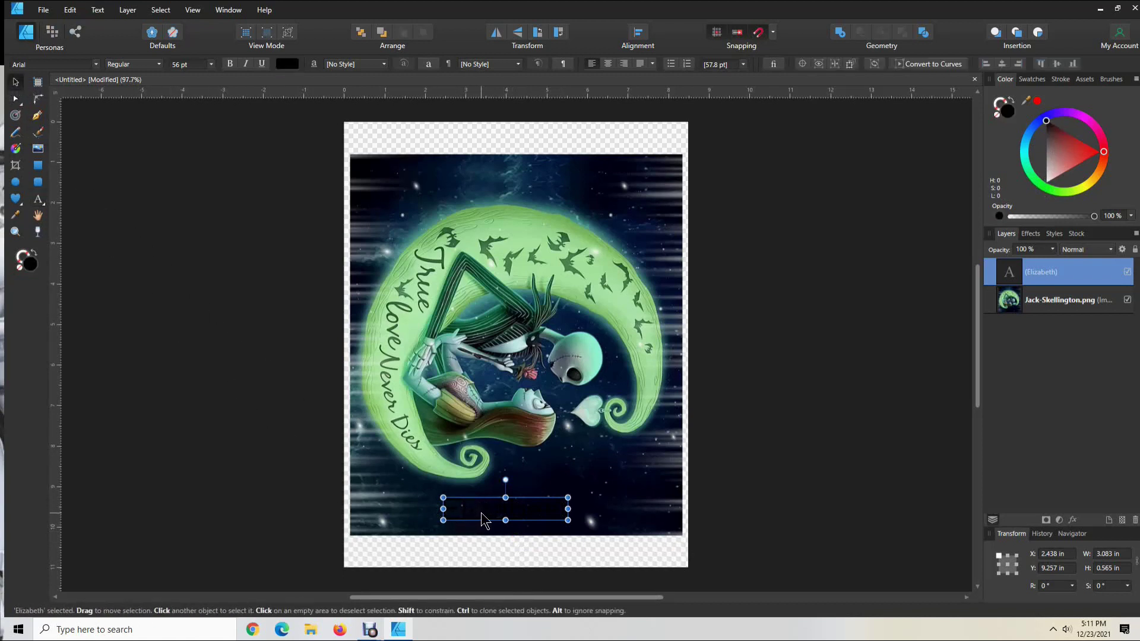
{"action": "left_click_drag", "start_coordinate": [1066, 156], "coordinate": [1046, 196]}
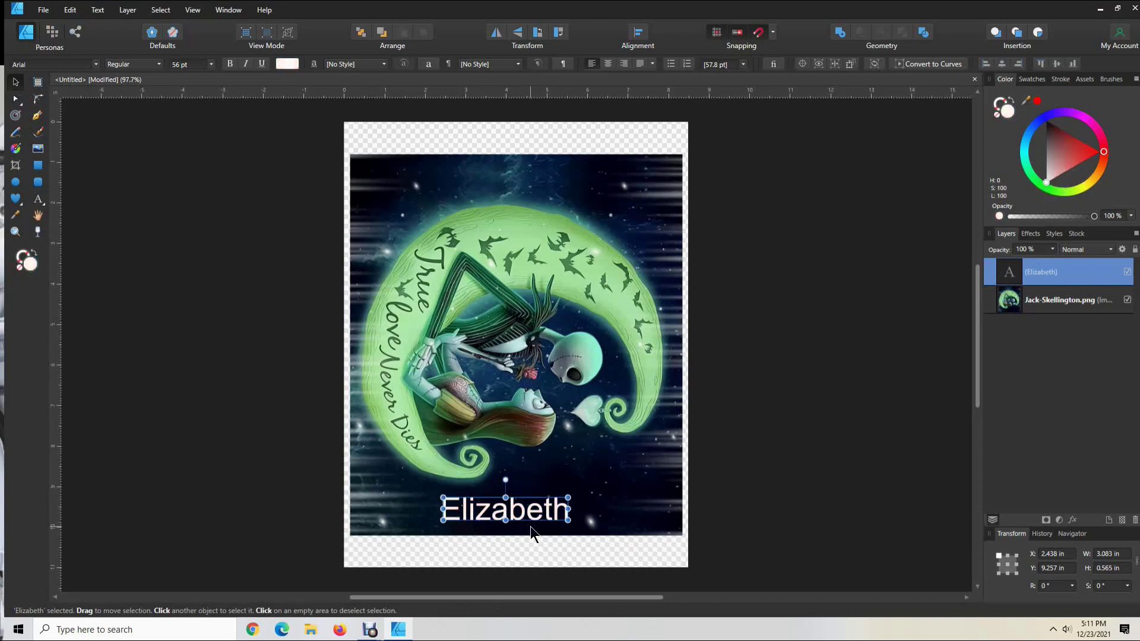
Centre the name text horizontally and lower it along the image's bottom edge
{"action": "left_click", "coordinate": [810, 534]}
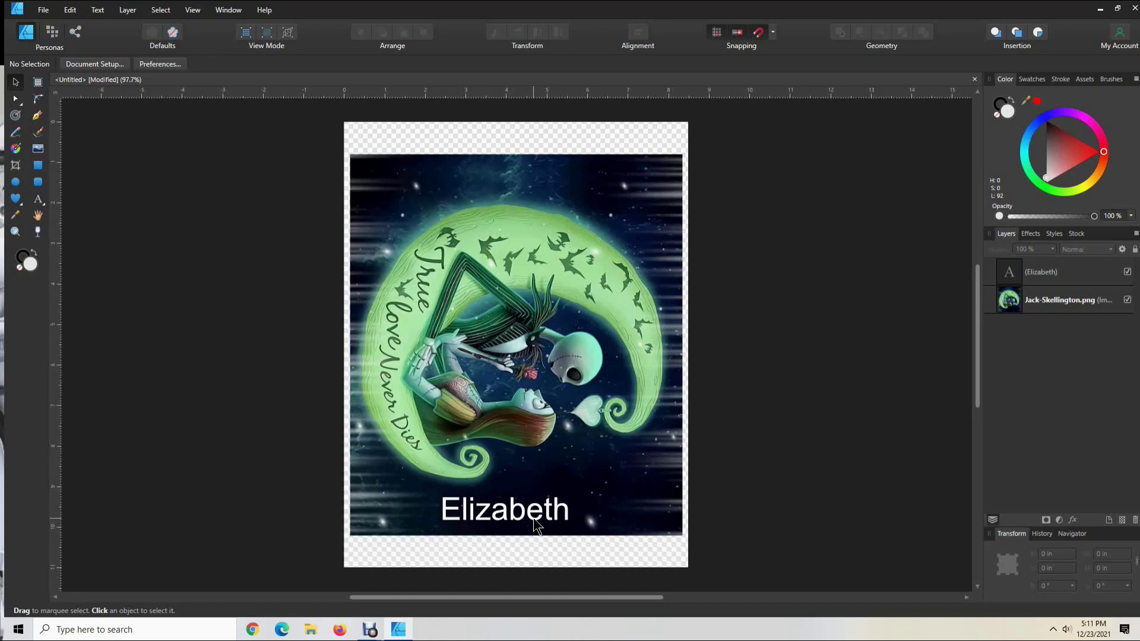
{"action": "left_click_drag", "start_coordinate": [521, 522], "coordinate": [530, 518]}
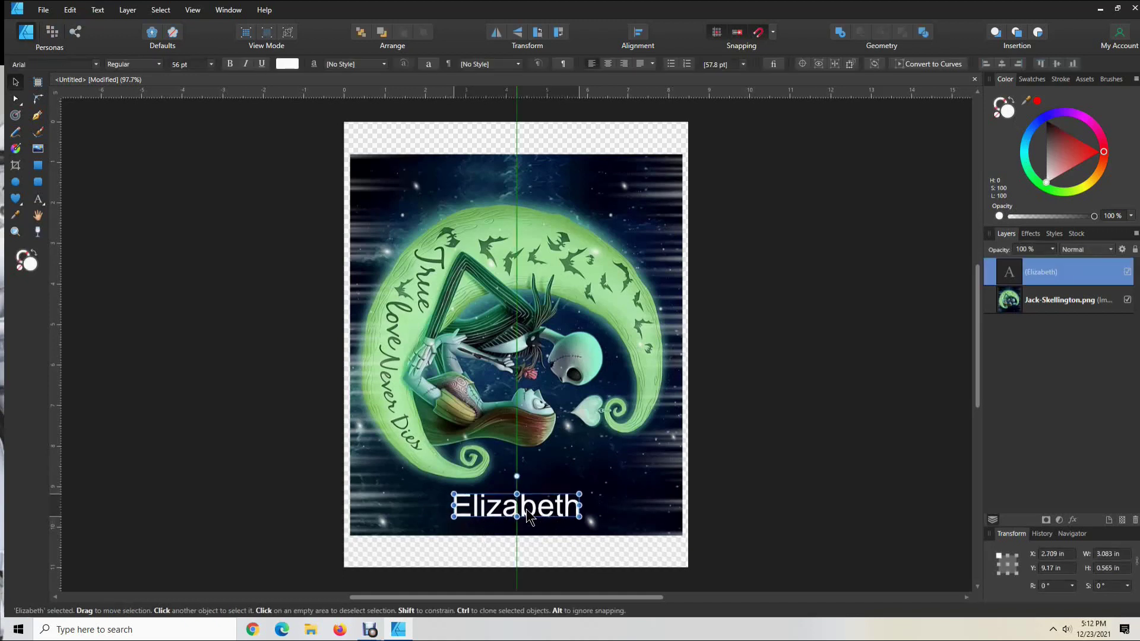
{"action": "left_click_drag", "start_coordinate": [527, 511], "coordinate": [527, 526]}
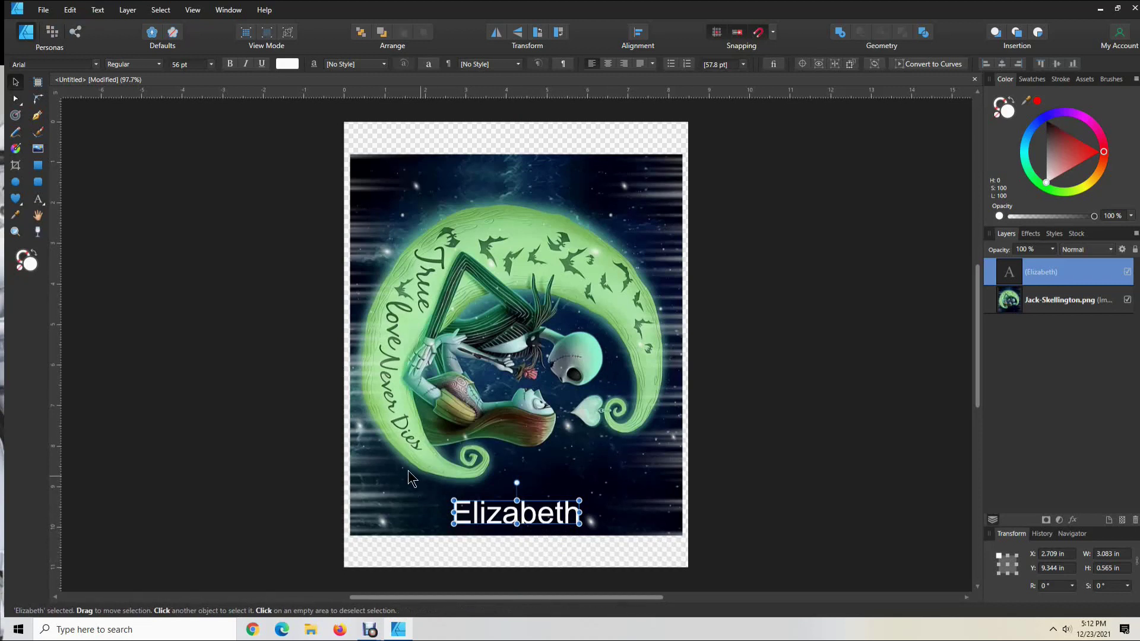
{"action": "left_click", "coordinate": [638, 500]}
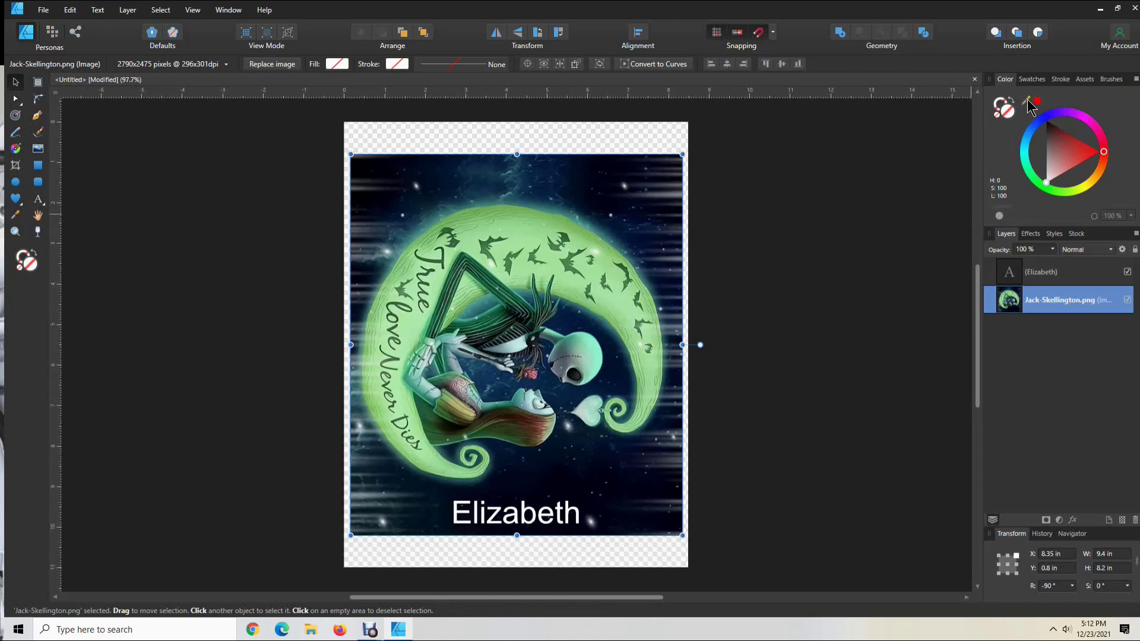
Sample the moon's light green, then undo the green fill accidentally applied to the image
{"action": "left_click_drag", "start_coordinate": [1029, 106], "coordinate": [576, 268]}
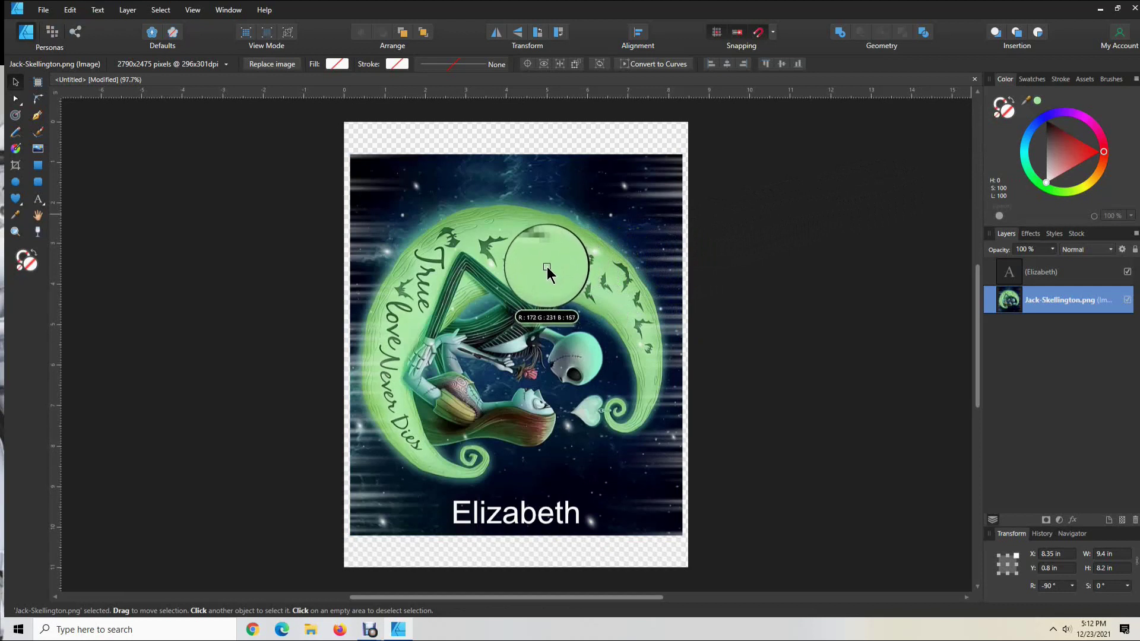
{"action": "left_click_drag", "start_coordinate": [548, 268], "coordinate": [548, 267]}
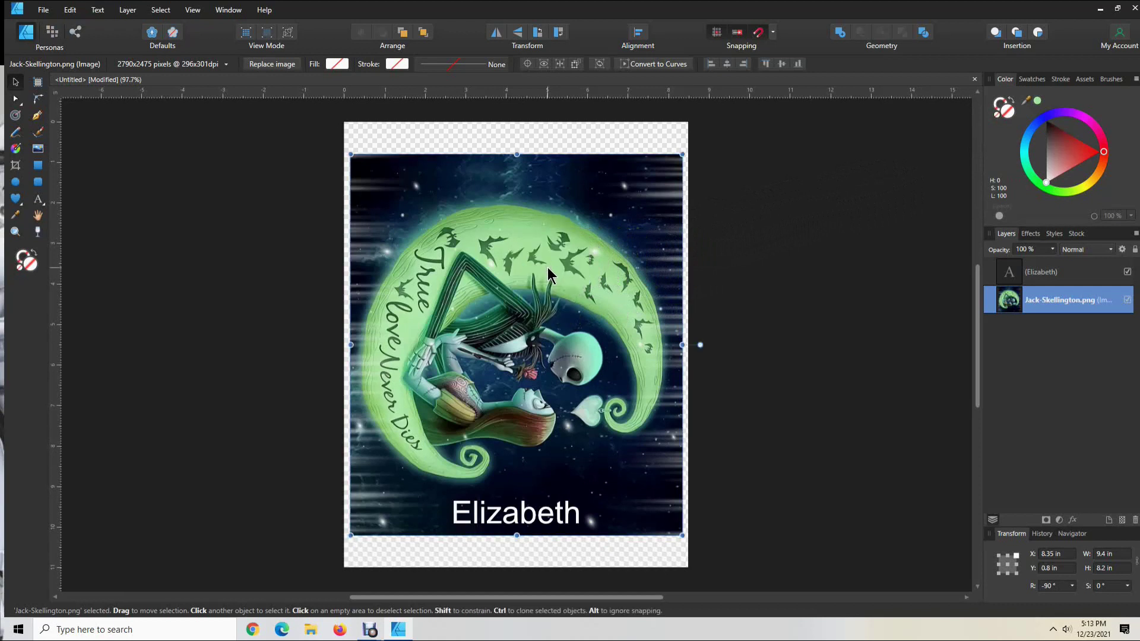
{"action": "left_click", "coordinate": [1038, 101]}
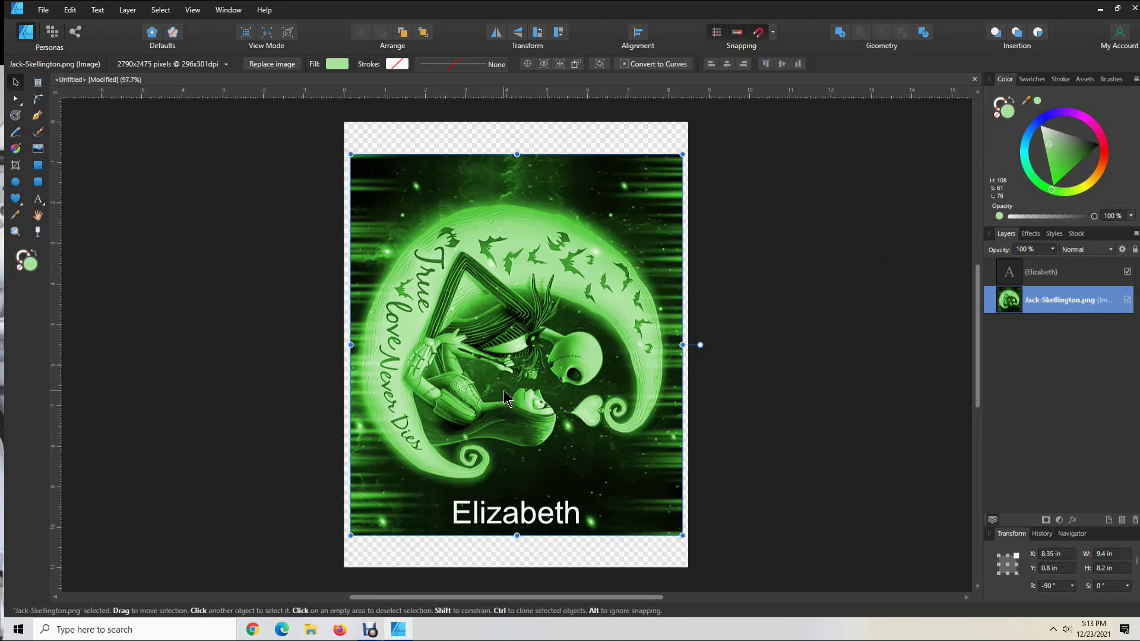
{"action": "left_click", "coordinate": [70, 10]}
{"action": "key", "text": "Escape"}
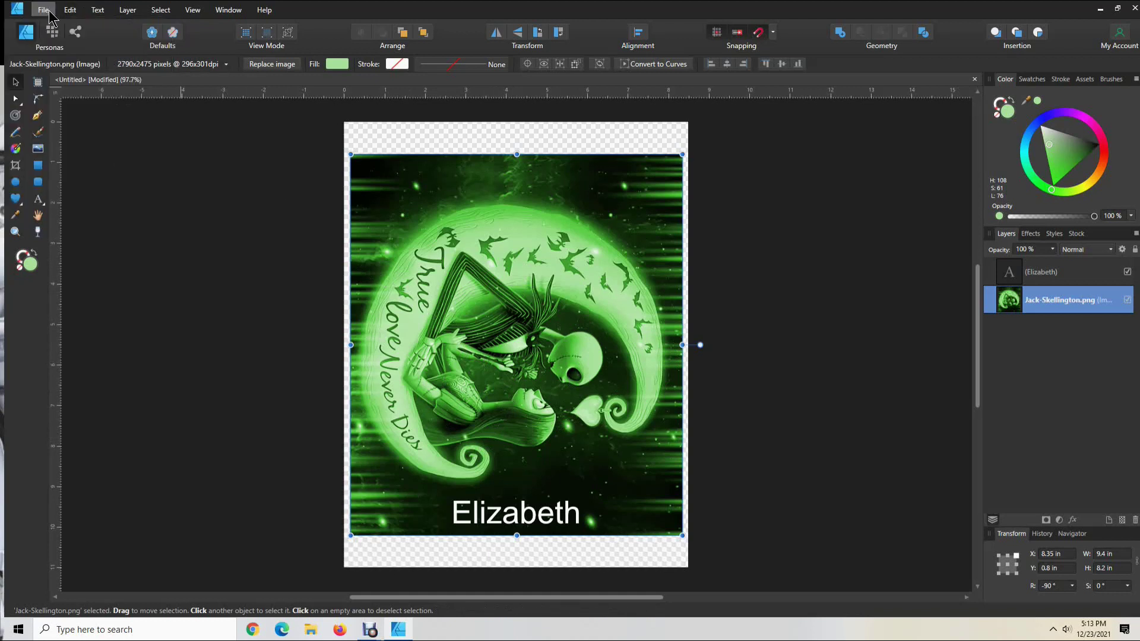
{"action": "left_click", "coordinate": [70, 10]}
{"action": "left_click", "coordinate": [58, 25]}
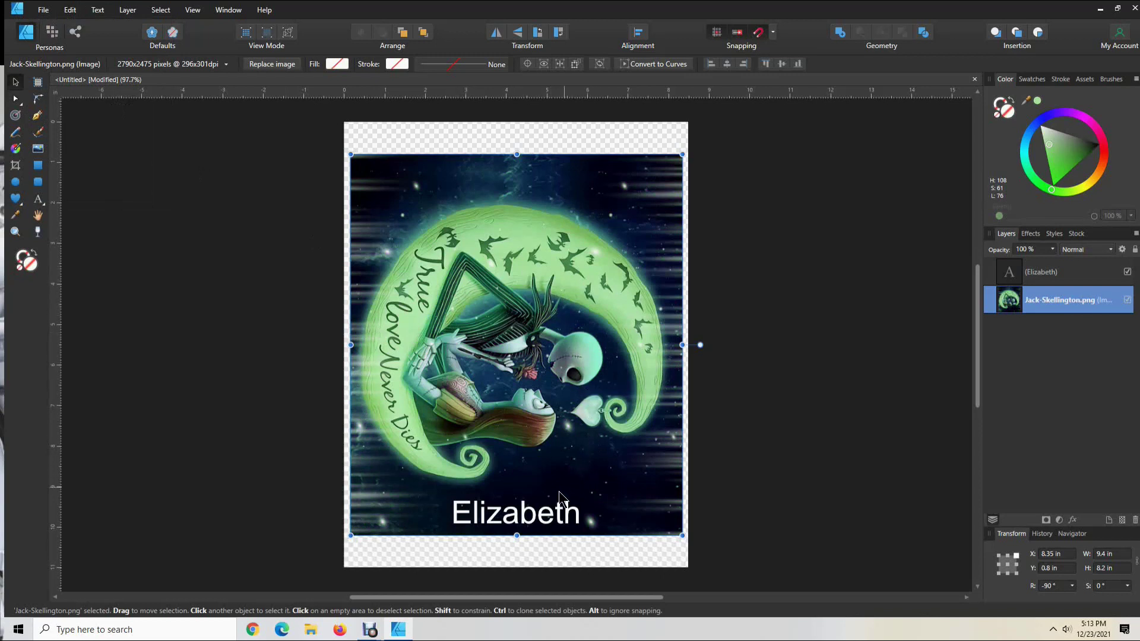
Apply the sampled light green to the name text
{"action": "left_click", "coordinate": [532, 518]}
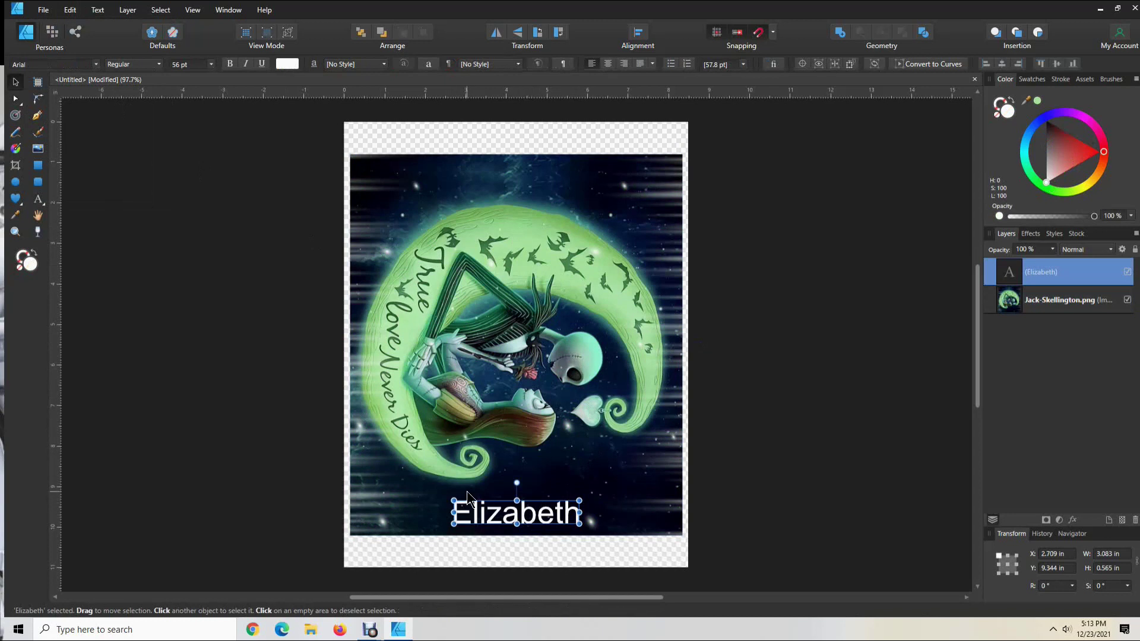
{"action": "left_click", "coordinate": [1037, 101]}
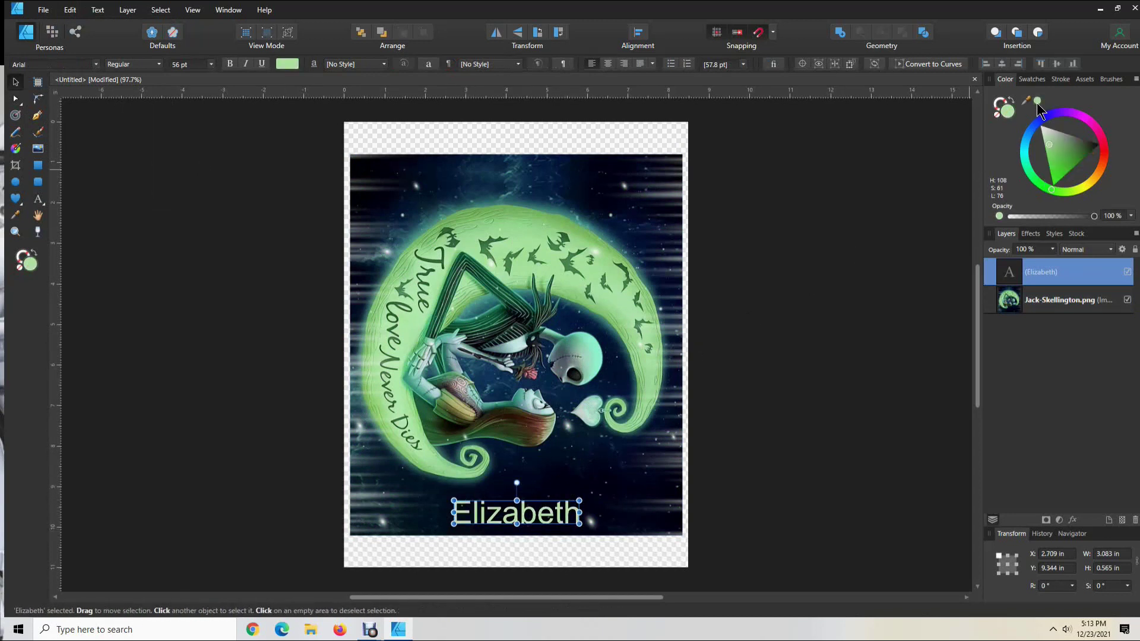
{"action": "left_click", "coordinate": [601, 526]}
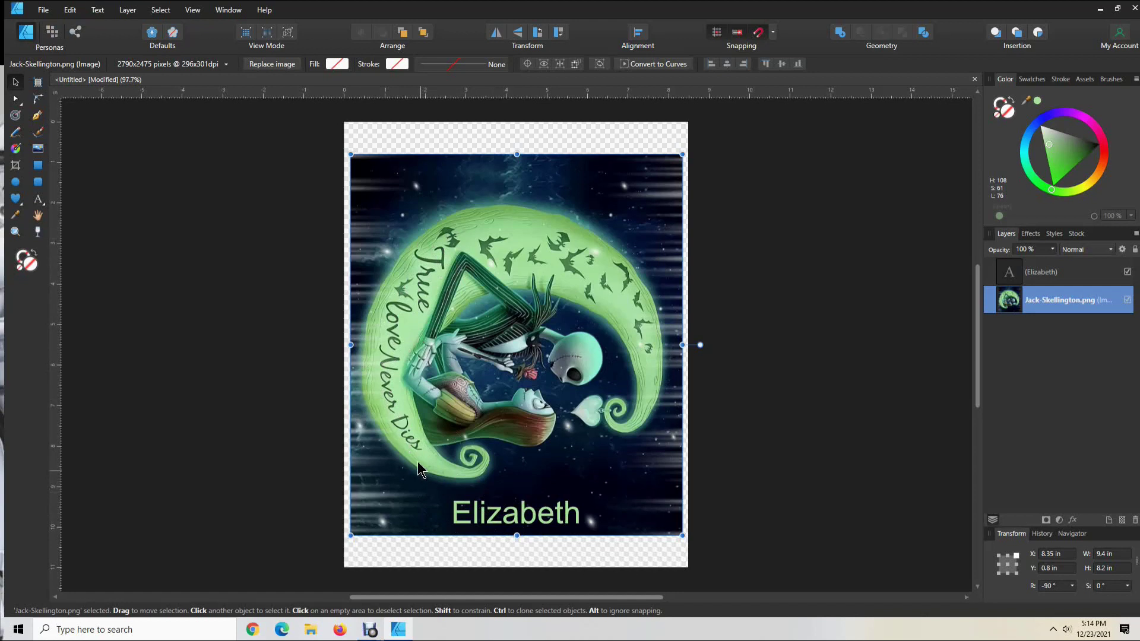
{"action": "left_click", "coordinate": [515, 519]}
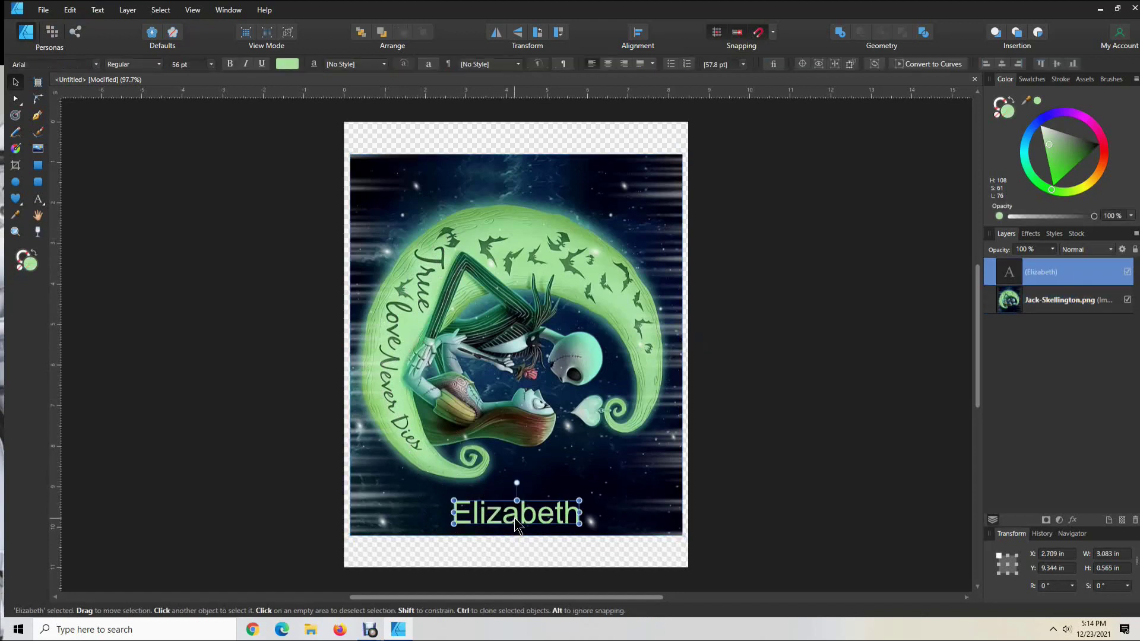
Change the name text to the Almonade script font and centre it on the artwork
{"action": "left_click", "coordinate": [96, 65]}
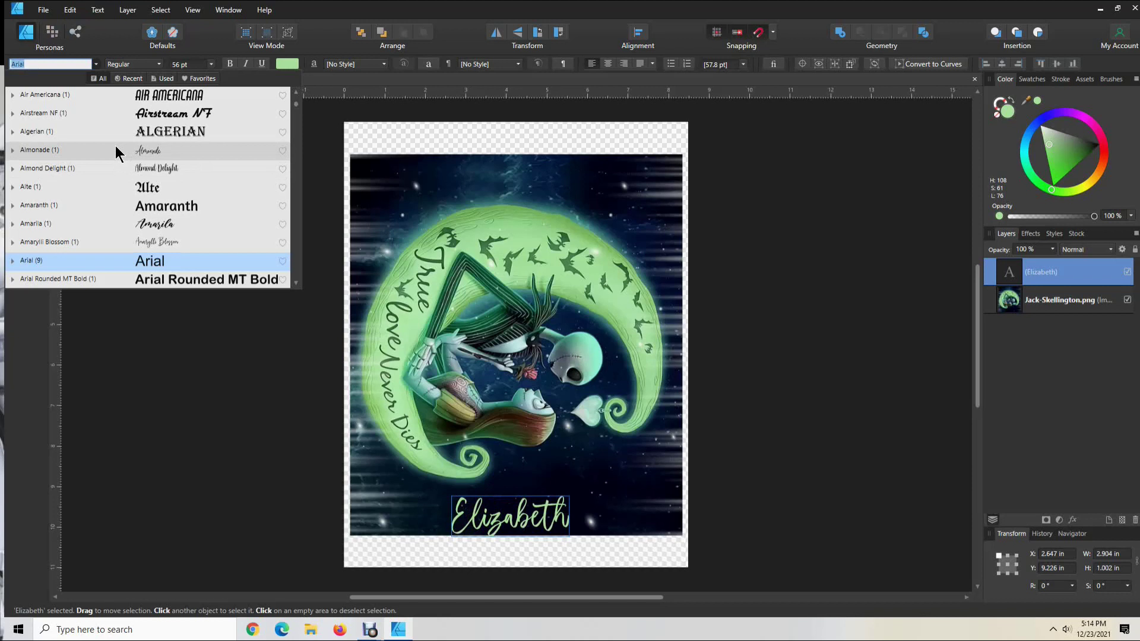
{"action": "left_click", "coordinate": [116, 149]}
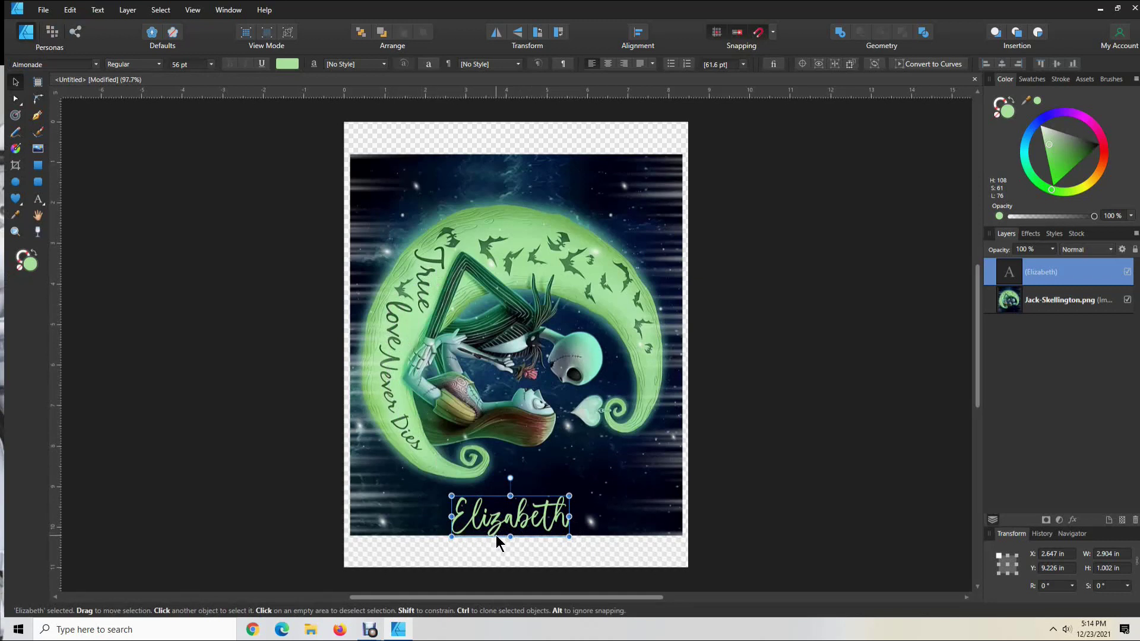
{"action": "left_click_drag", "start_coordinate": [515, 527], "coordinate": [522, 521]}
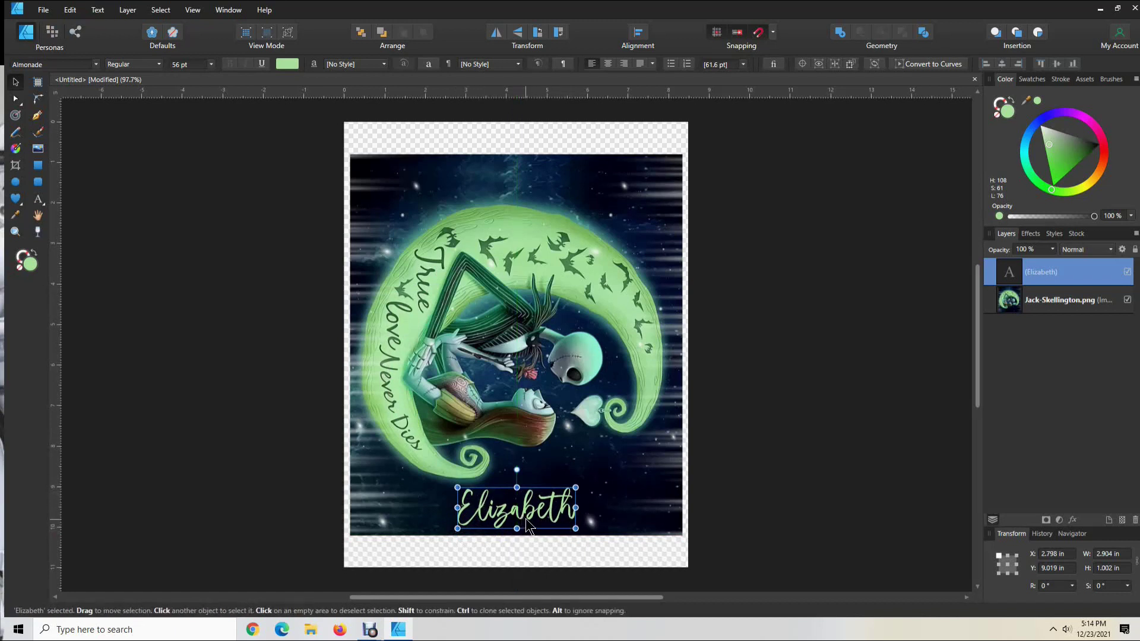
{"action": "left_click_drag", "start_coordinate": [517, 514], "coordinate": [519, 521]}
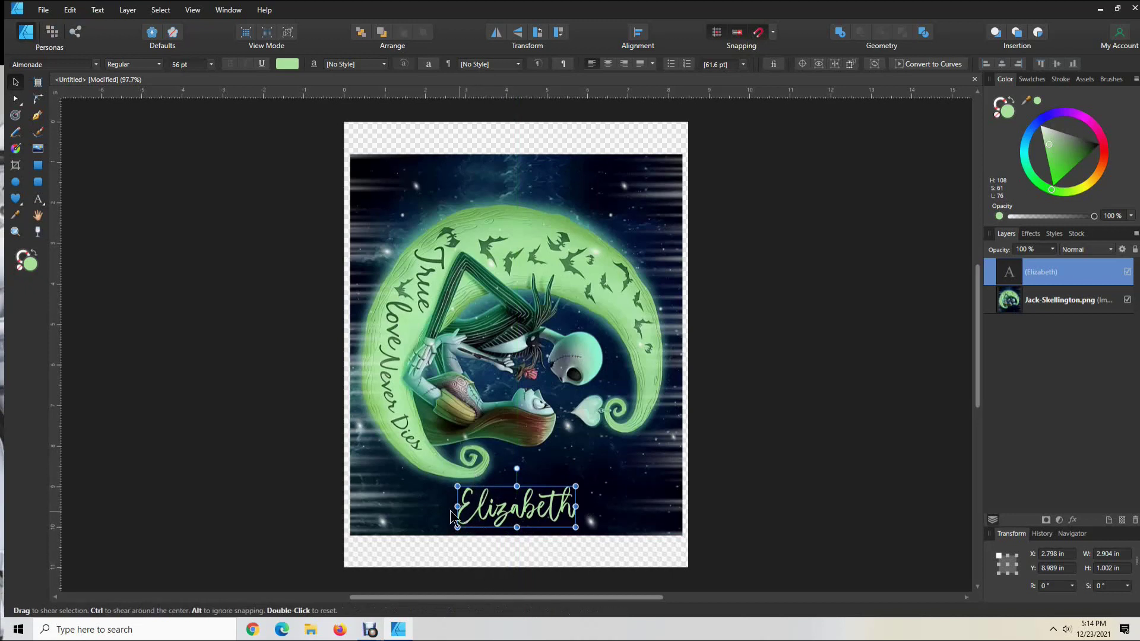
Widen the name text by stretching its left and right sides outward
{"action": "left_click_drag", "start_coordinate": [458, 507], "coordinate": [437, 506]}
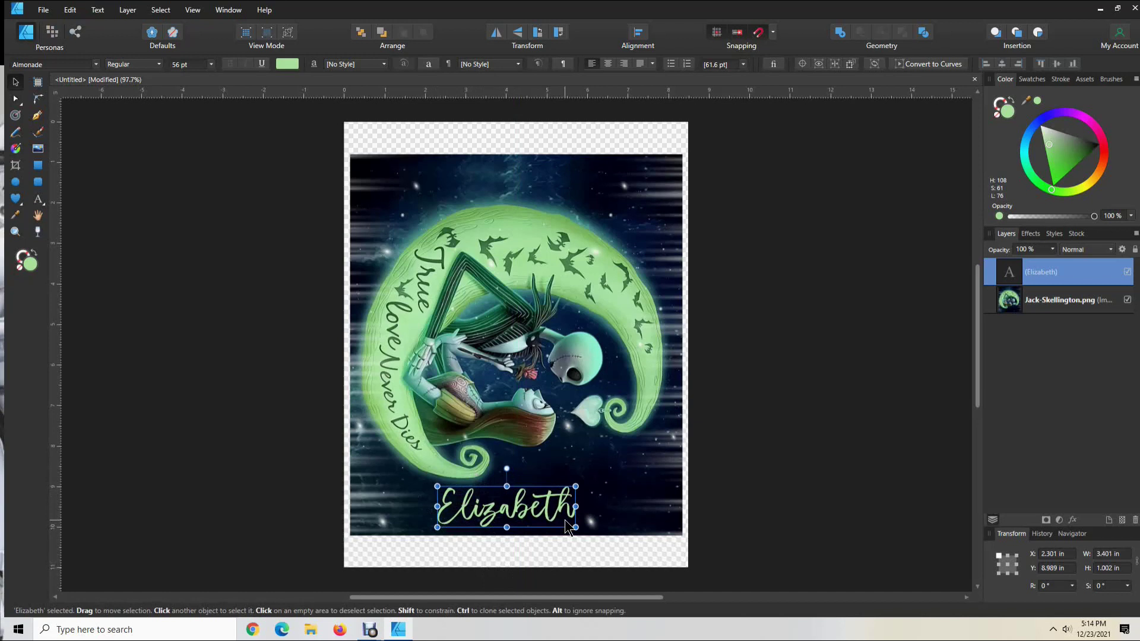
{"action": "left_click_drag", "start_coordinate": [576, 506], "coordinate": [542, 516]}
{"action": "left_click", "coordinate": [630, 585]}
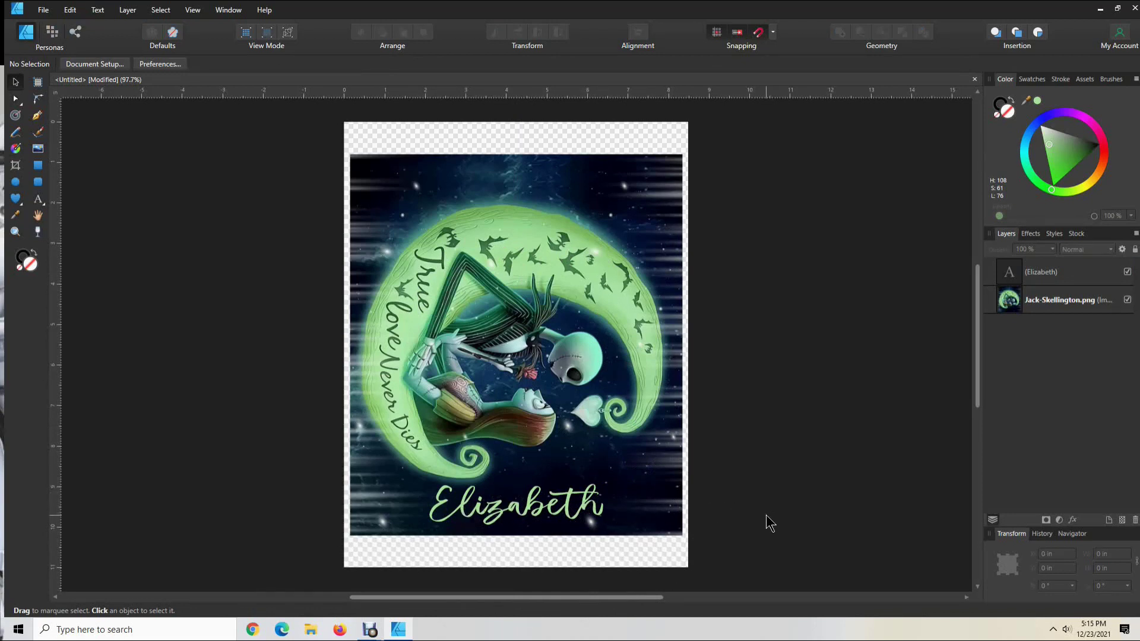
With the character image selected, save the design as 'Sample' in the NBC folder
{"action": "left_click", "coordinate": [530, 502]}
{"action": "left_click", "coordinate": [521, 375]}
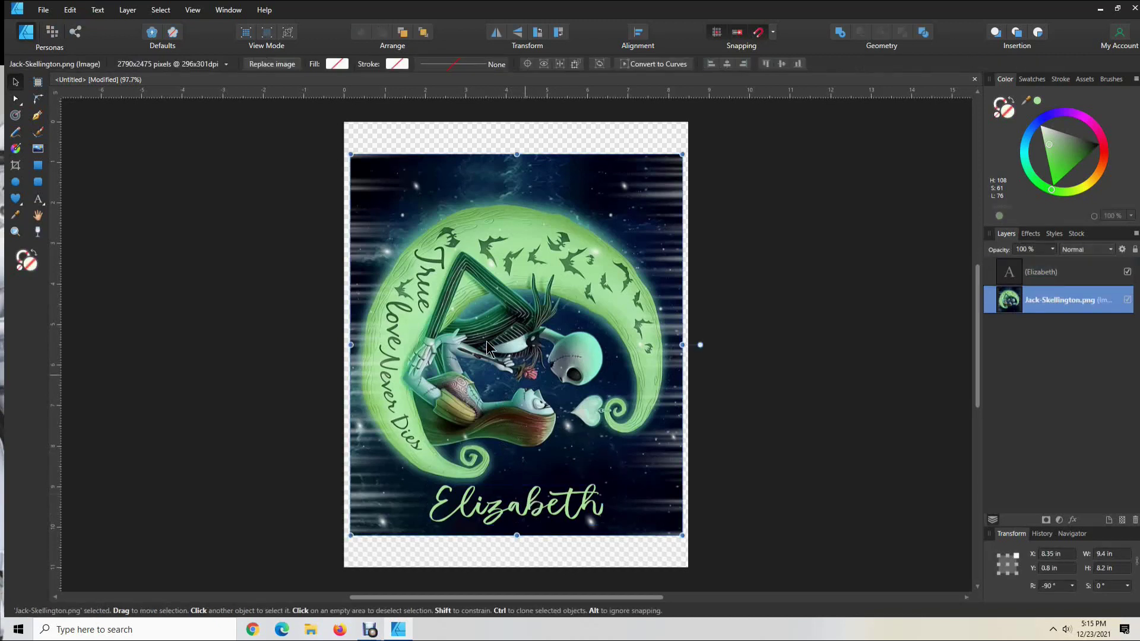
{"action": "left_click", "coordinate": [44, 14]}
{"action": "left_click", "coordinate": [42, 109]}
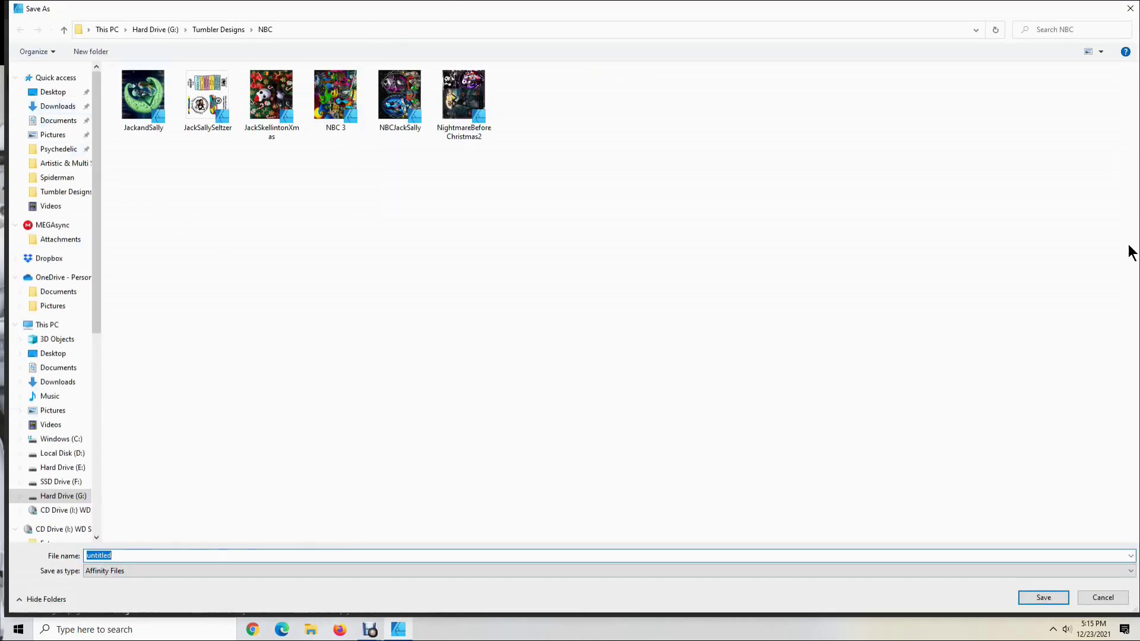
{"action": "left_click", "coordinate": [131, 554]}
{"action": "double_click", "coordinate": [132, 555]}
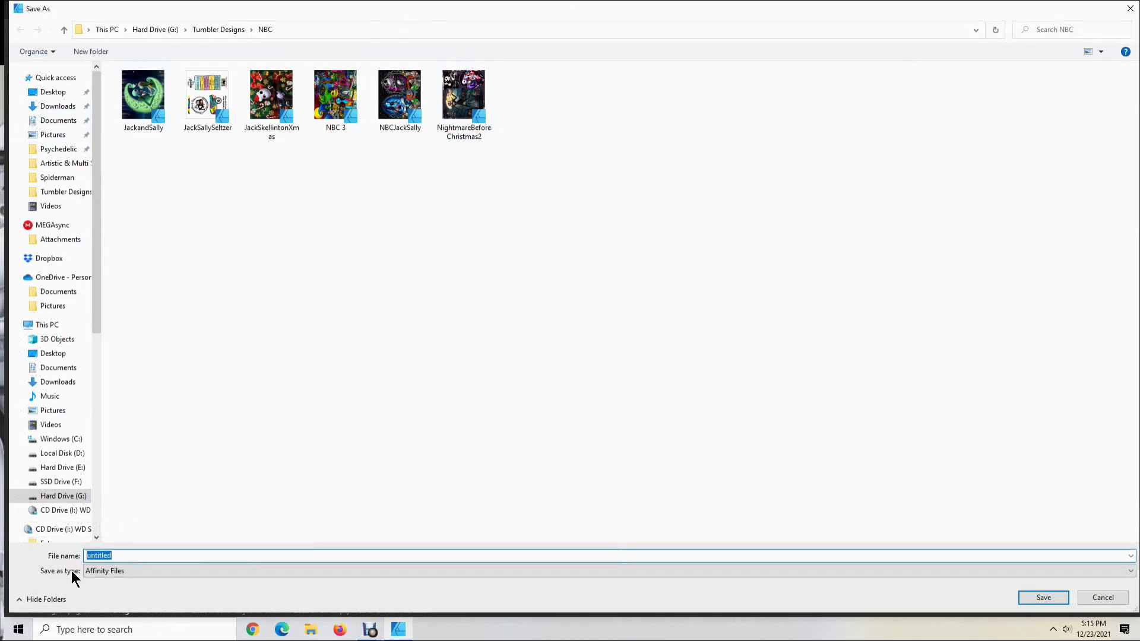
{"action": "type", "text": "Sample"}
{"action": "left_click", "coordinate": [1043, 598]}
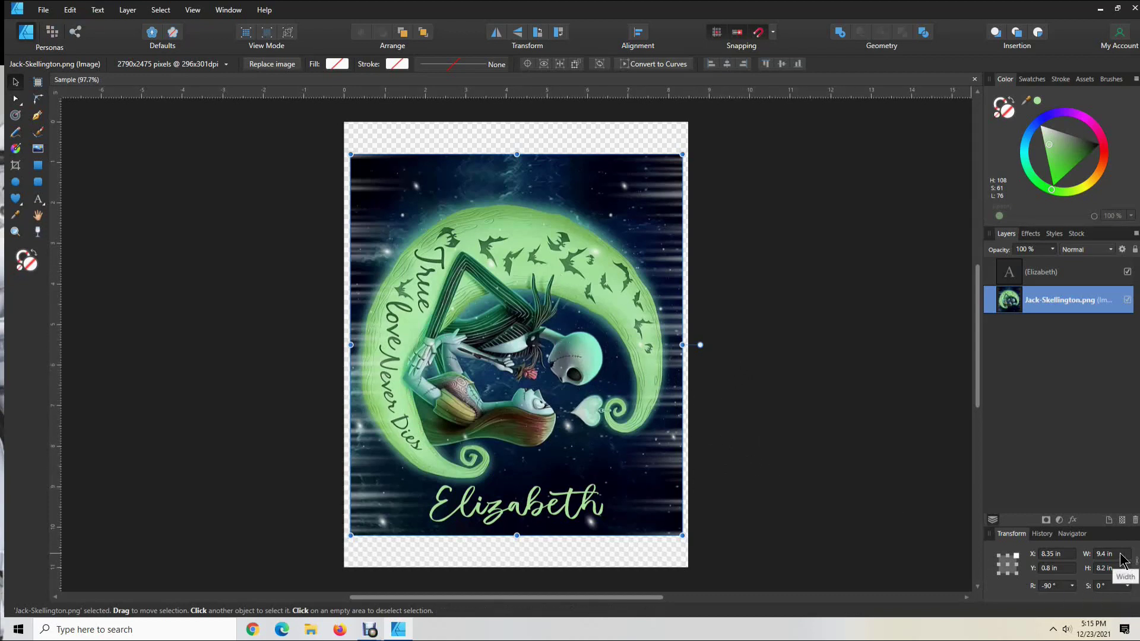
{"action": "left_click", "coordinate": [765, 446]}
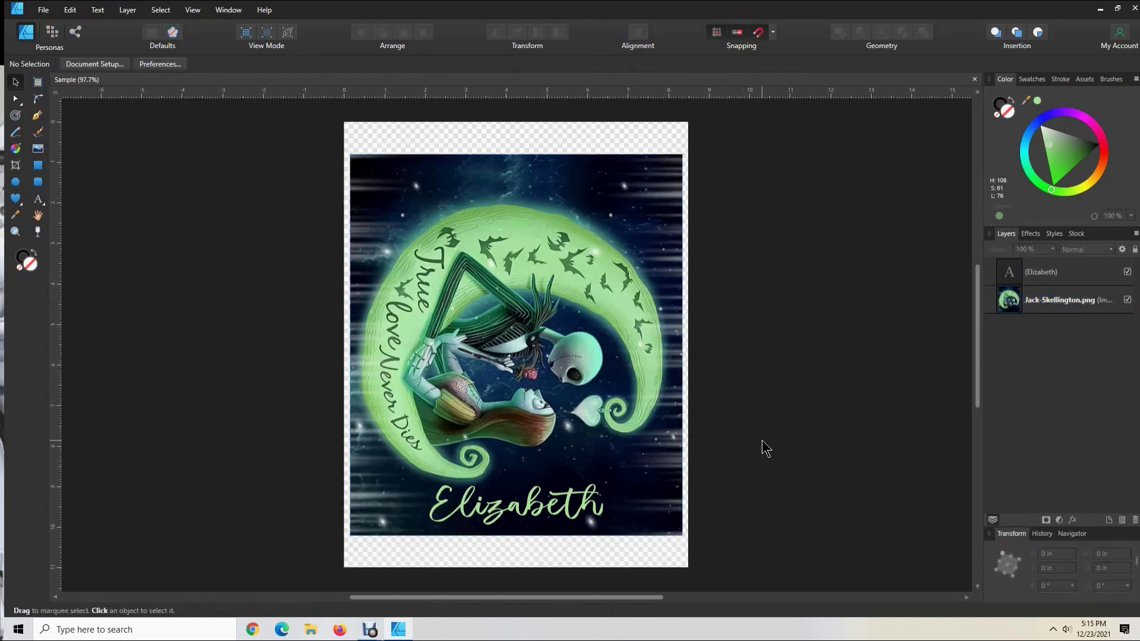
{"action": "left_click", "coordinate": [47, 14]}
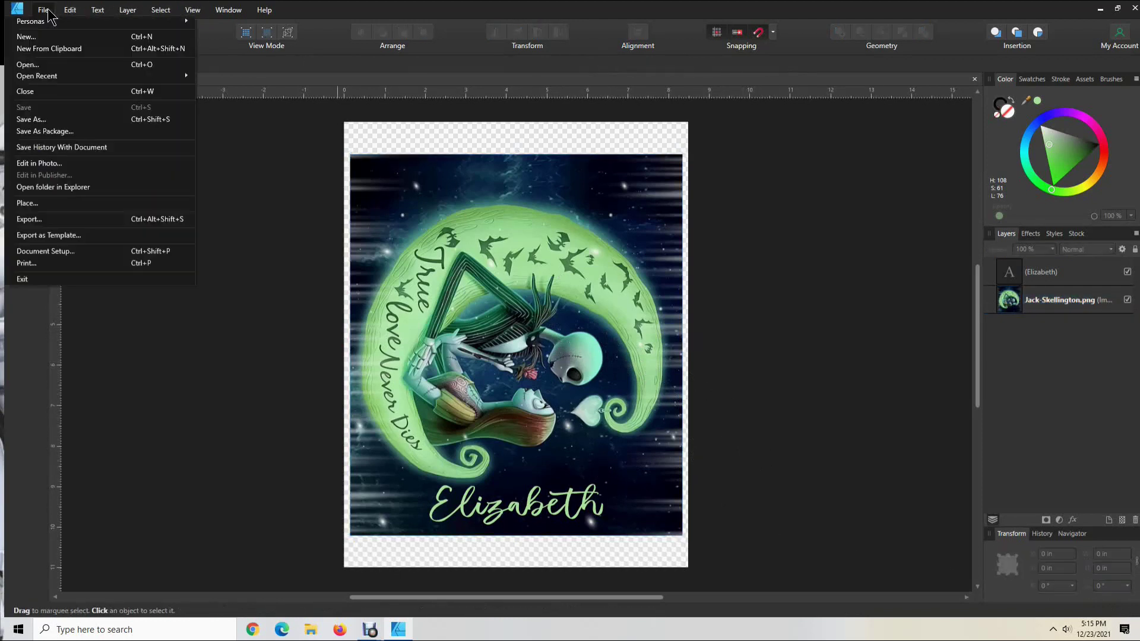
{"action": "left_click", "coordinate": [35, 265]}
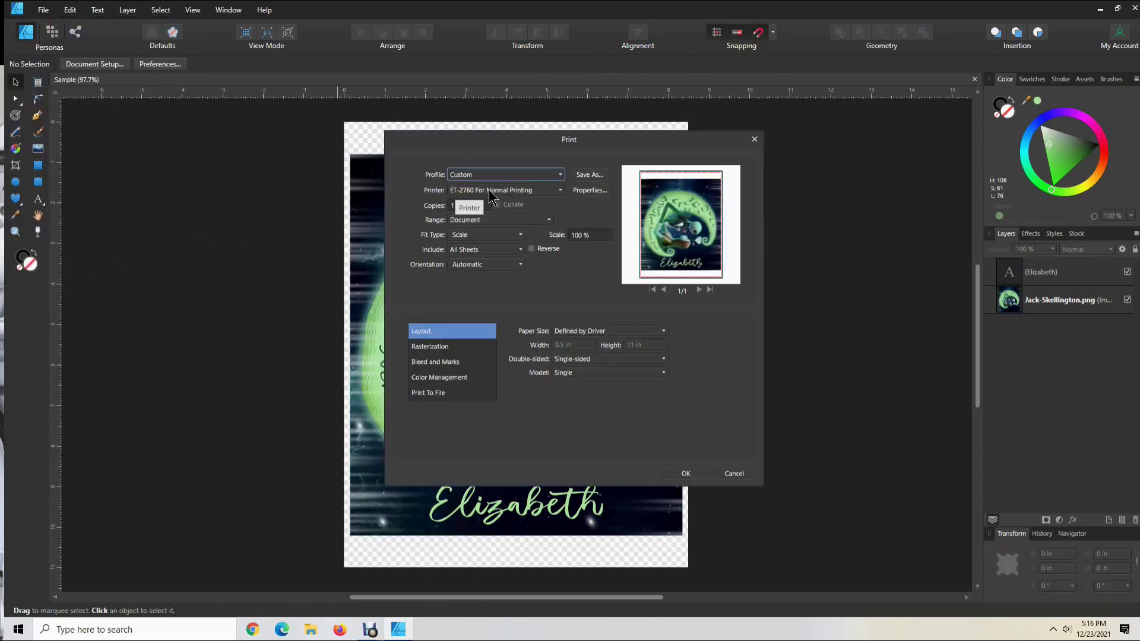
{"action": "left_click", "coordinate": [555, 192]}
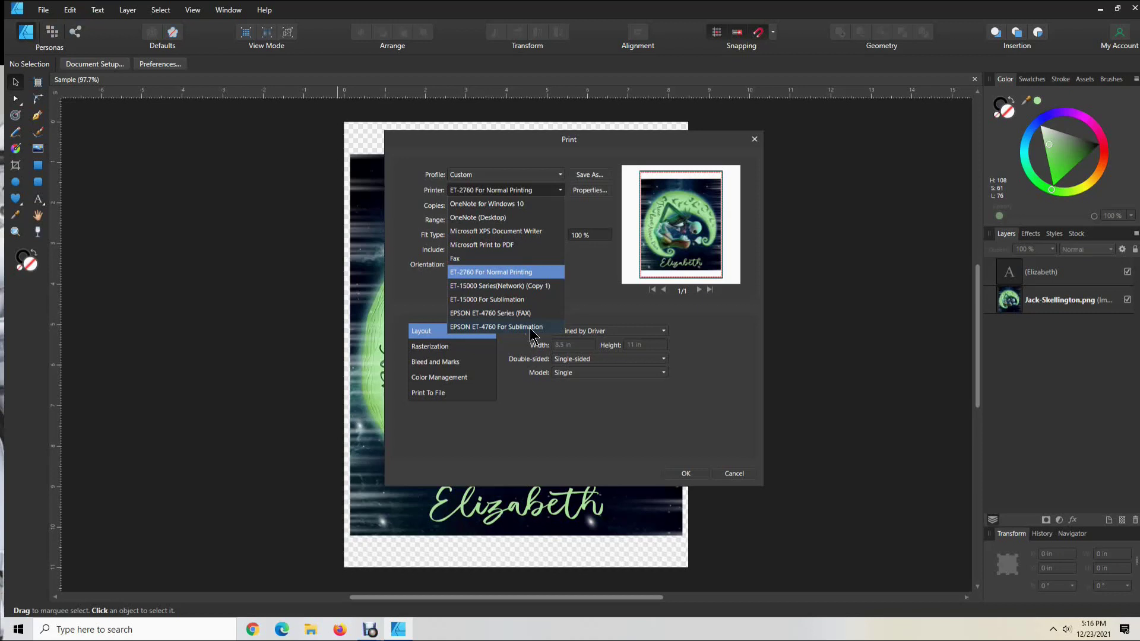
{"action": "left_click", "coordinate": [588, 190]}
{"action": "mouse_move", "coordinate": [430, 228]}
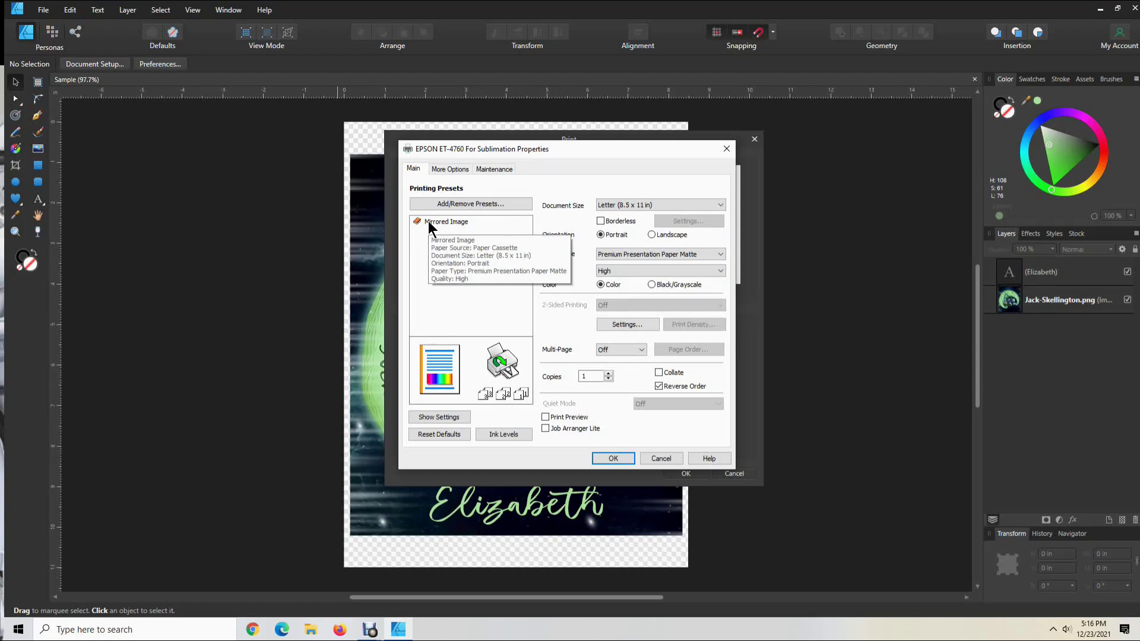
{"action": "left_click", "coordinate": [430, 224]}
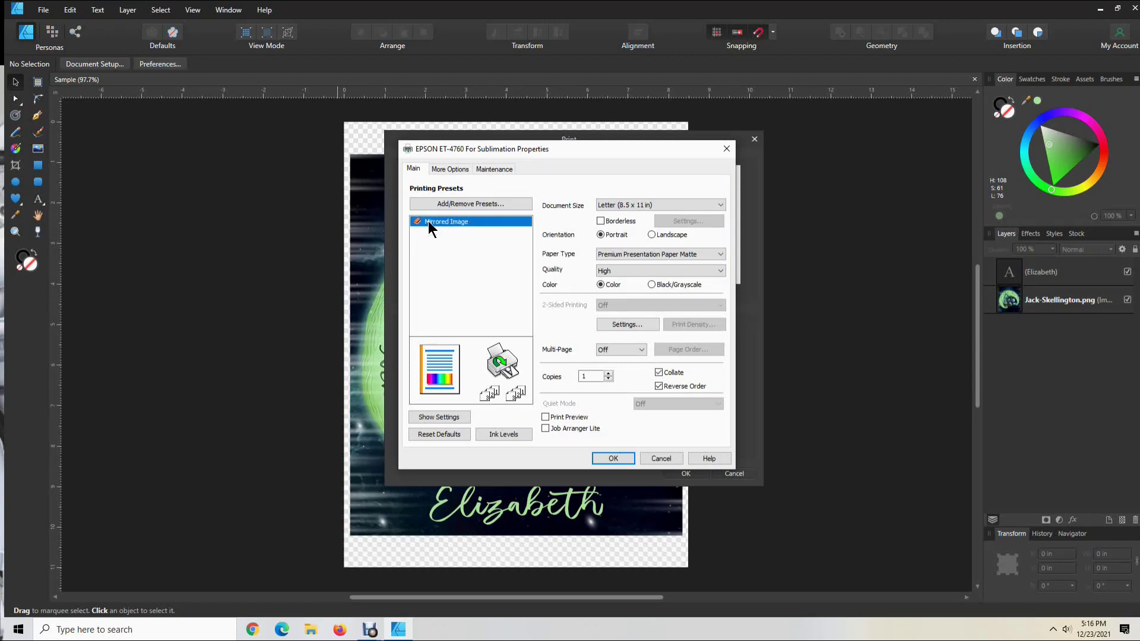
{"action": "left_click", "coordinate": [613, 460]}
{"action": "left_click", "coordinate": [608, 458]}
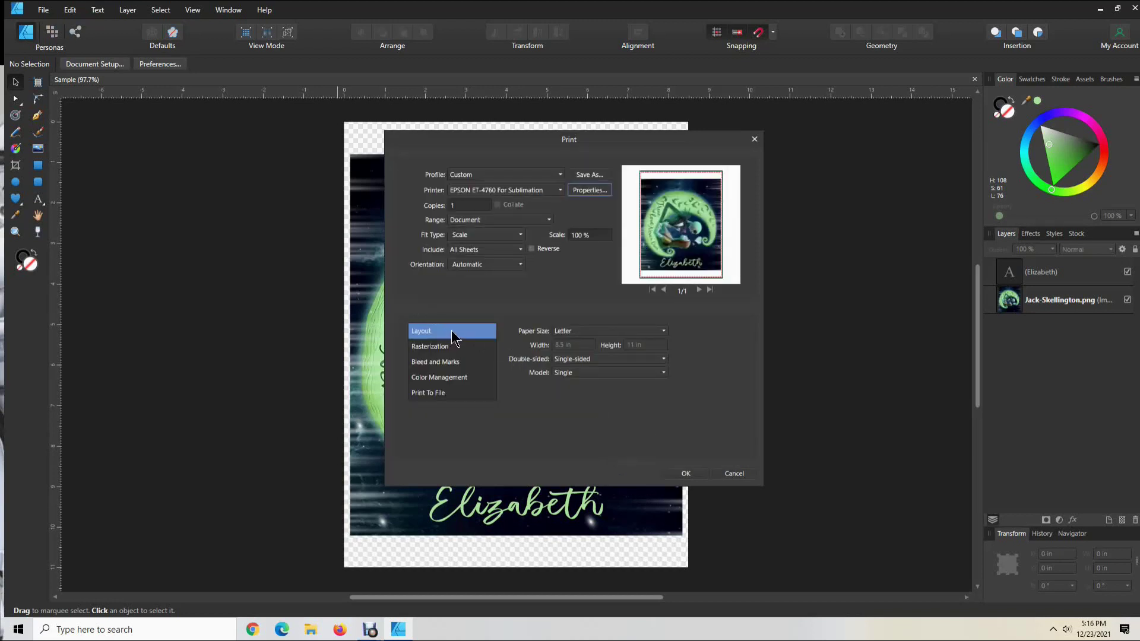
{"action": "left_click", "coordinate": [431, 379]}
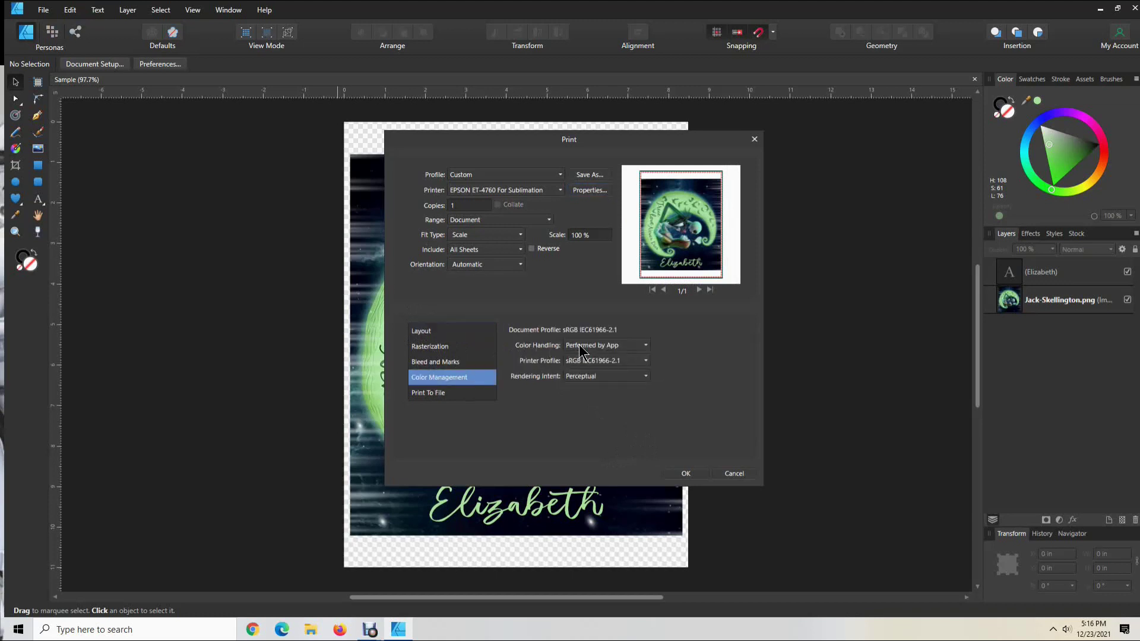
{"action": "left_click", "coordinate": [646, 347]}
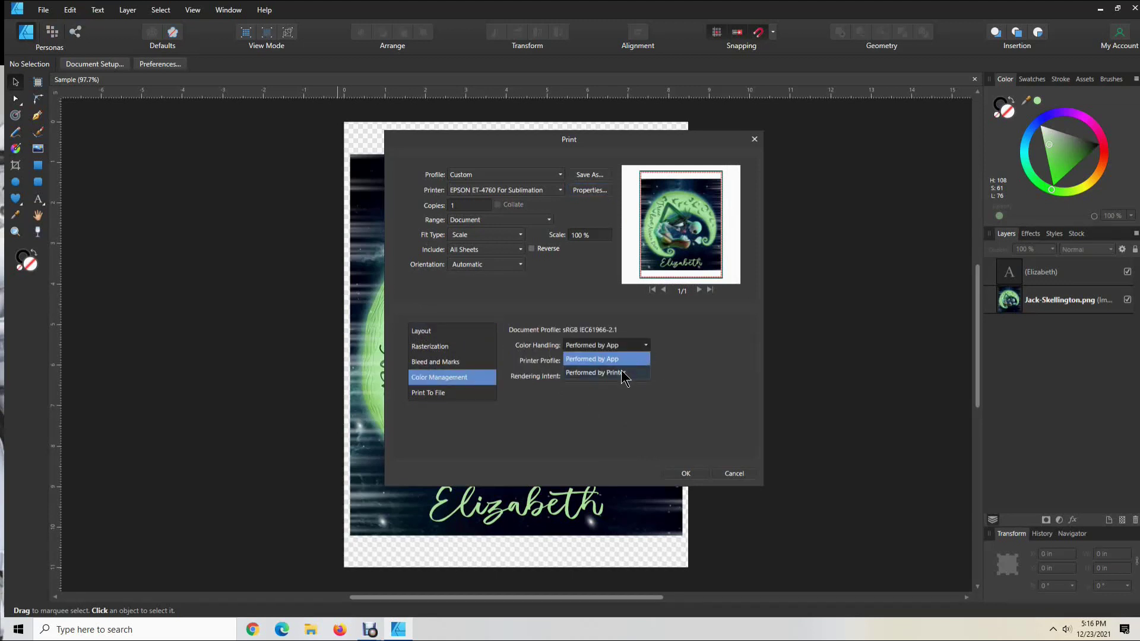
{"action": "left_click", "coordinate": [623, 369]}
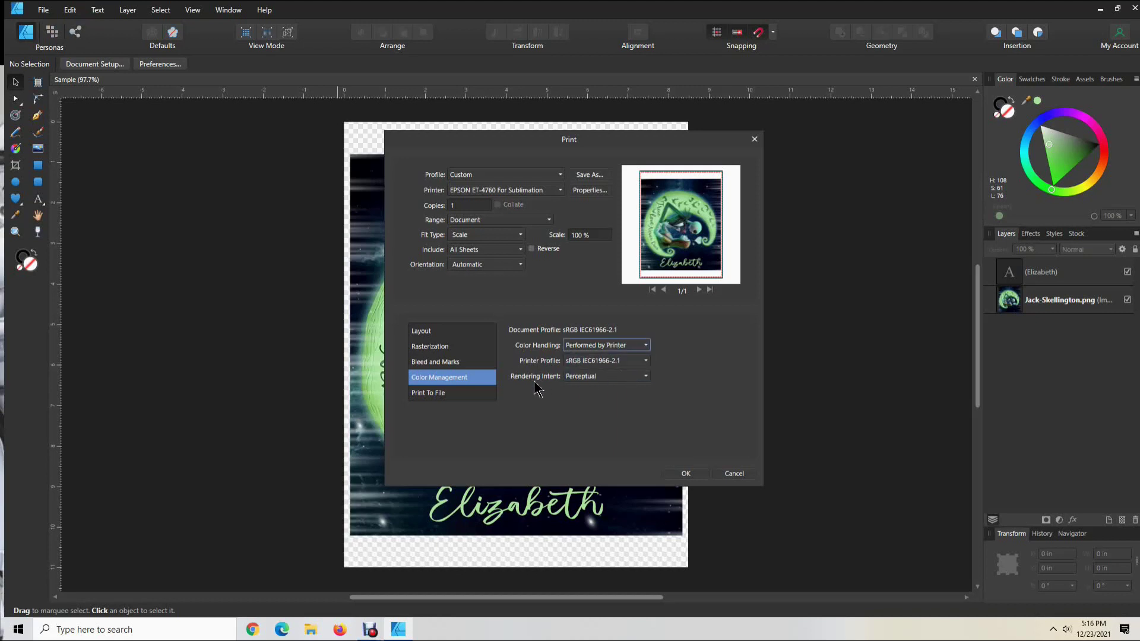
{"action": "left_click", "coordinate": [646, 376]}
{"action": "left_click", "coordinate": [615, 419]}
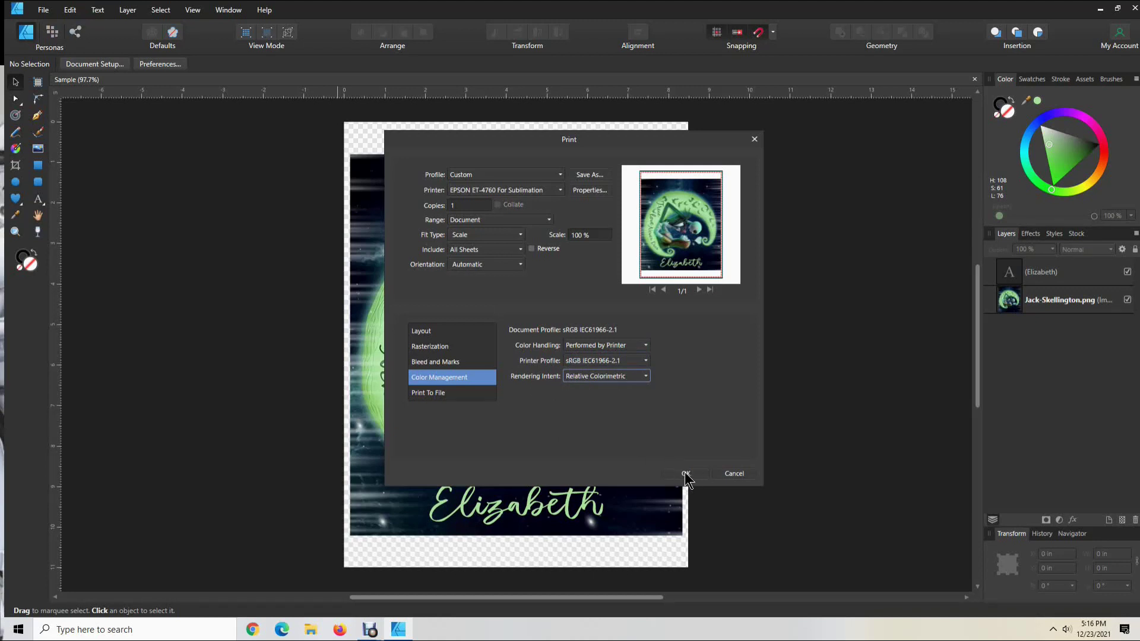
{"action": "left_click", "coordinate": [740, 475]}
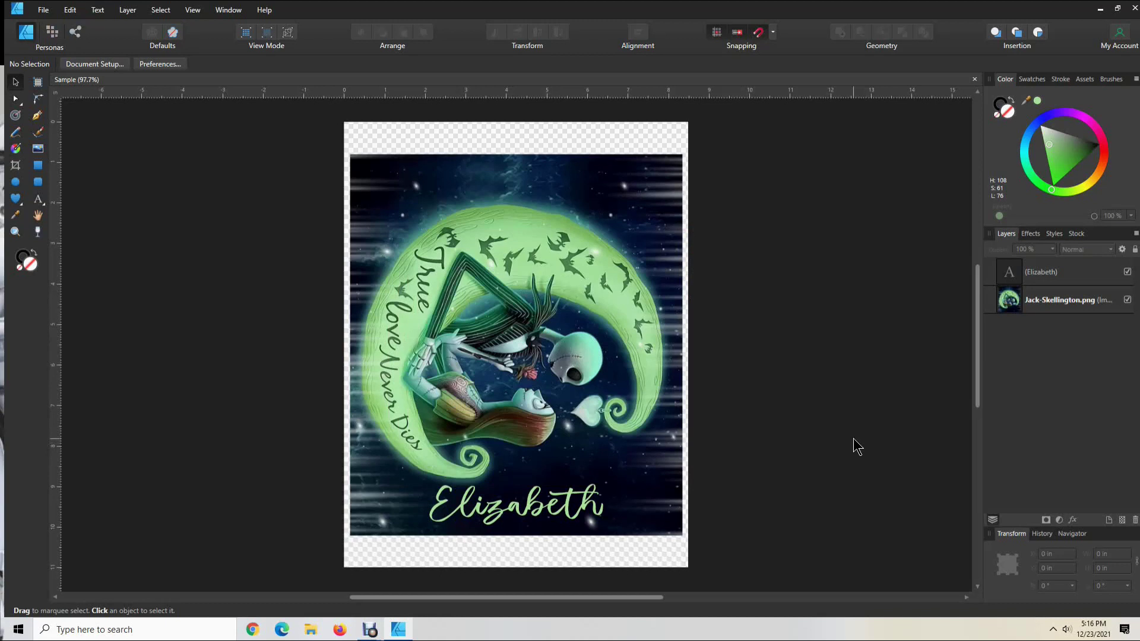
Select both the character image and the Elizabeth name text and group them
{"action": "left_click", "coordinate": [611, 307]}
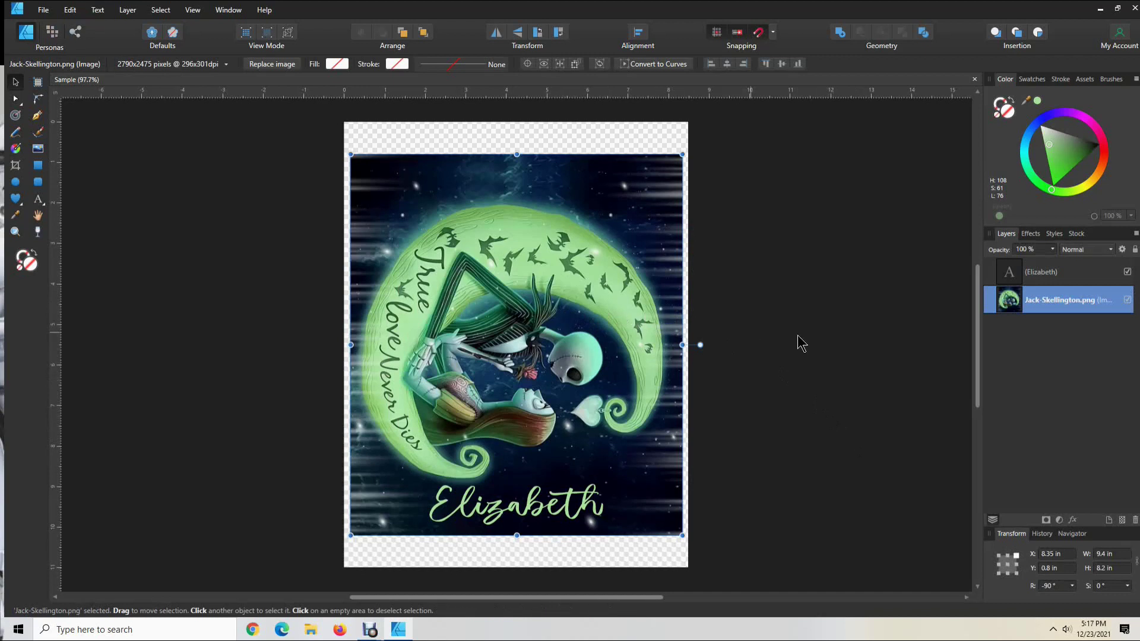
{"action": "left_click", "coordinate": [819, 487]}
{"action": "left_click", "coordinate": [497, 365]}
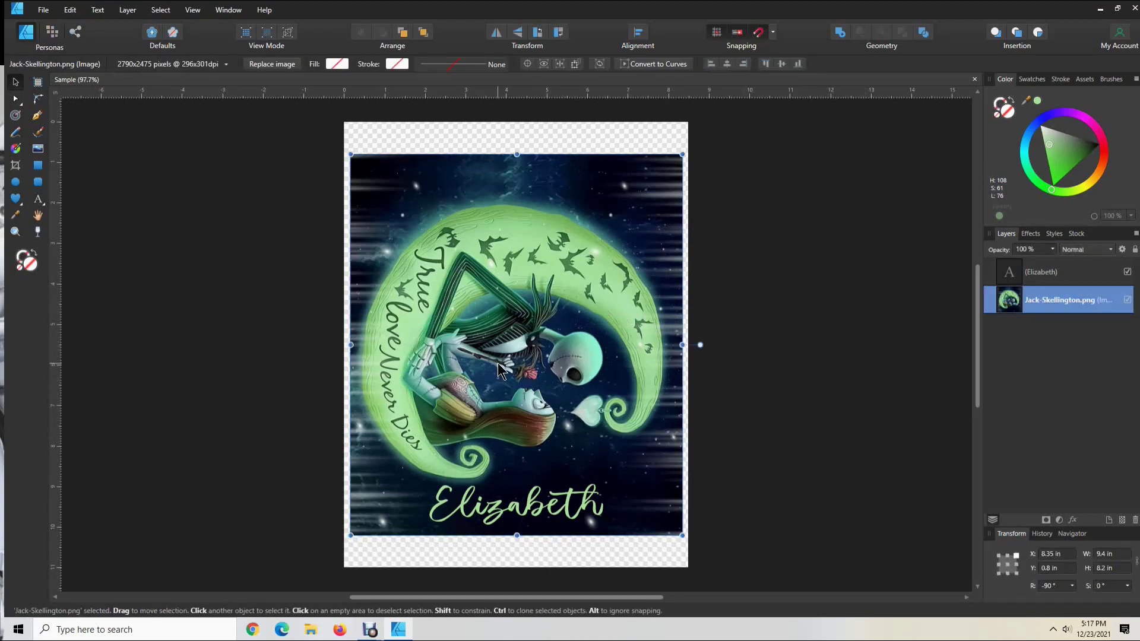
{"action": "key", "text": "ctrl+a"}
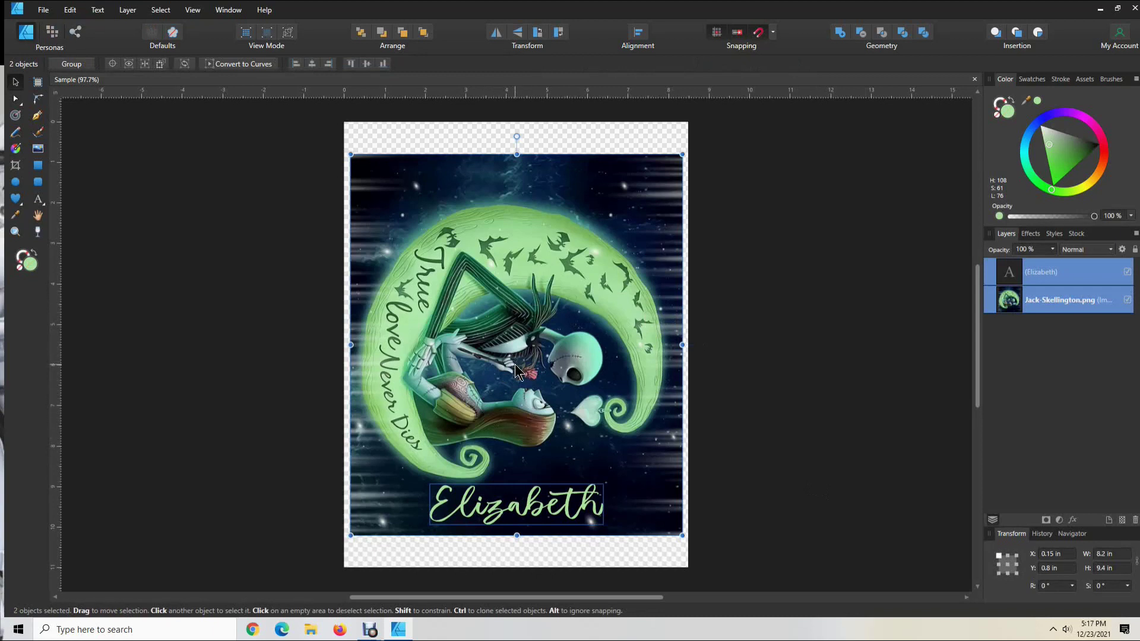
{"action": "key", "text": "ctrl+g"}
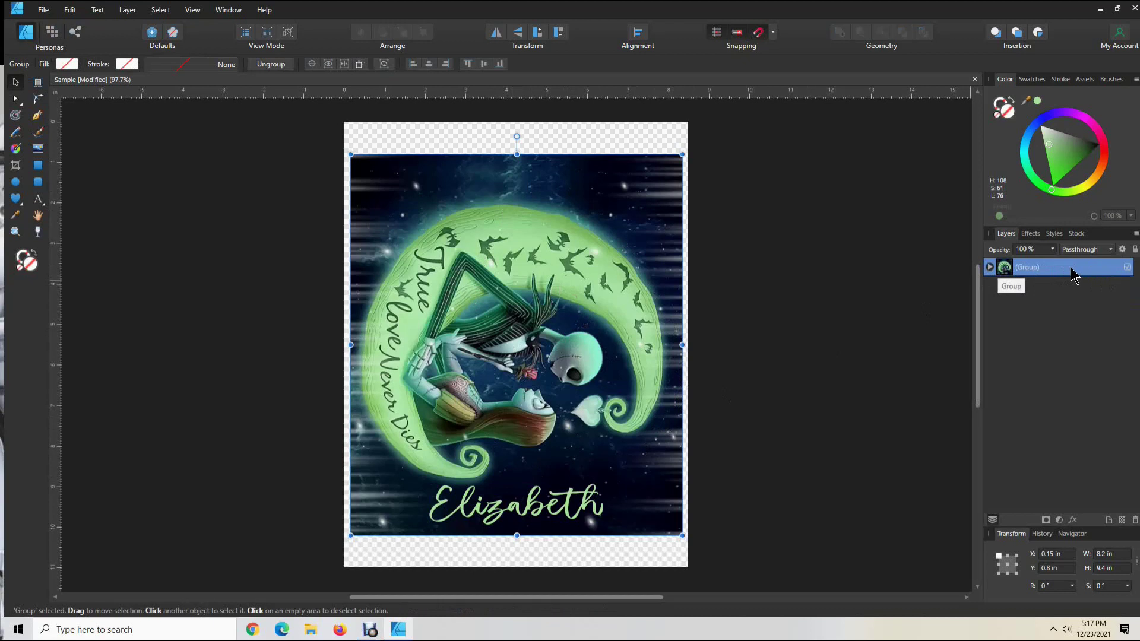
Add a Vibrance adjustment to the group at 40% vibrance and 10% saturation
{"action": "left_click", "coordinate": [1059, 521]}
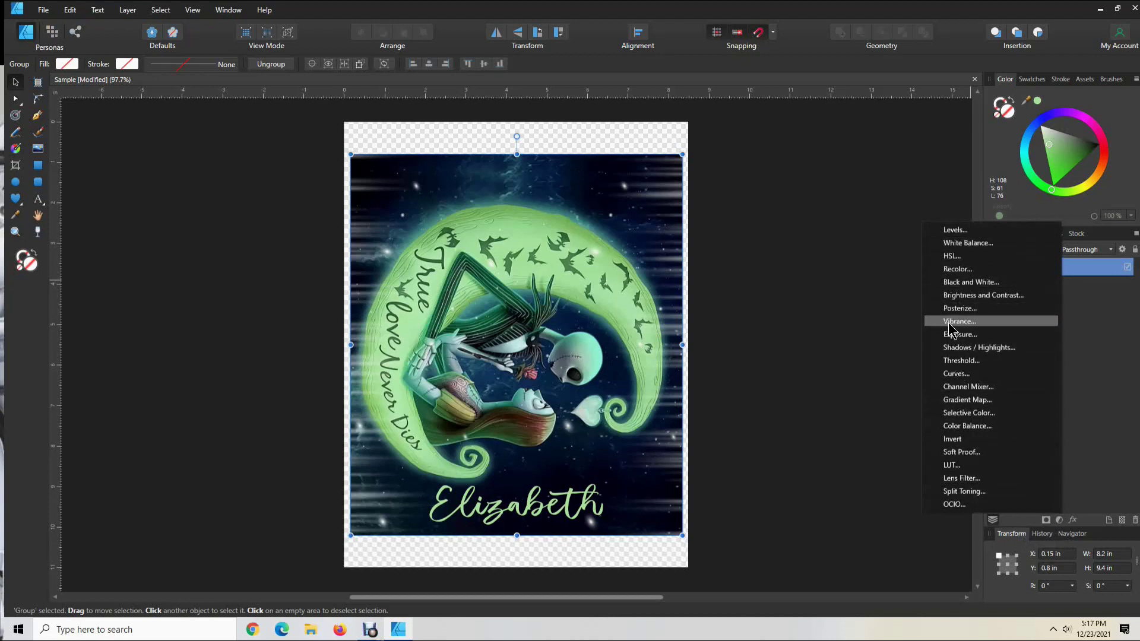
{"action": "left_click", "coordinate": [951, 324]}
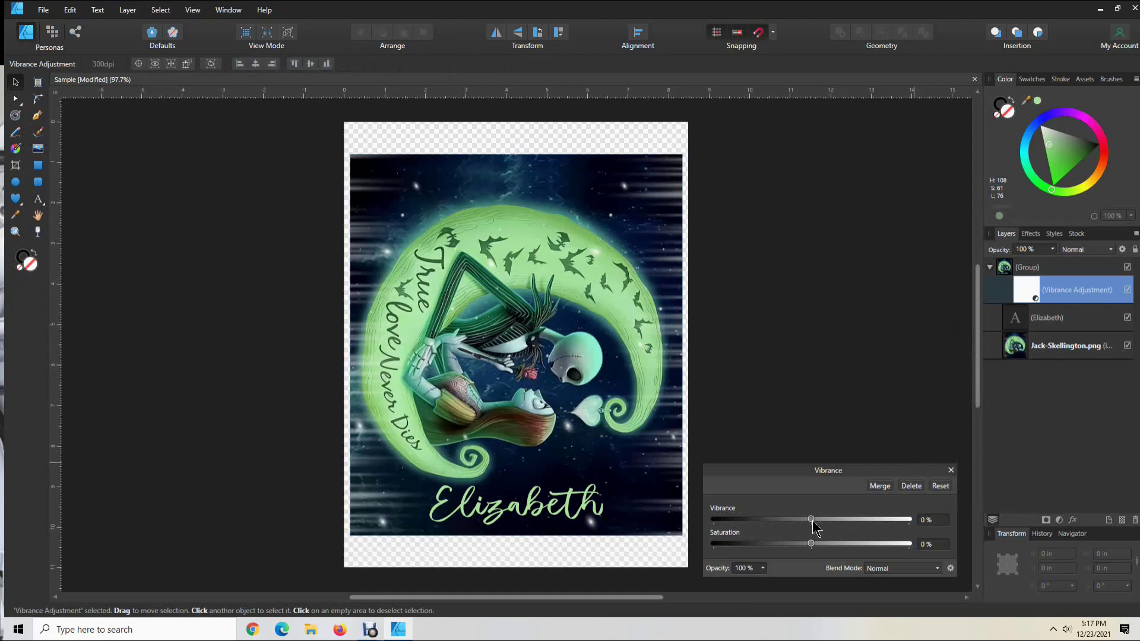
{"action": "left_click_drag", "start_coordinate": [813, 521], "coordinate": [853, 518]}
{"action": "left_click_drag", "start_coordinate": [812, 544], "coordinate": [822, 543]}
{"action": "left_click_drag", "start_coordinate": [806, 475], "coordinate": [785, 217]}
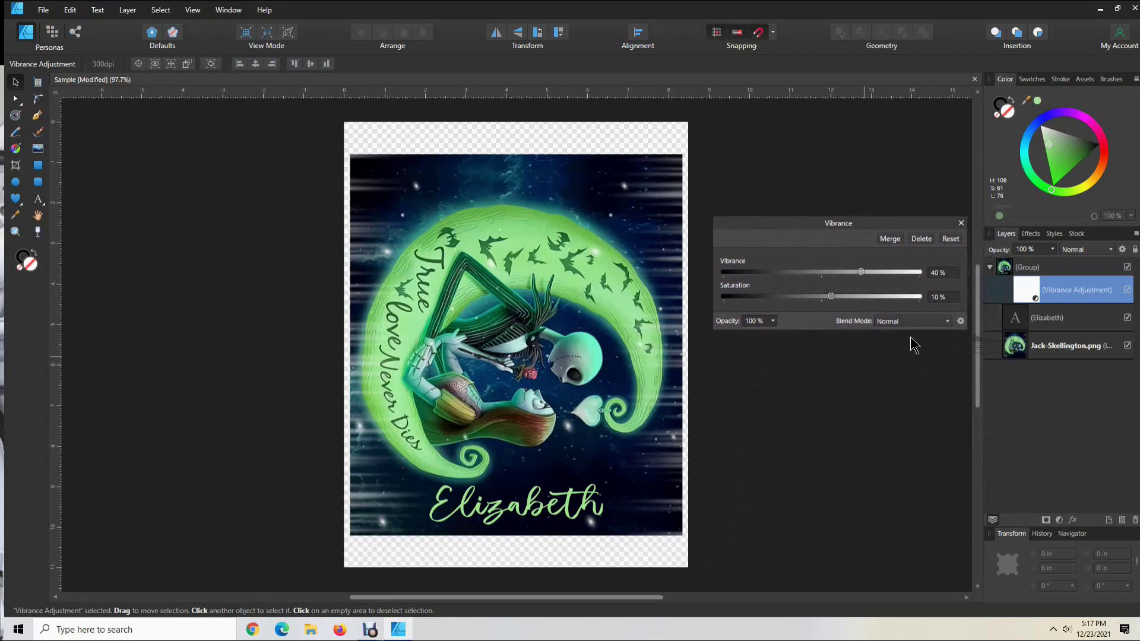
{"action": "left_click", "coordinate": [921, 194]}
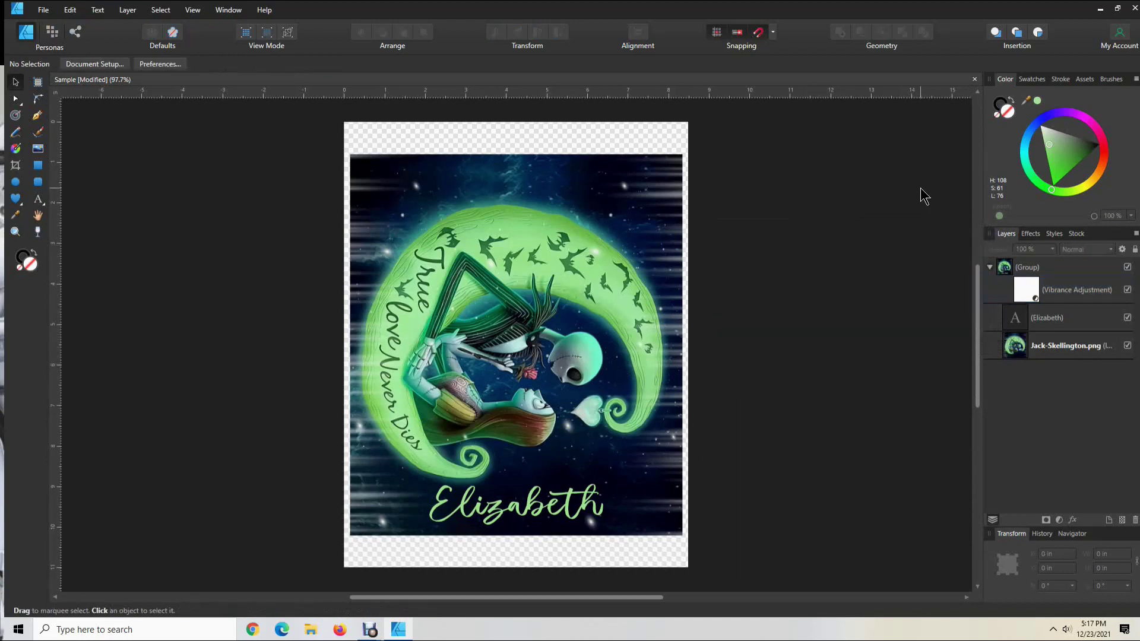
Toggle the vibrance adjustment off and on twice to compare the colours
{"action": "left_click", "coordinate": [1128, 290]}
{"action": "left_click", "coordinate": [1127, 290]}
{"action": "left_click", "coordinate": [1128, 289]}
{"action": "left_click", "coordinate": [1128, 290]}
In print settings, check the ET-2760 properties, then select the EPSON ET-4760 For Sublimation printer
{"action": "left_click", "coordinate": [45, 12]}
{"action": "left_click", "coordinate": [69, 261]}
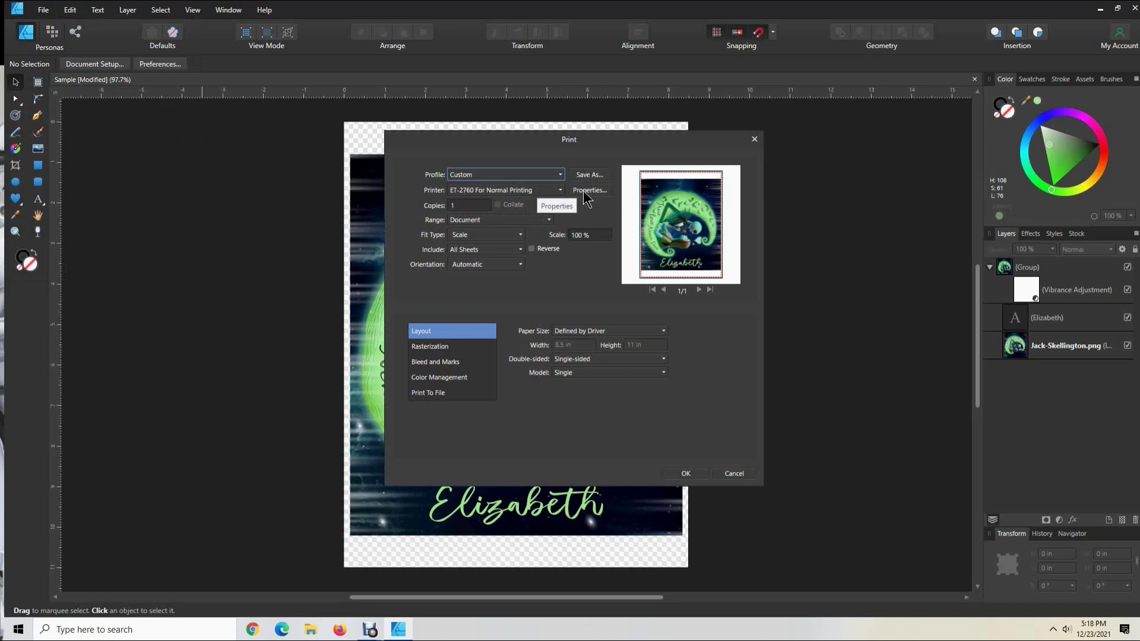
{"action": "left_click", "coordinate": [585, 191]}
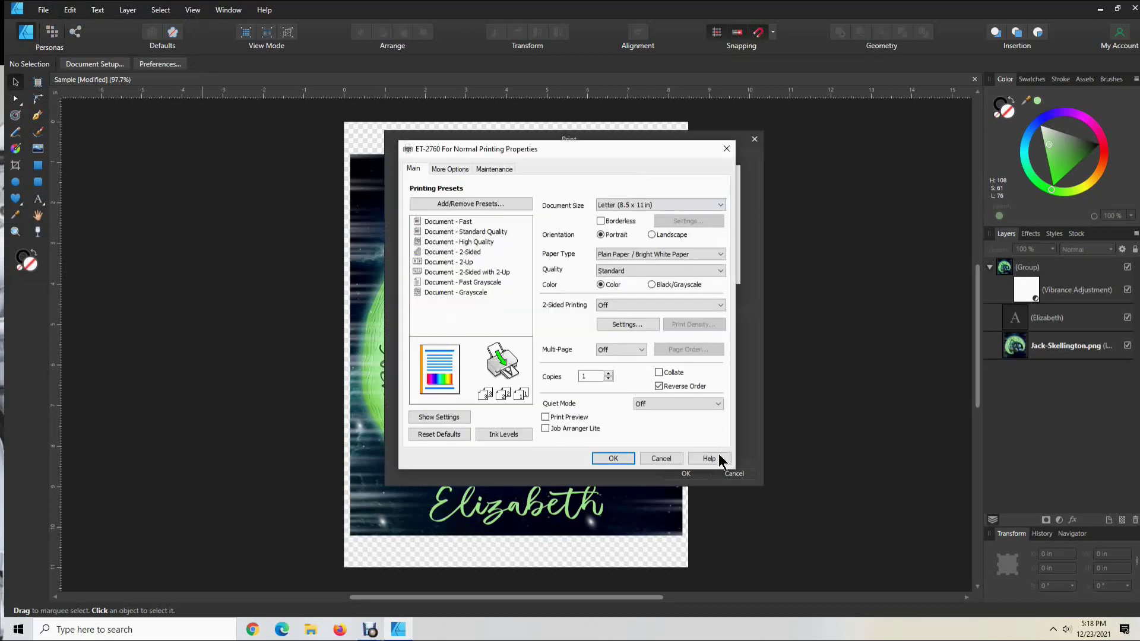
{"action": "left_click", "coordinate": [661, 459]}
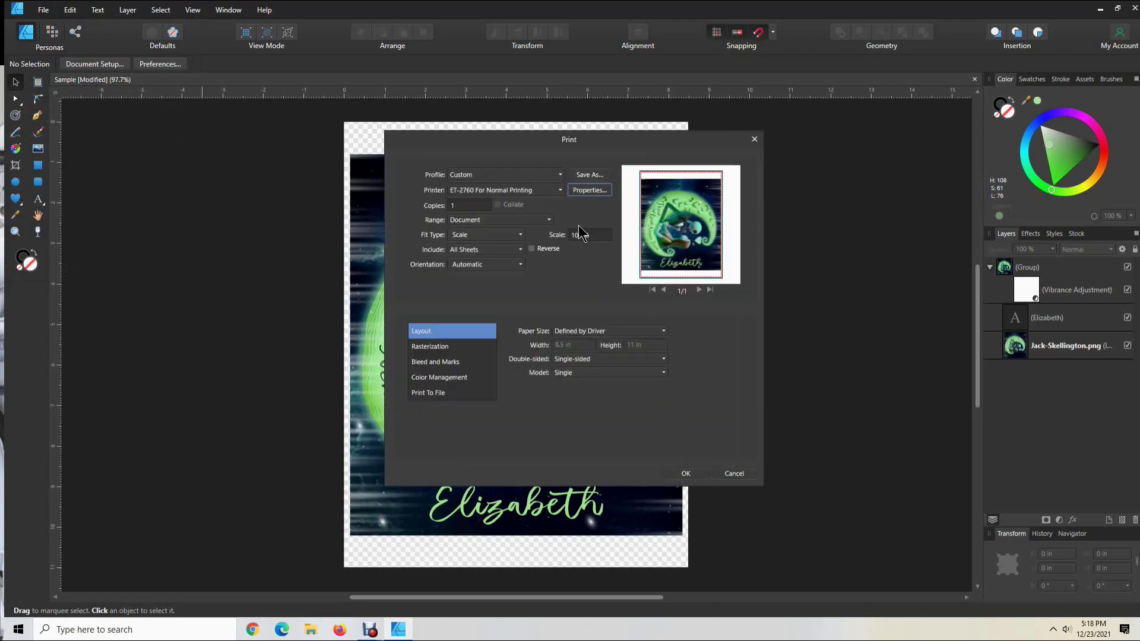
{"action": "left_click", "coordinate": [560, 190]}
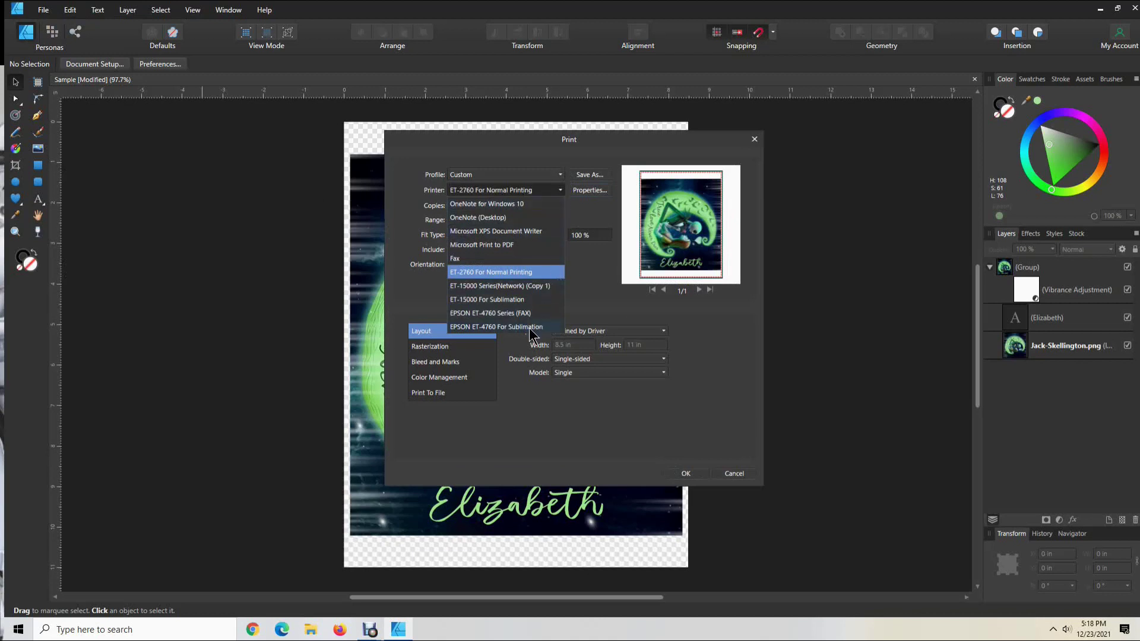
{"action": "left_click", "coordinate": [530, 328]}
{"action": "left_click", "coordinate": [562, 191]}
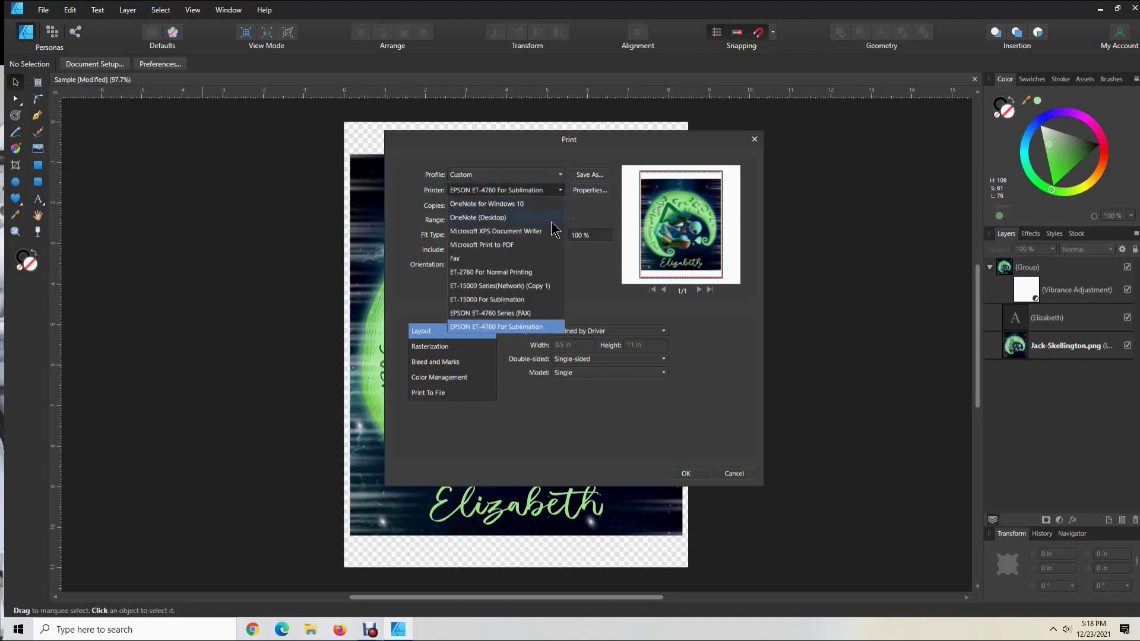
Reselect the EPSON ET-4760 For Sublimation printer and apply its Mirrored Image preset
{"action": "left_click", "coordinate": [527, 300]}
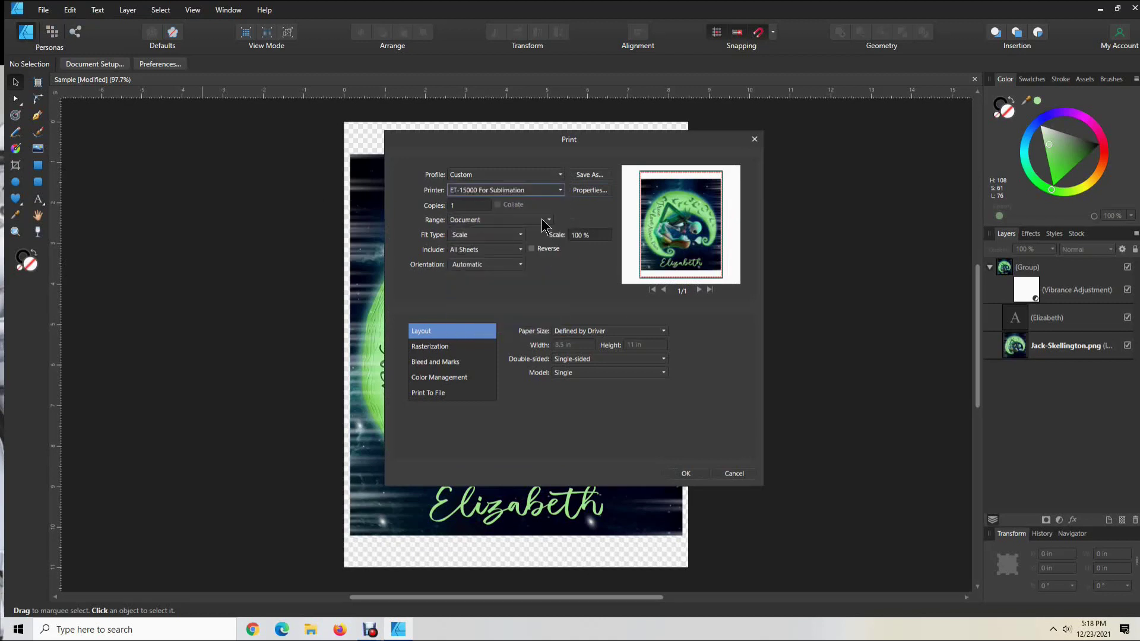
{"action": "left_click", "coordinate": [560, 189]}
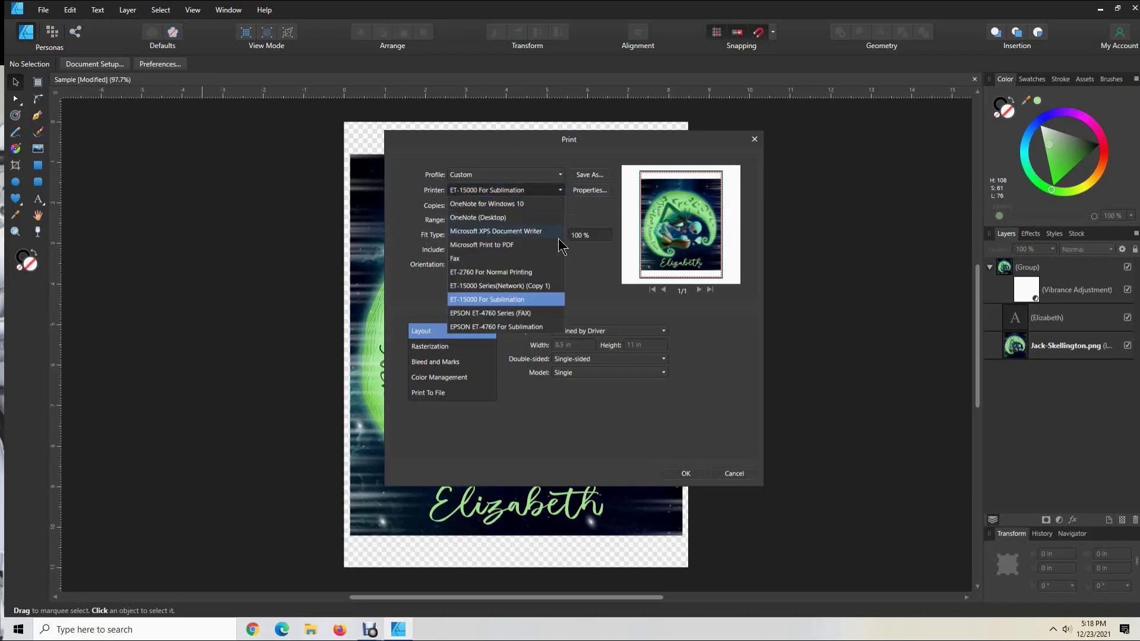
{"action": "left_click", "coordinate": [531, 327]}
{"action": "left_click", "coordinate": [588, 191]}
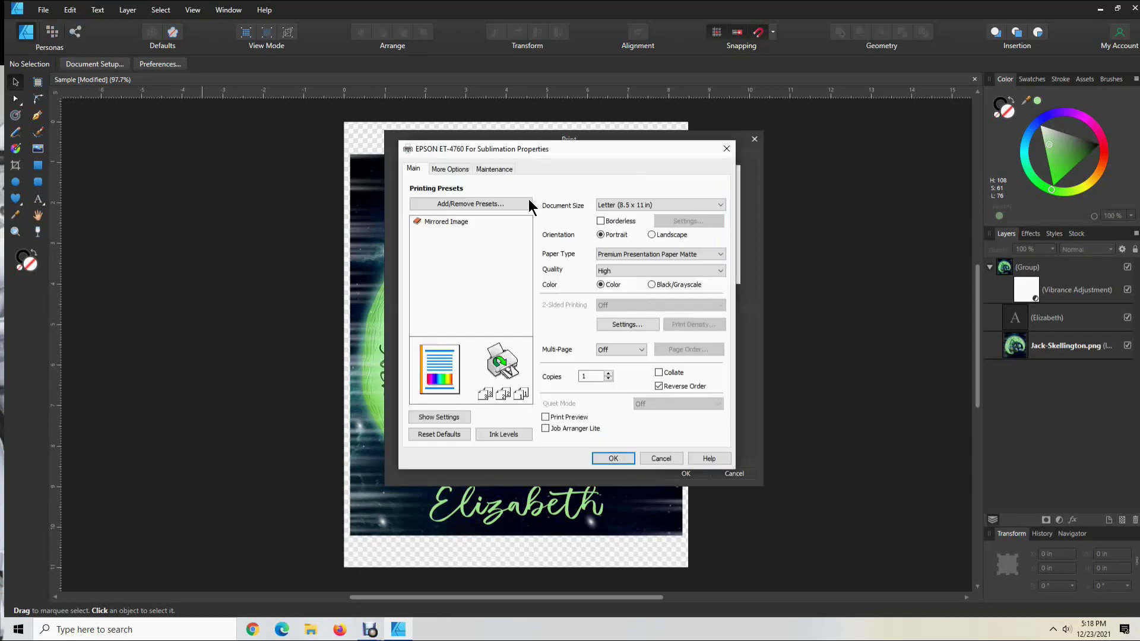
{"action": "left_click", "coordinate": [467, 221]}
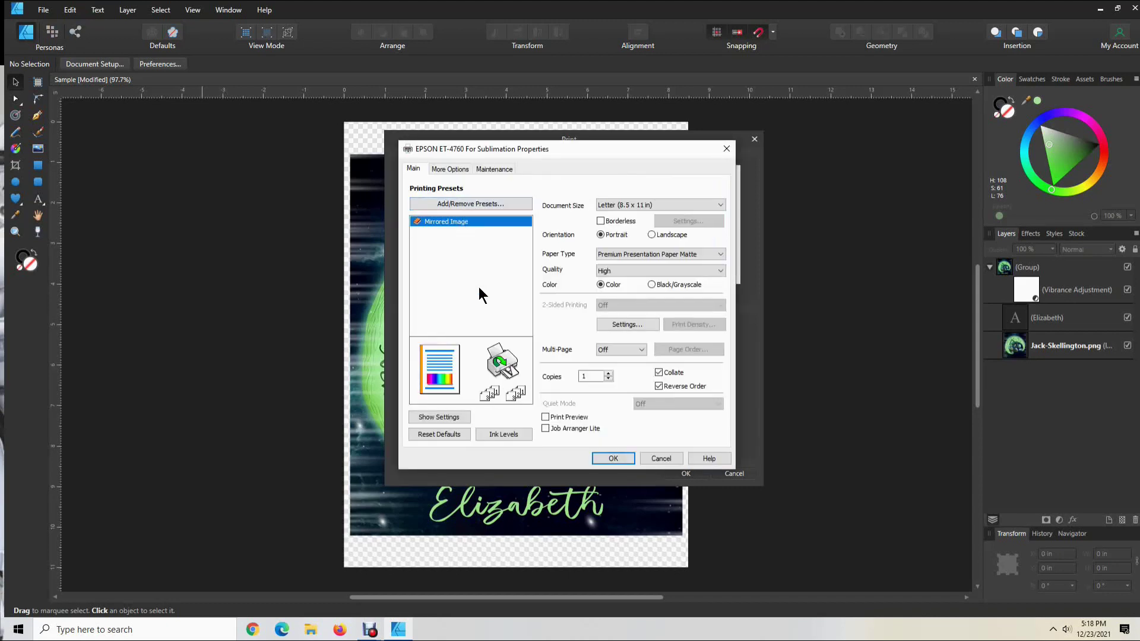
{"action": "left_click", "coordinate": [613, 460]}
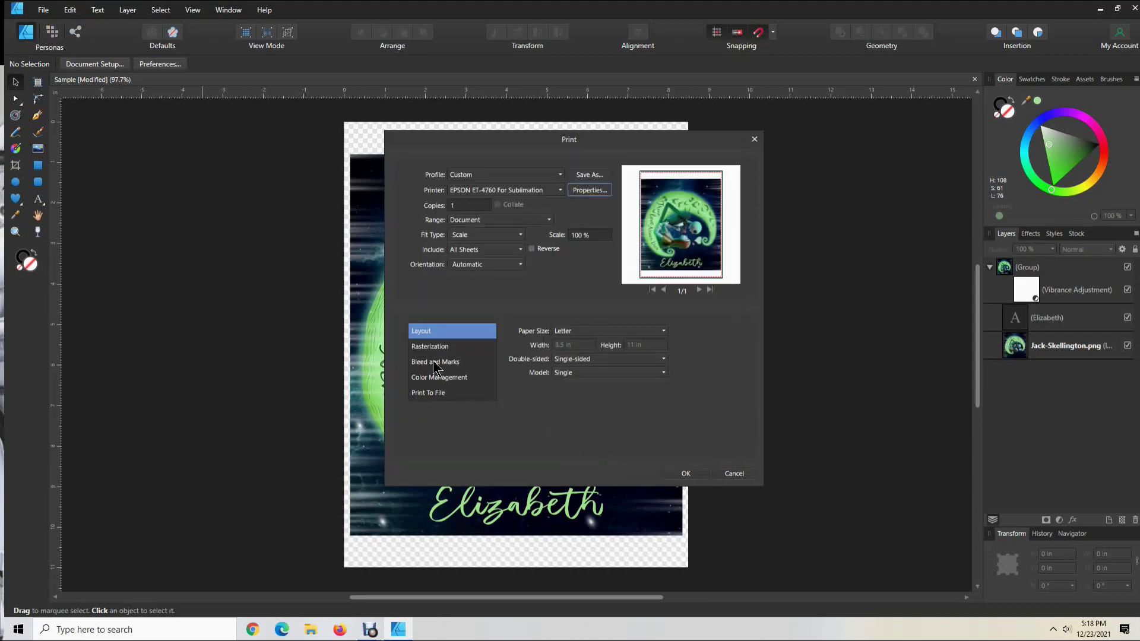
Set colour management to Performed by Printer with Relative Colorimetric intent, then close the dialog
{"action": "left_click", "coordinate": [440, 379]}
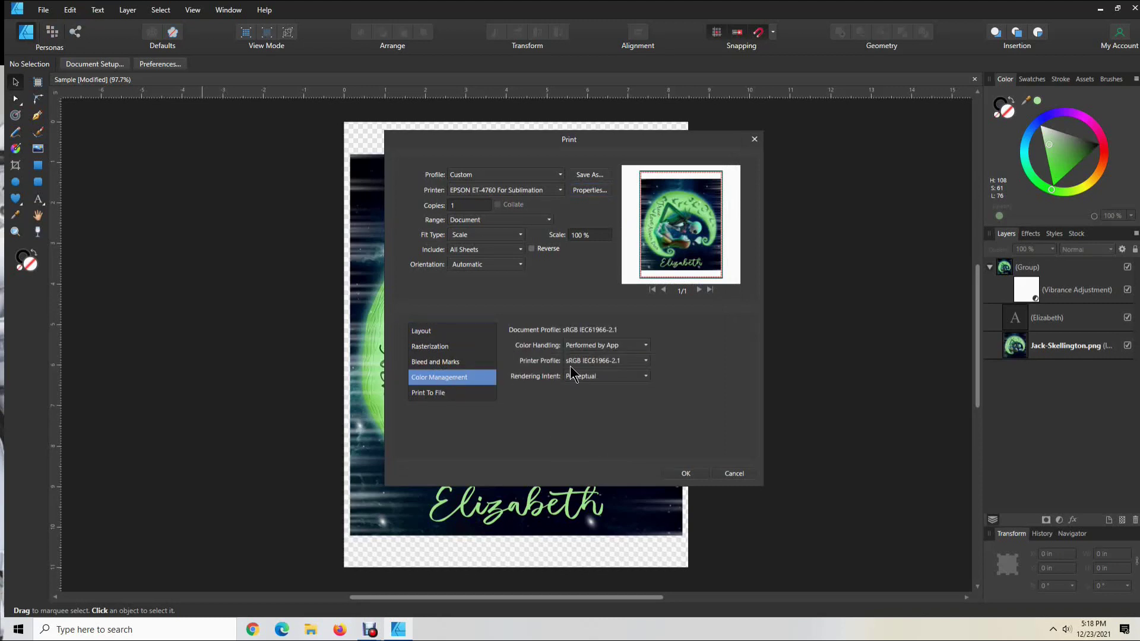
{"action": "left_click", "coordinate": [641, 346]}
{"action": "left_click", "coordinate": [619, 375]}
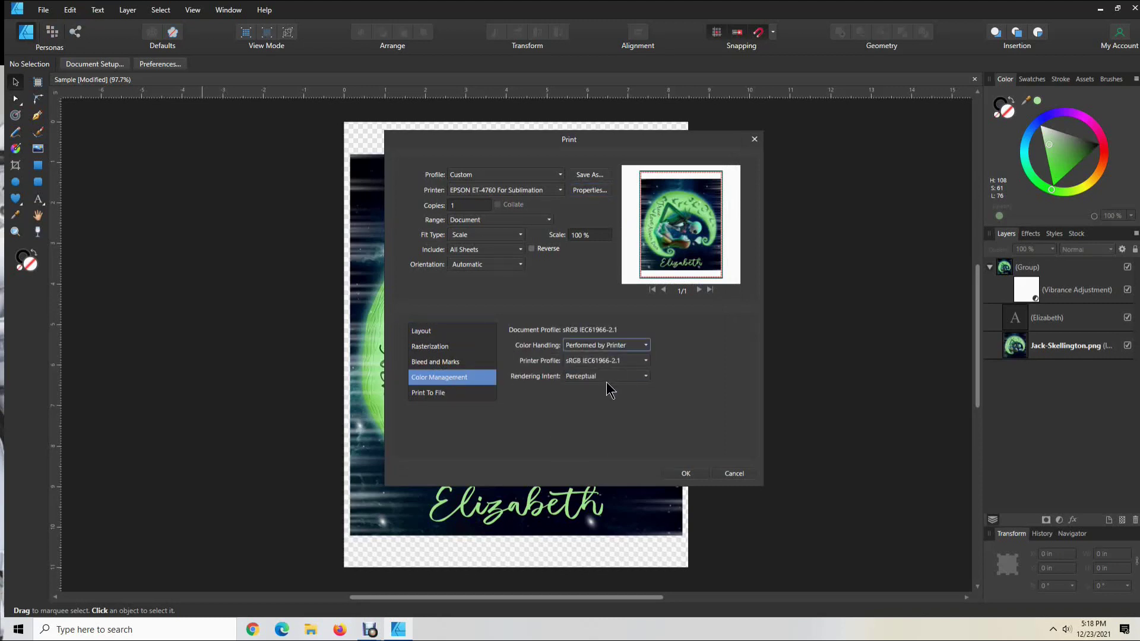
{"action": "left_click", "coordinate": [606, 378]}
{"action": "left_click", "coordinate": [602, 418]}
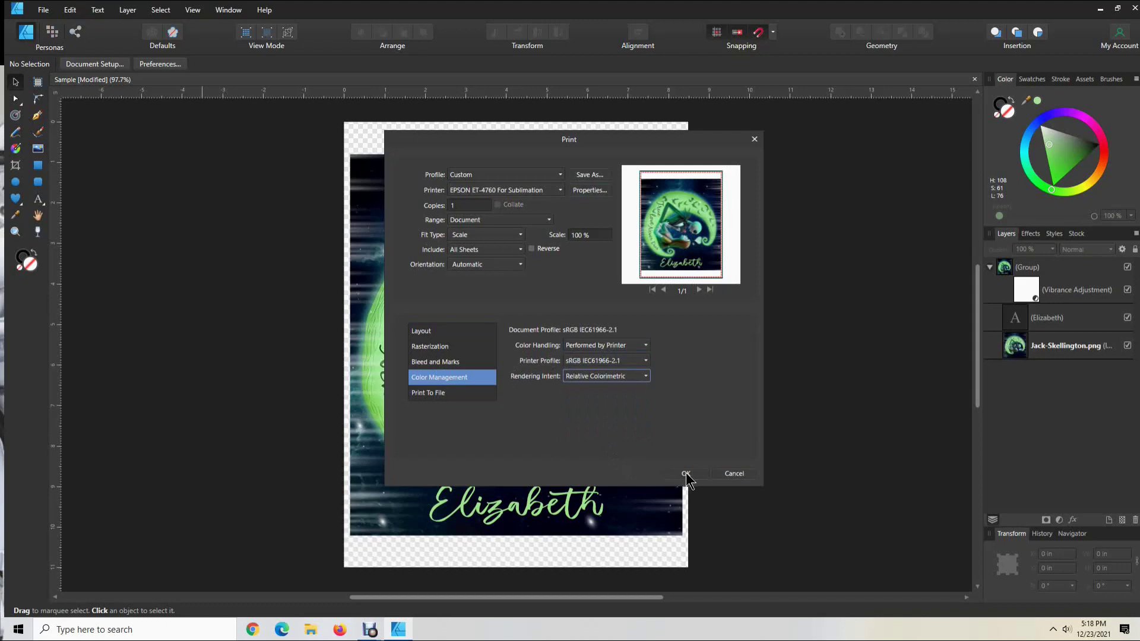
{"action": "left_click", "coordinate": [734, 474]}
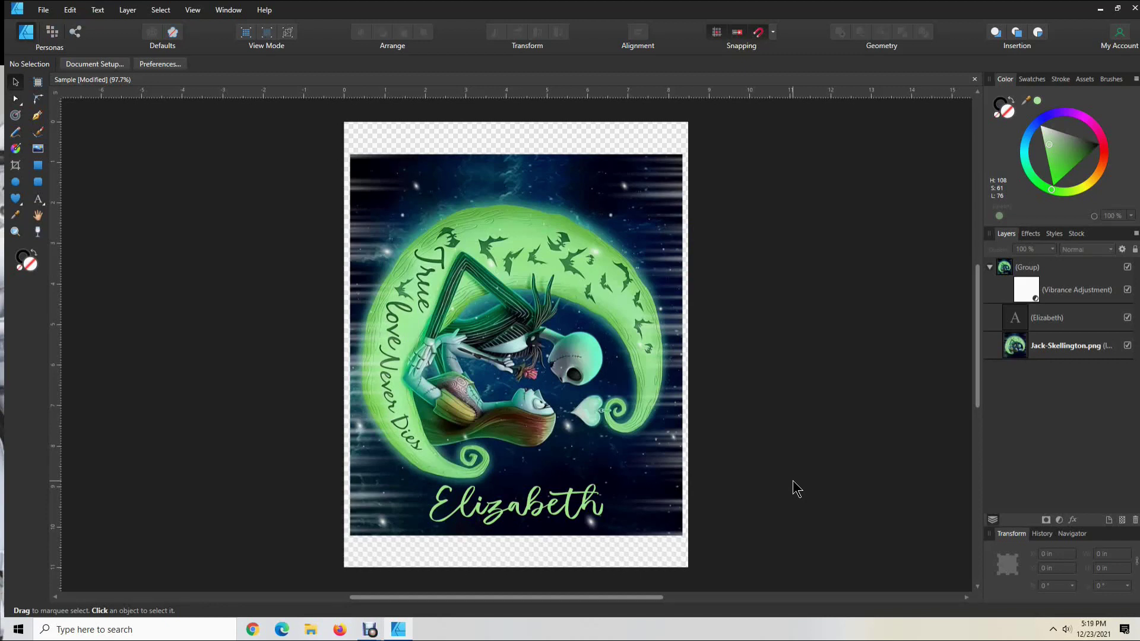
Delete the grouped Elizabeth design and change the page to landscape, 11 × 8.5 in
{"action": "left_click", "coordinate": [568, 324]}
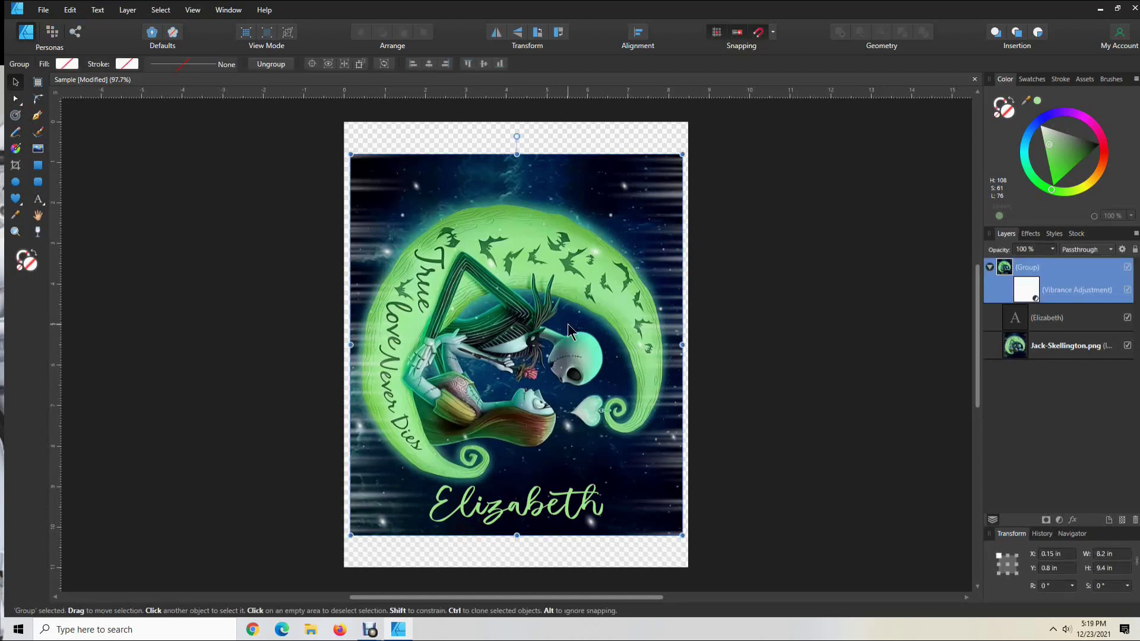
{"action": "key", "text": "Delete"}
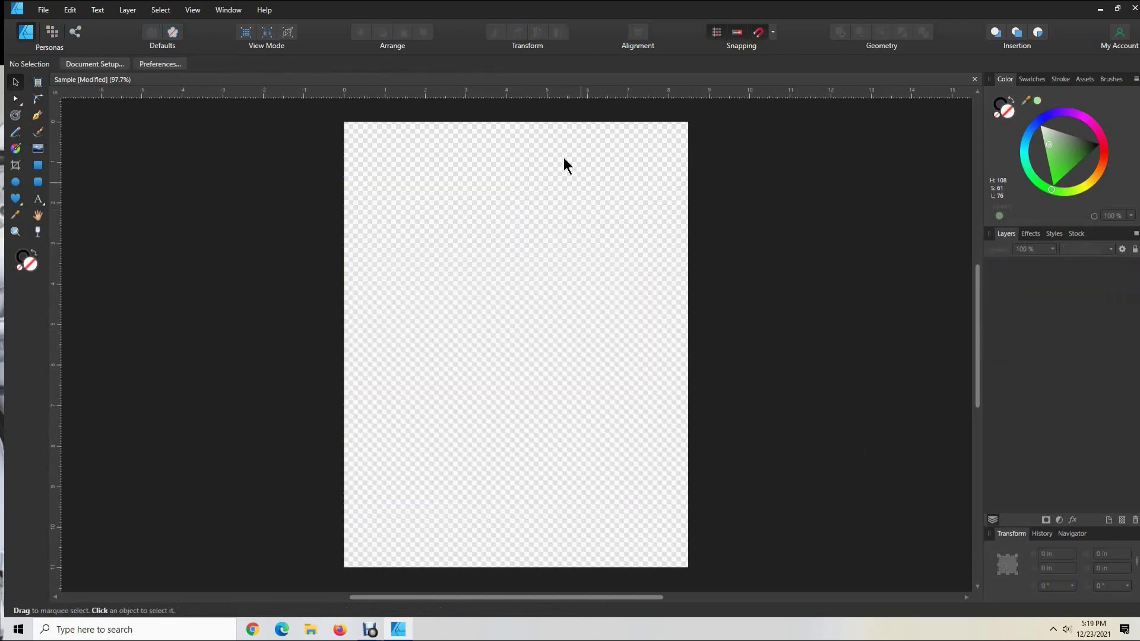
{"action": "left_click", "coordinate": [81, 64]}
{"action": "left_click", "coordinate": [592, 325]}
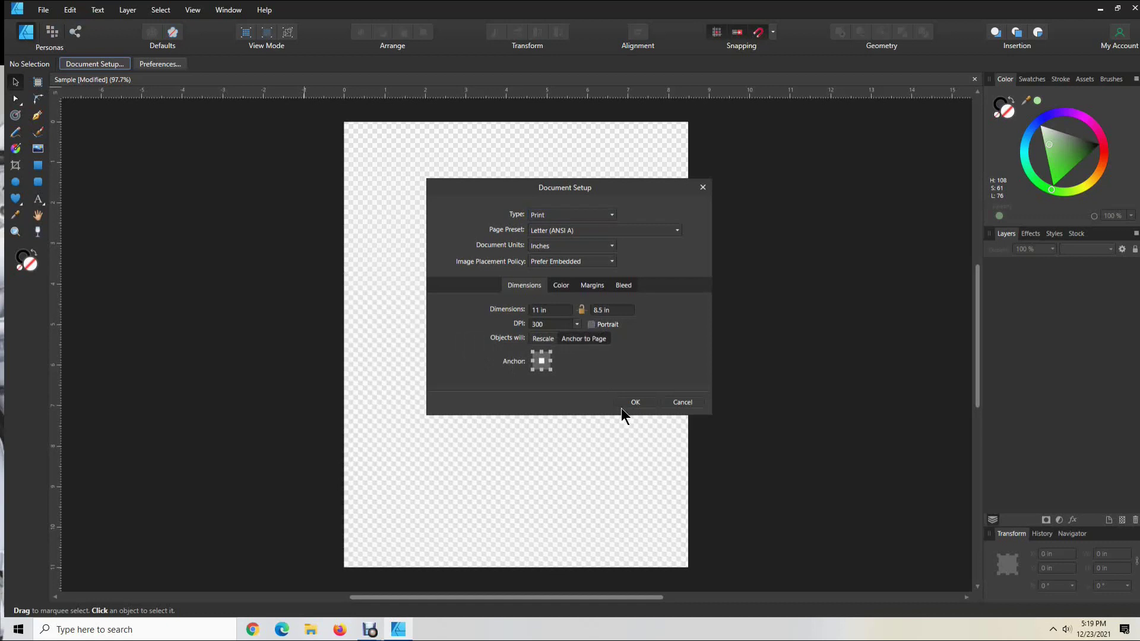
{"action": "left_click", "coordinate": [635, 404]}
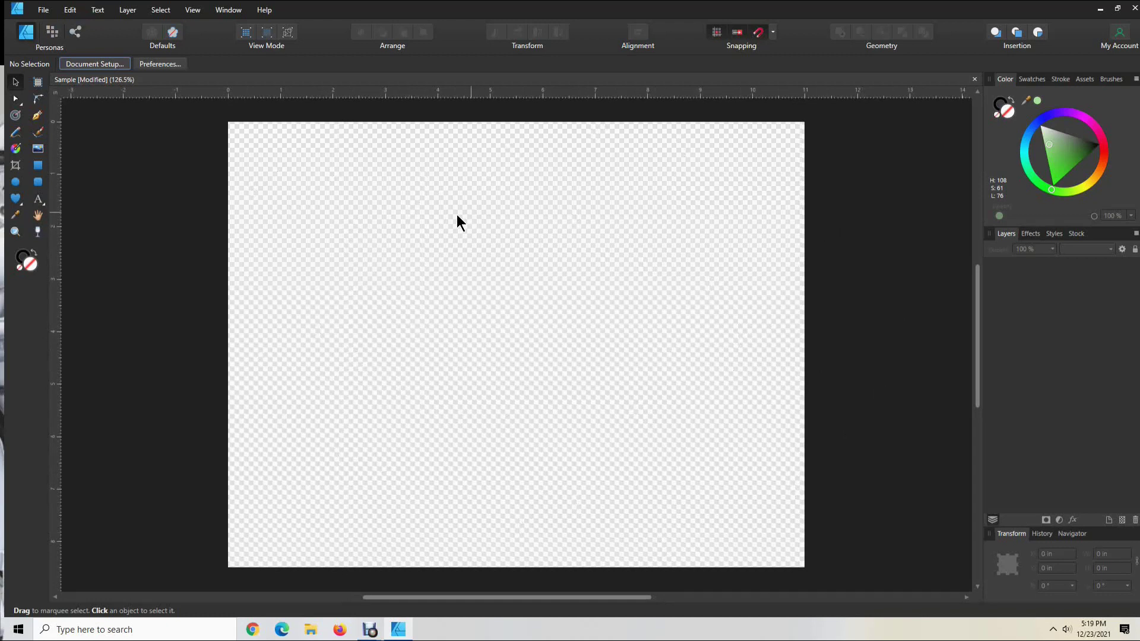
{"action": "left_click", "coordinate": [34, 148]}
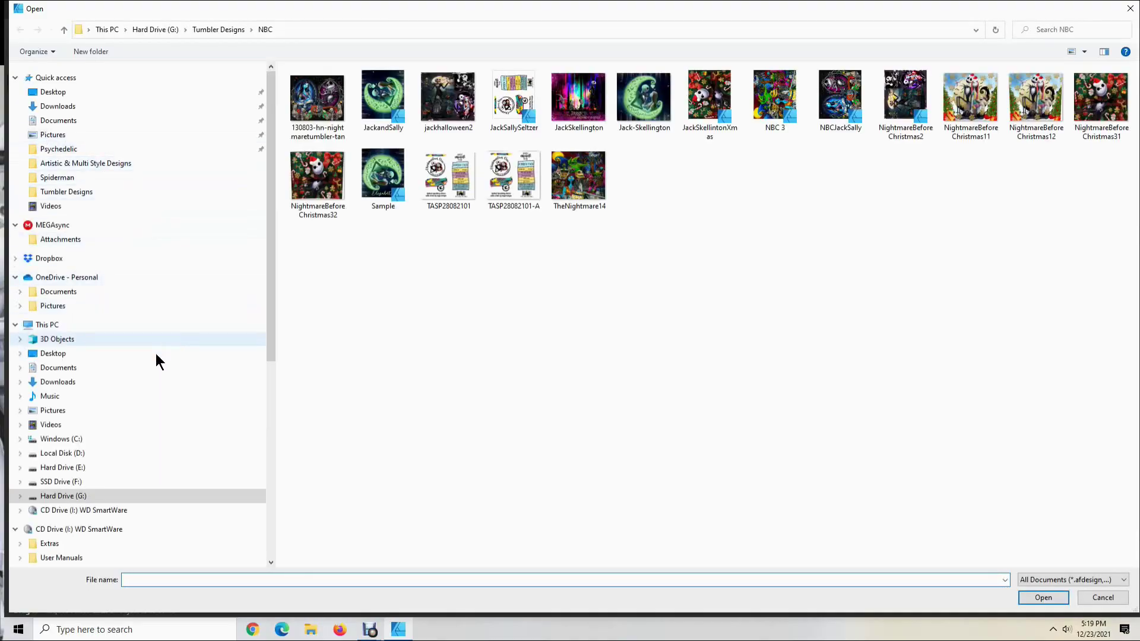
Browse to Tumbler Designs > Zodiac Tumblers and open libra-03 for placing
{"action": "scroll", "coordinate": [64, 498], "scroll_direction": "down", "scroll_amount": 8}
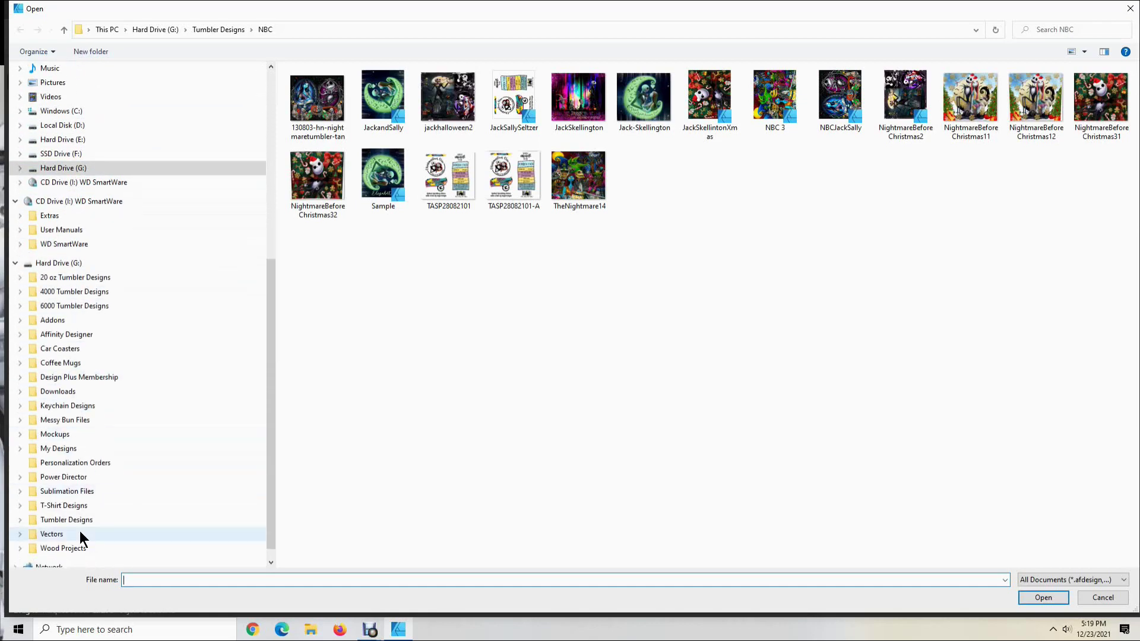
{"action": "left_click", "coordinate": [76, 520]}
{"action": "scroll", "coordinate": [770, 391], "scroll_direction": "down", "scroll_amount": 10}
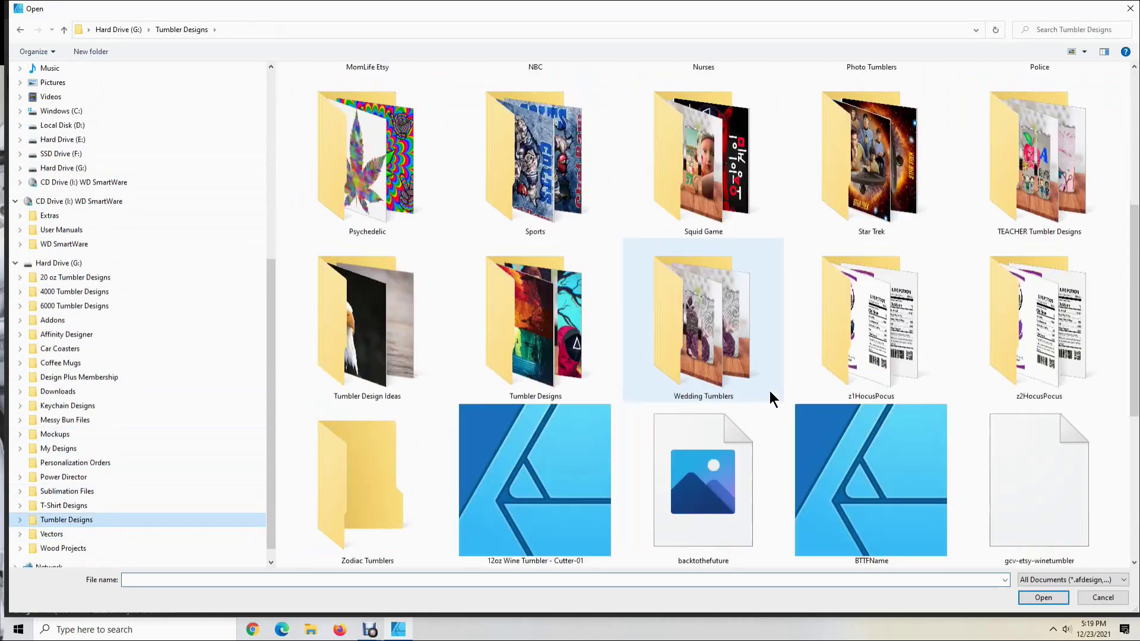
{"action": "scroll", "coordinate": [782, 410], "scroll_direction": "up", "scroll_amount": 5}
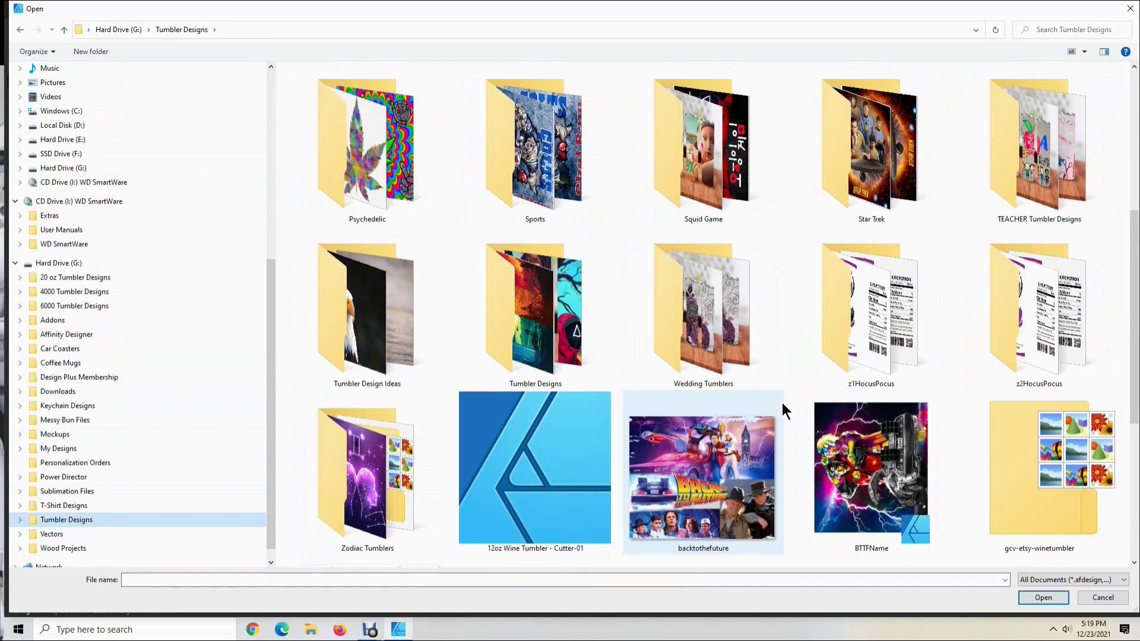
{"action": "left_click", "coordinate": [356, 492]}
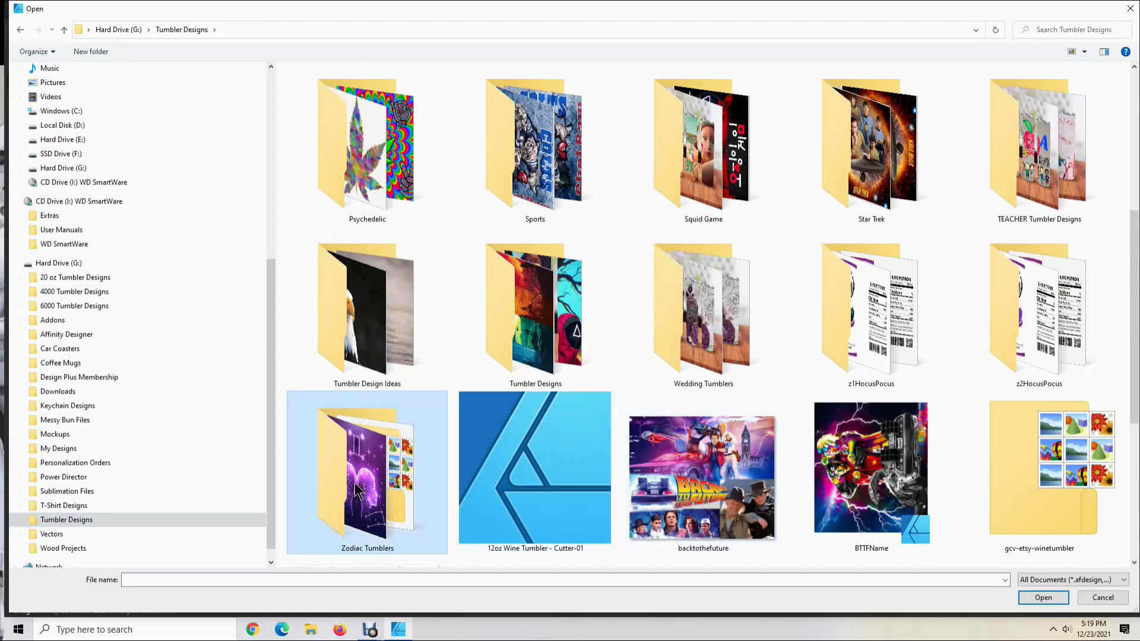
{"action": "double_click", "coordinate": [360, 490]}
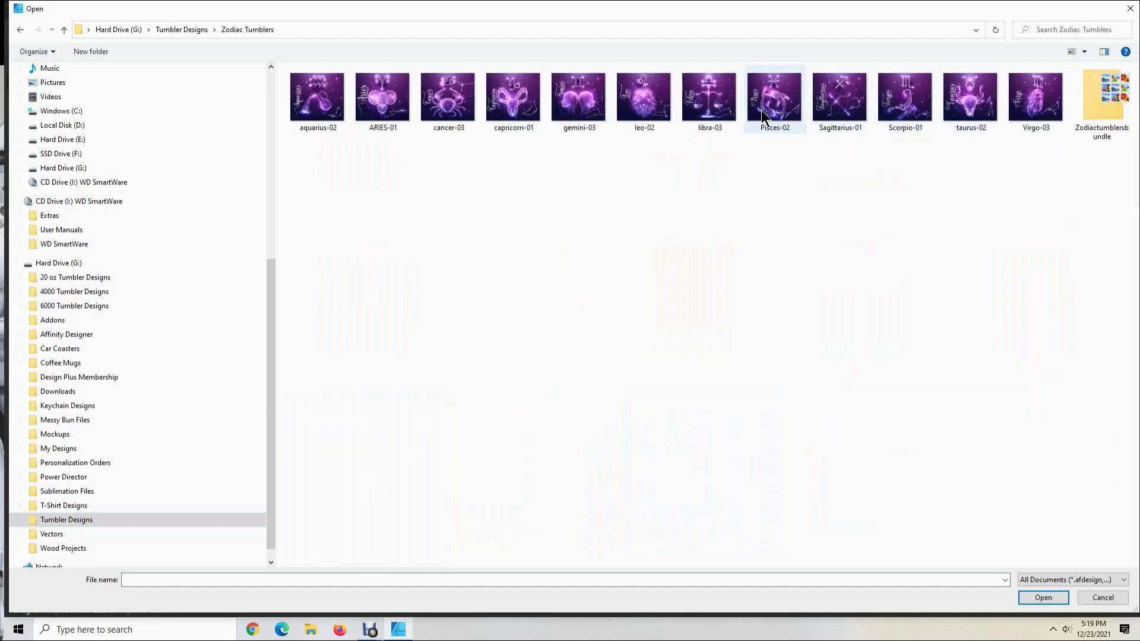
{"action": "left_click", "coordinate": [701, 107]}
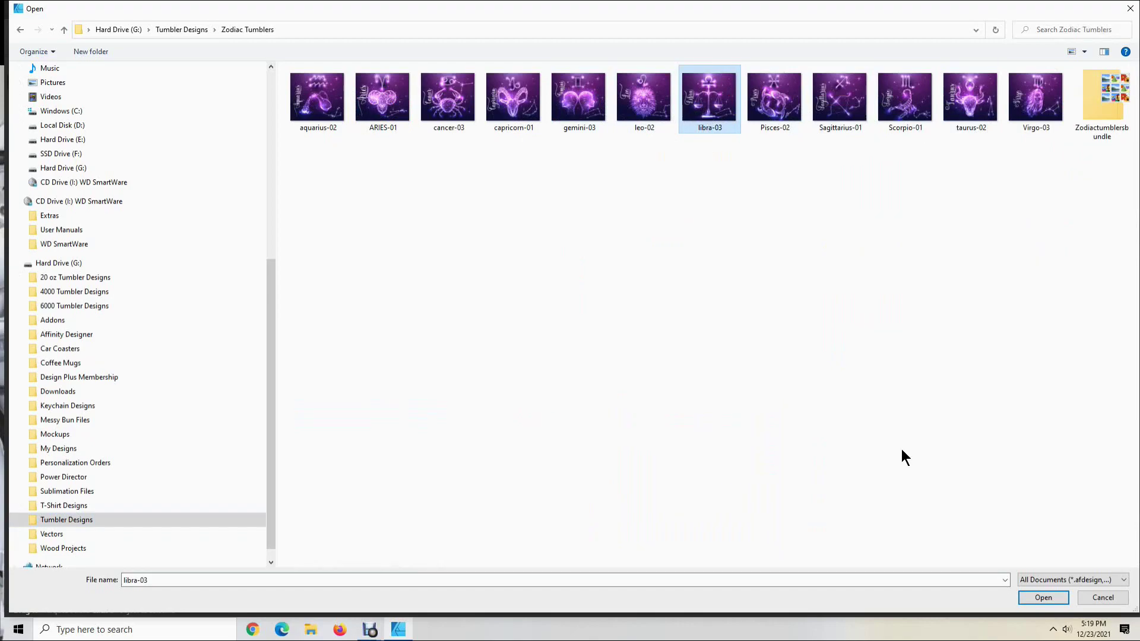
{"action": "left_click", "coordinate": [1030, 599]}
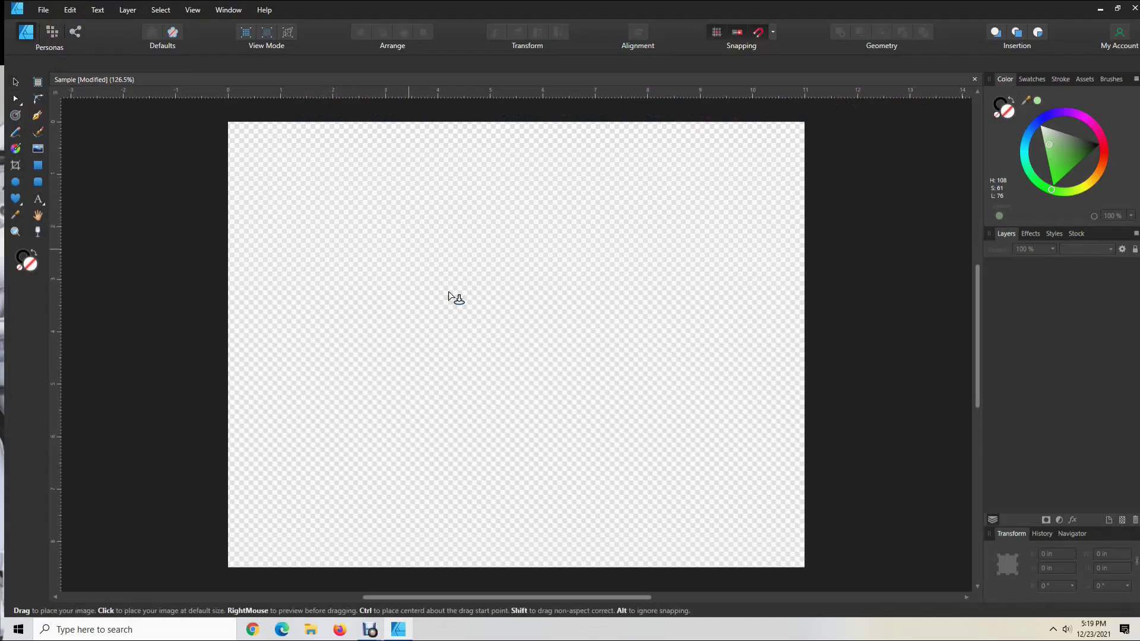
Place the libra-03 image, centre it, and set its width to 9.4 in (8.2 in tall)
{"action": "left_click", "coordinate": [478, 311]}
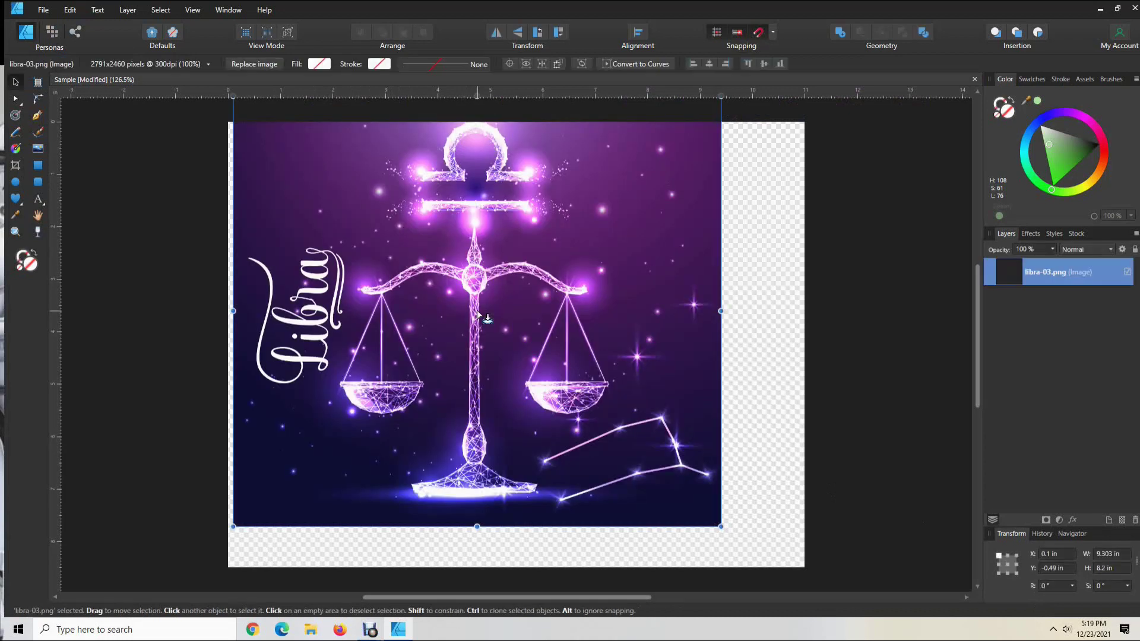
{"action": "left_click_drag", "start_coordinate": [478, 315], "coordinate": [518, 352]}
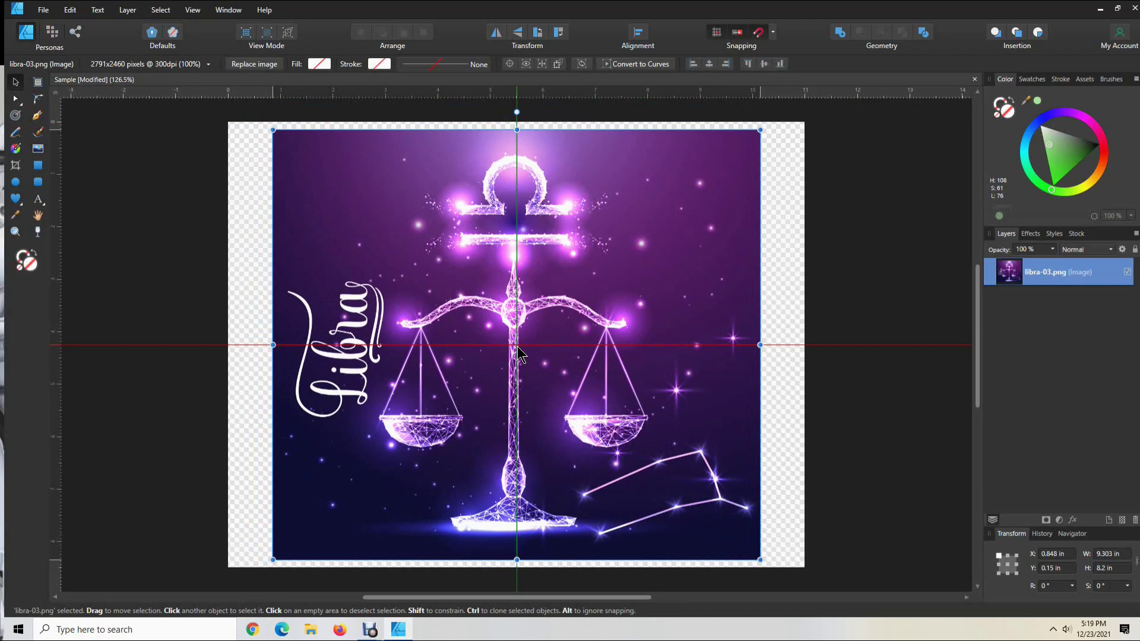
{"action": "left_click_drag", "start_coordinate": [519, 355], "coordinate": [519, 355]}
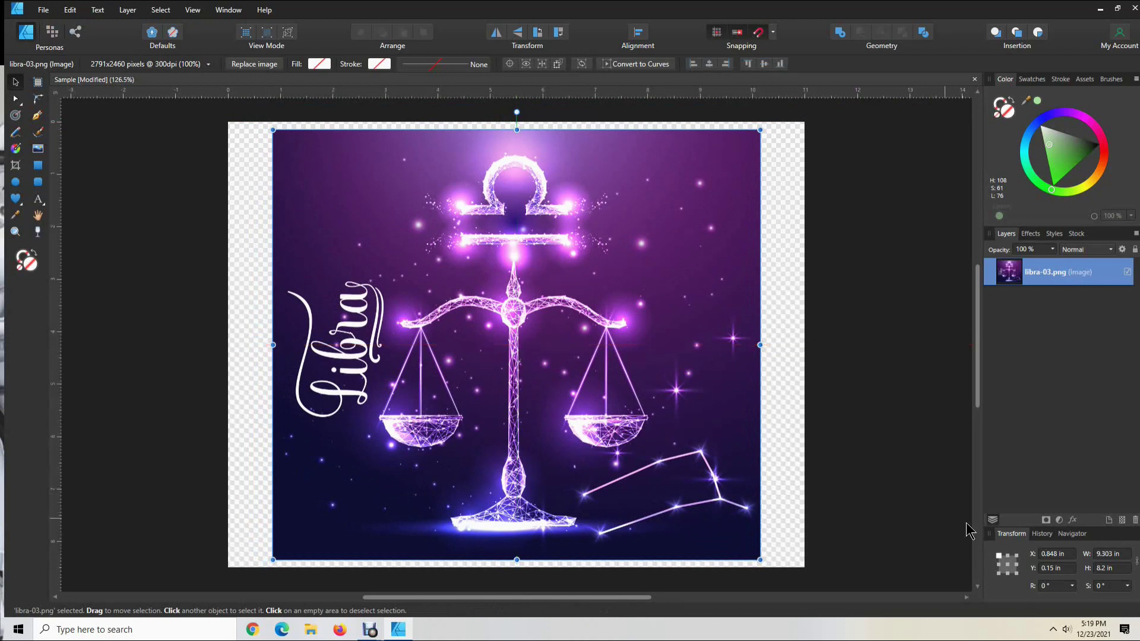
{"action": "left_click", "coordinate": [1109, 562]}
{"action": "type", "text": "9.4"}
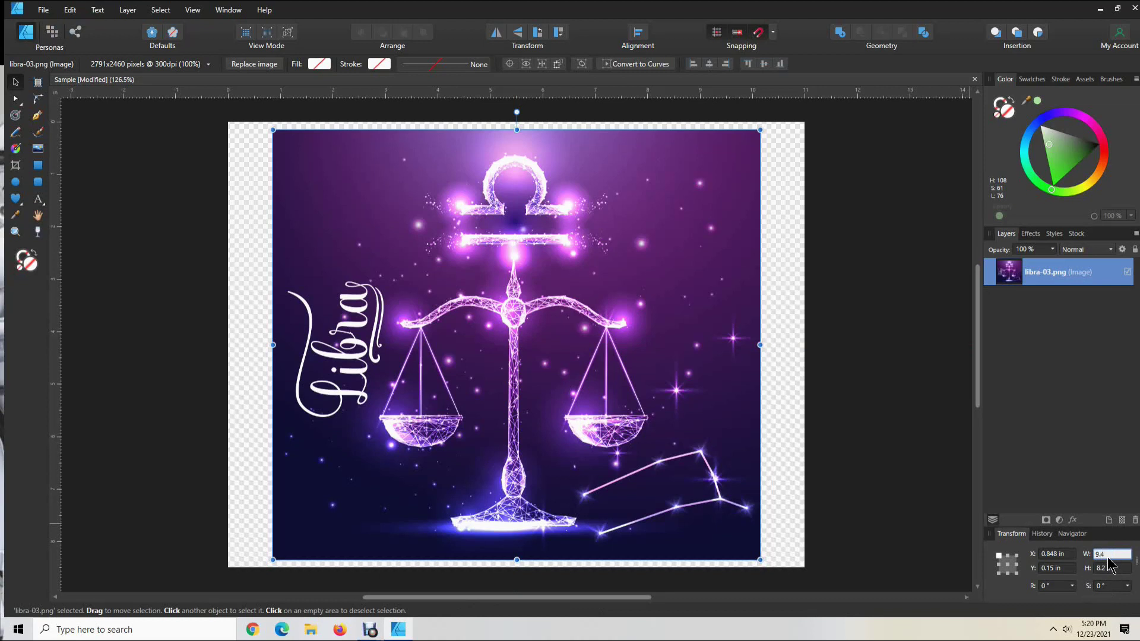
{"action": "left_click", "coordinate": [903, 530]}
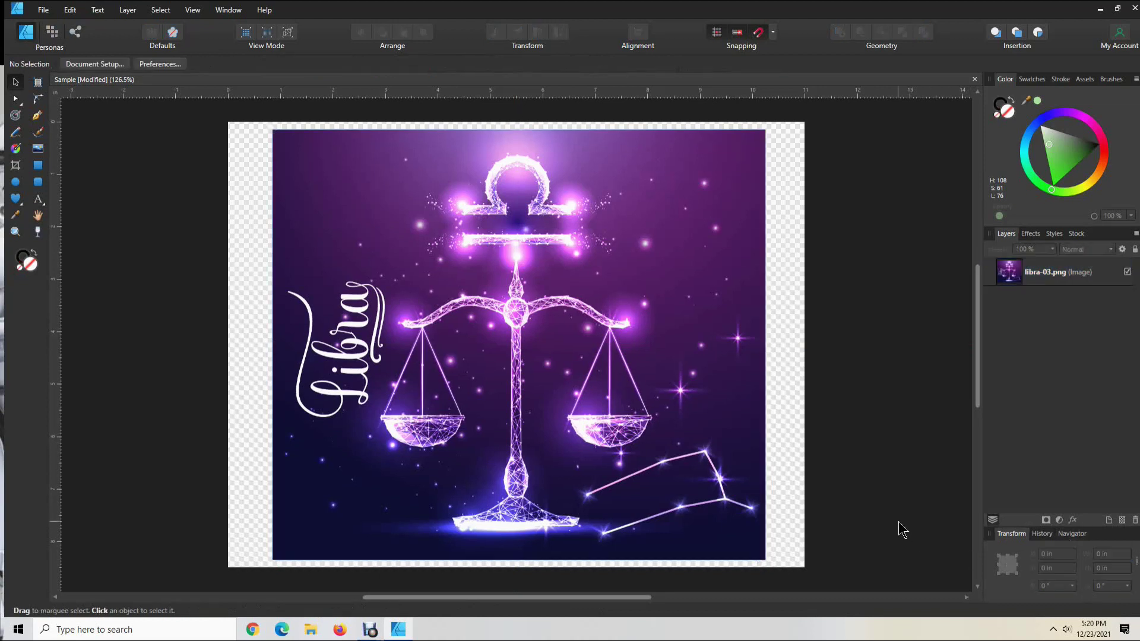
{"action": "left_click", "coordinate": [621, 408]}
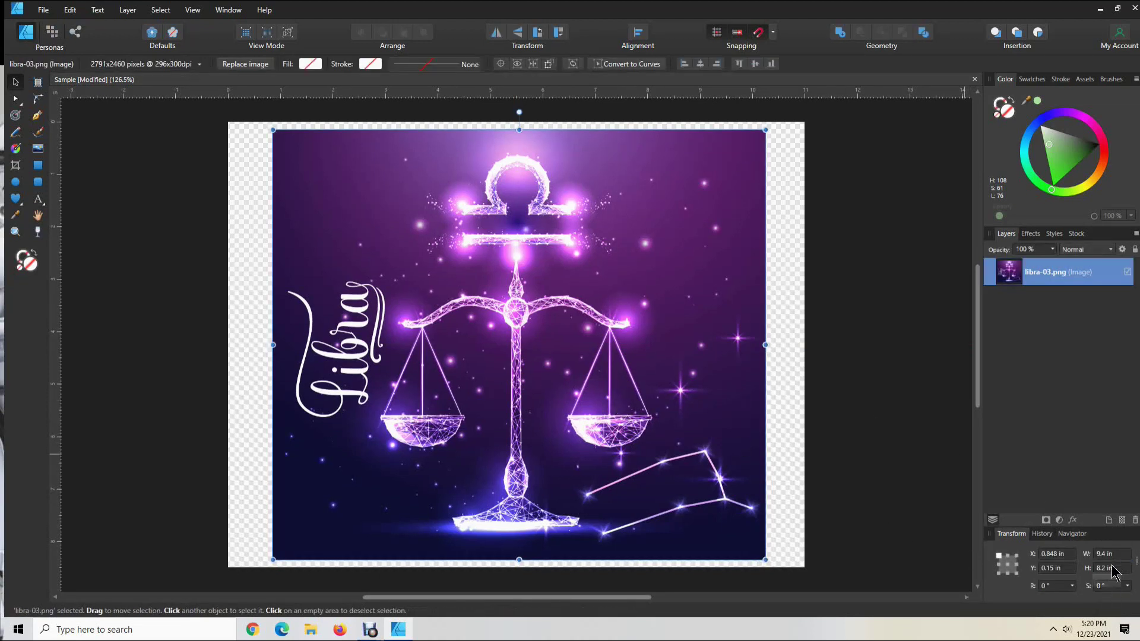
{"action": "left_click", "coordinate": [837, 373]}
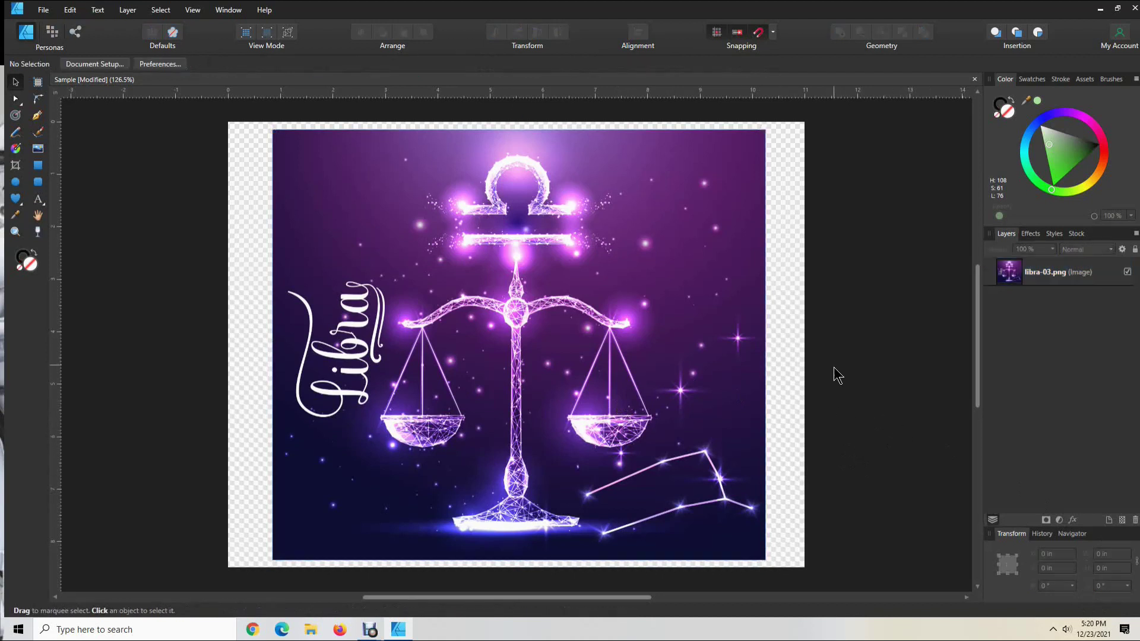
{"action": "left_click", "coordinate": [578, 338]}
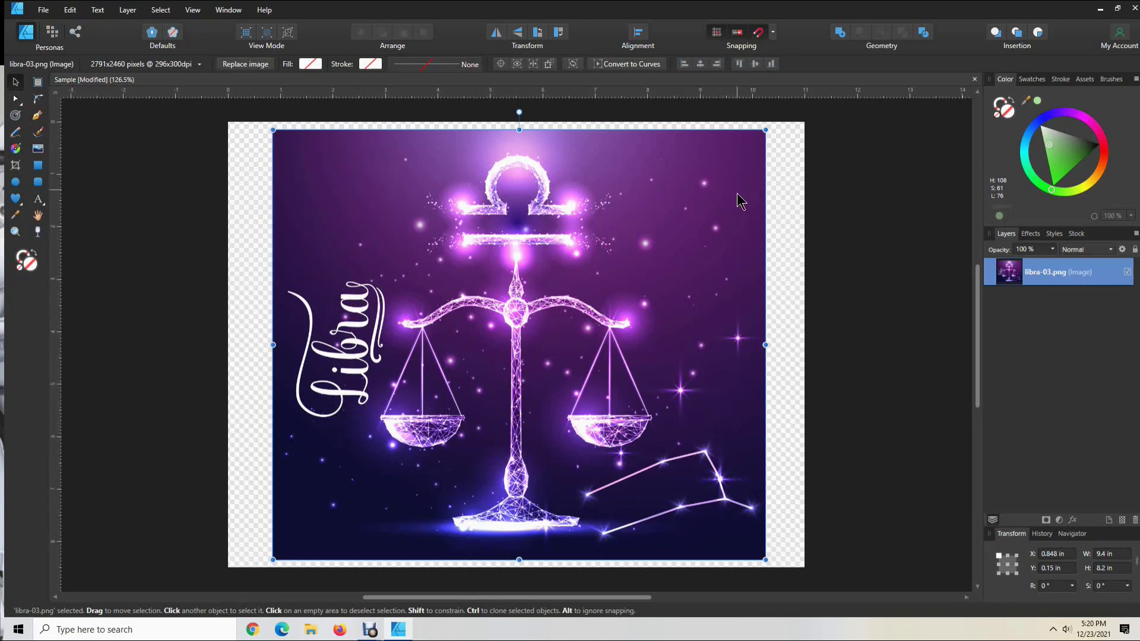
Switch the page back to portrait orientation in Document Setup
{"action": "left_click", "coordinate": [241, 147]}
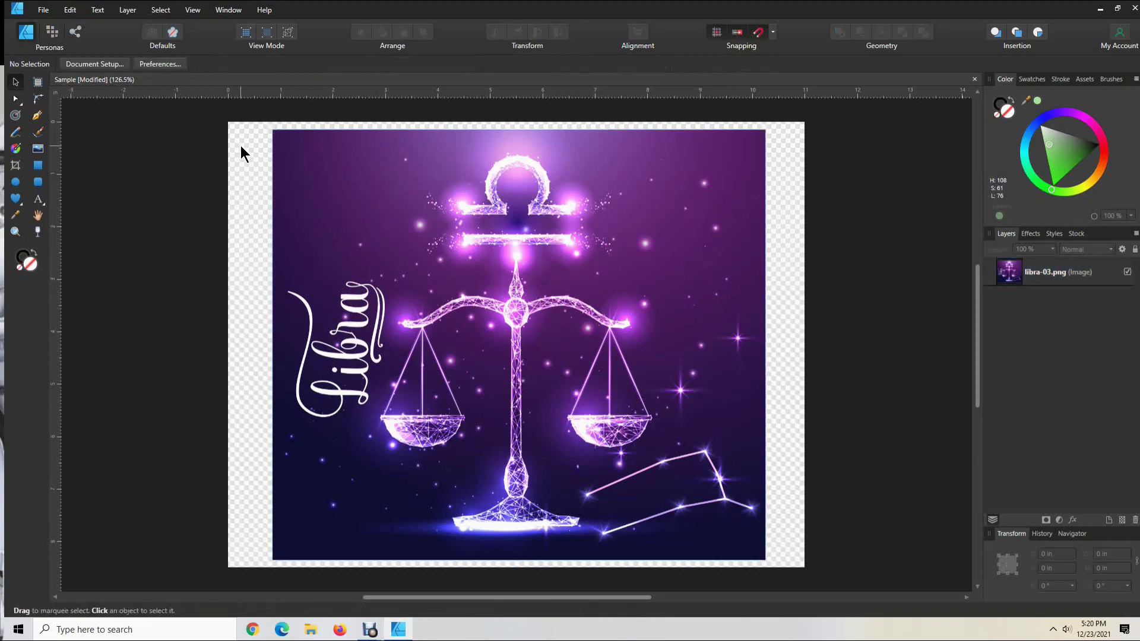
{"action": "left_click", "coordinate": [102, 65]}
{"action": "left_click", "coordinate": [592, 324]}
{"action": "left_click", "coordinate": [642, 403]}
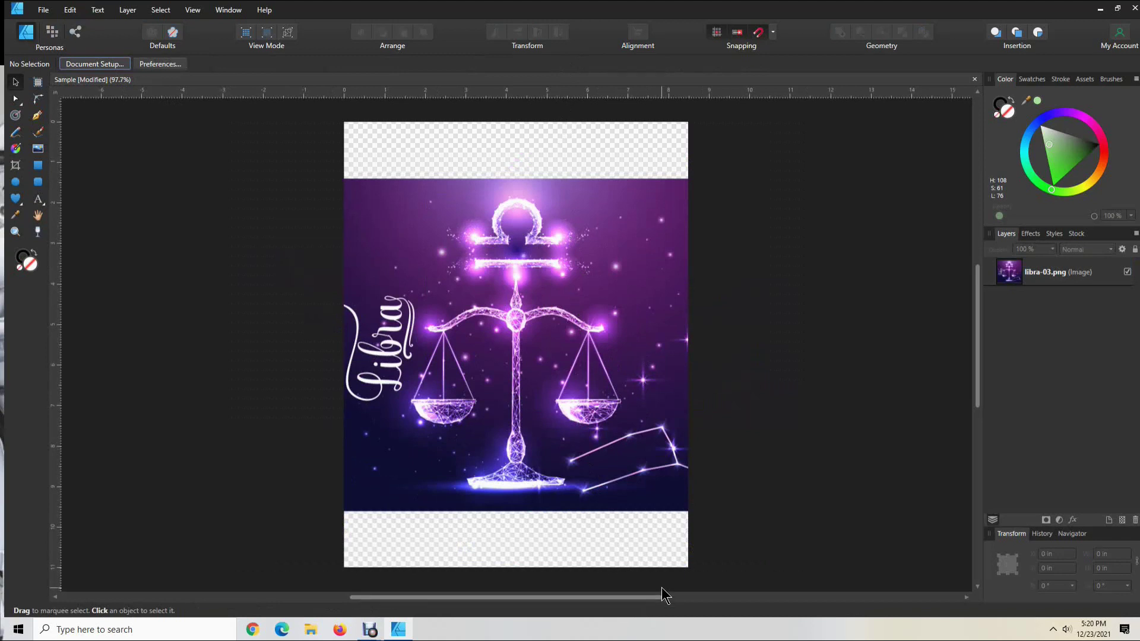
Rotate the Libra image a quarter turn so it stands upright
{"action": "left_click", "coordinate": [544, 370]}
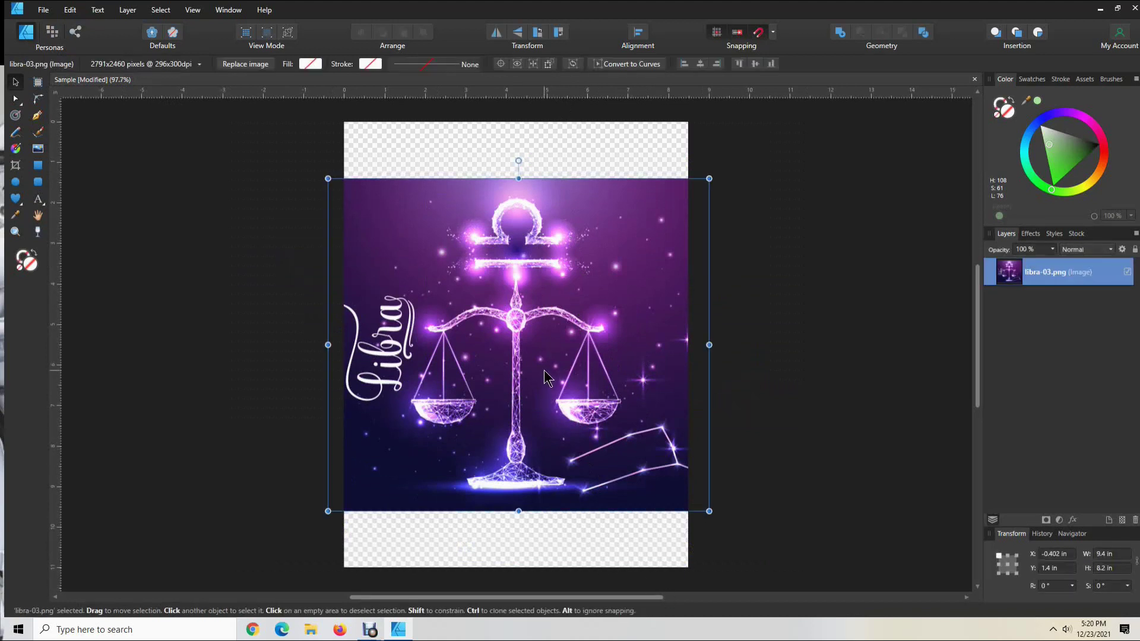
{"action": "left_click", "coordinate": [560, 32]}
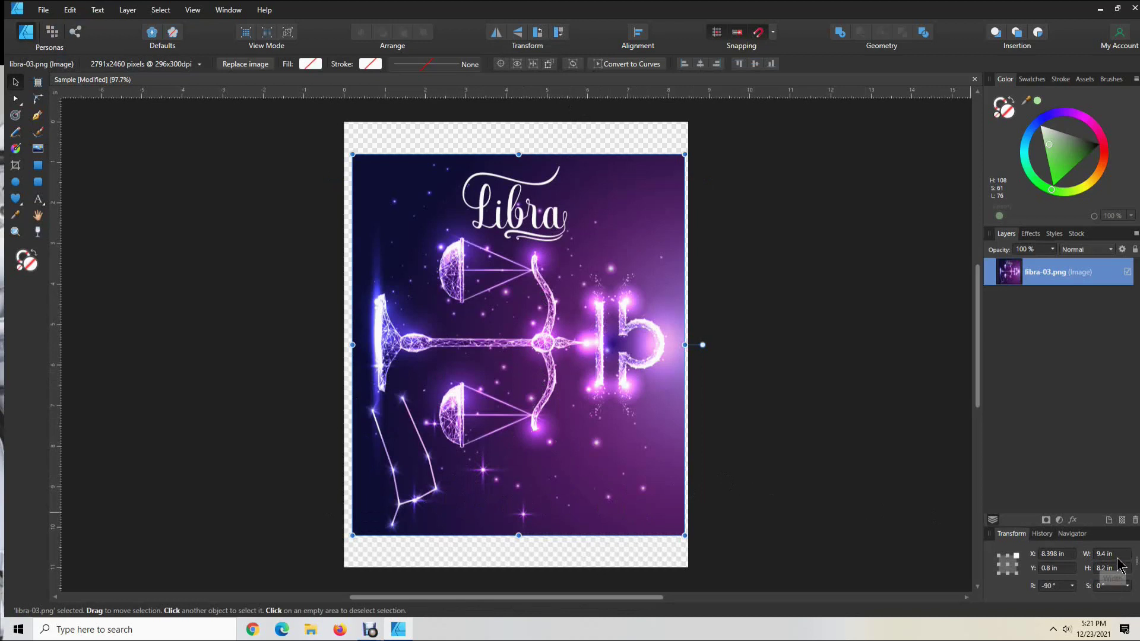
{"action": "left_click", "coordinate": [859, 514]}
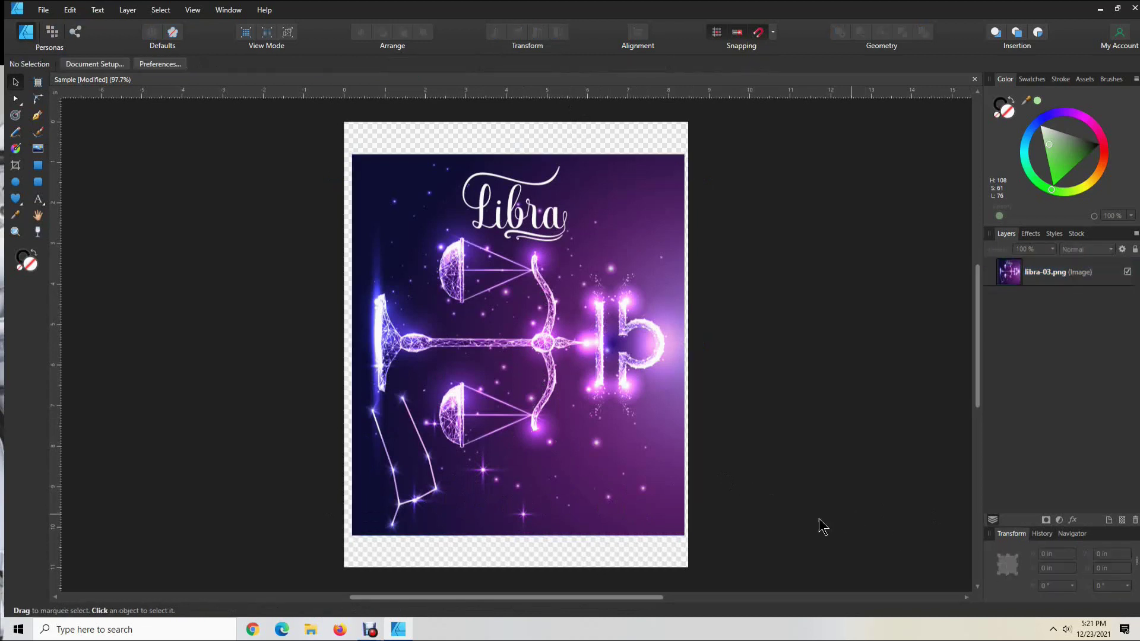
{"action": "left_click", "coordinate": [589, 511]}
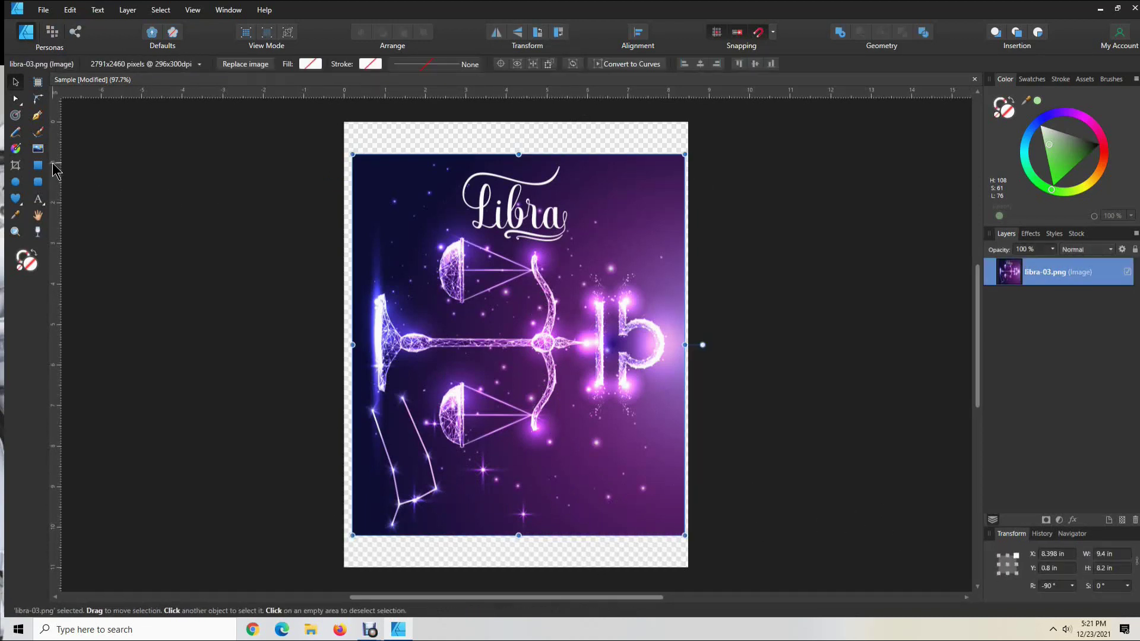
{"action": "left_click", "coordinate": [38, 202]}
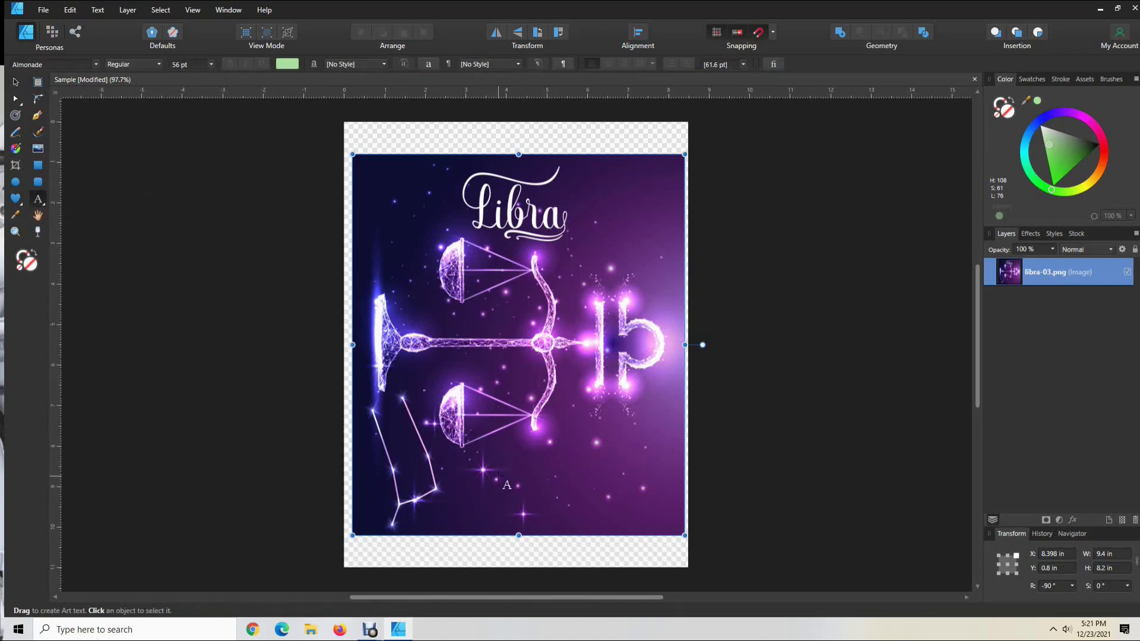
Type the name 'Tracy' as artistic text near the image bottom and enlarge it to about 75.8 pt
{"action": "left_click_drag", "start_coordinate": [499, 475], "coordinate": [498, 495]}
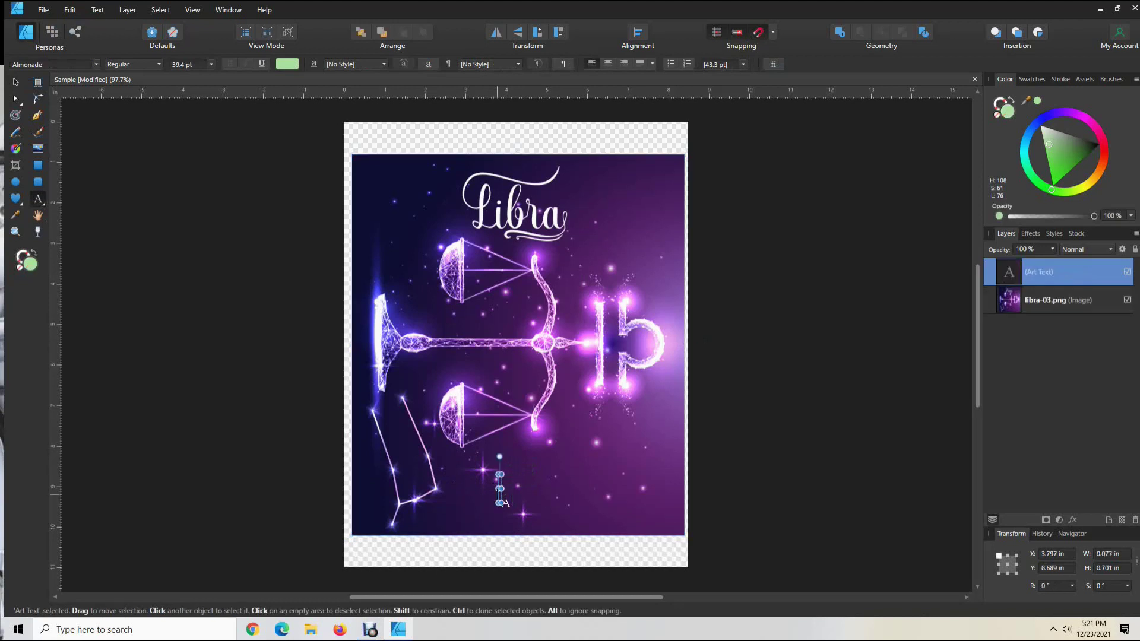
{"action": "type", "text": "Tracy"}
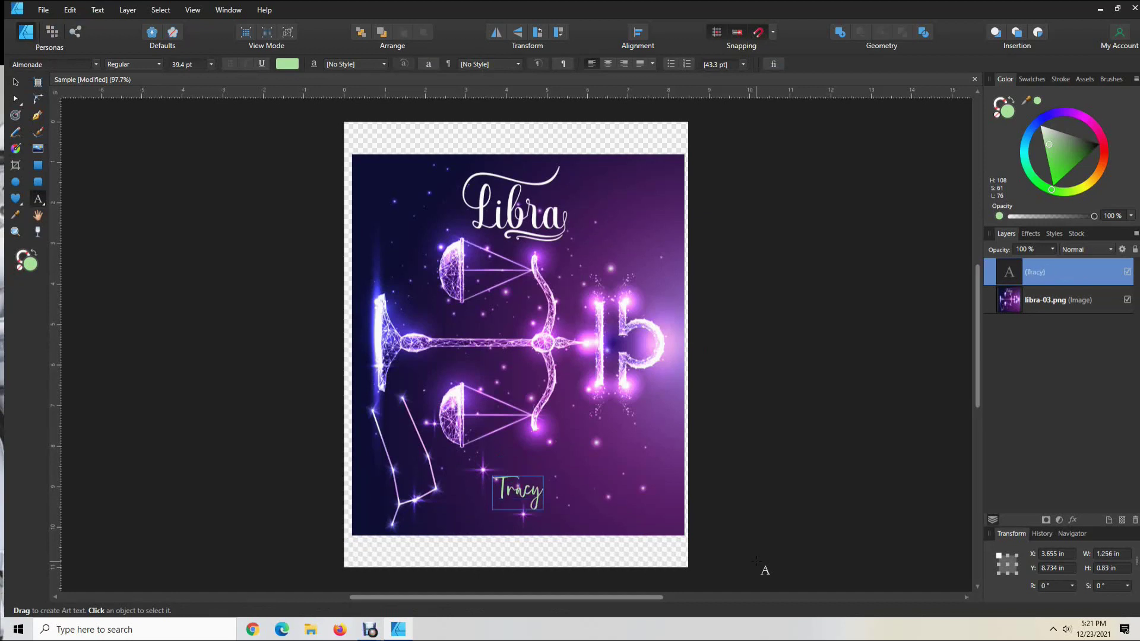
{"action": "key", "text": "Escape"}
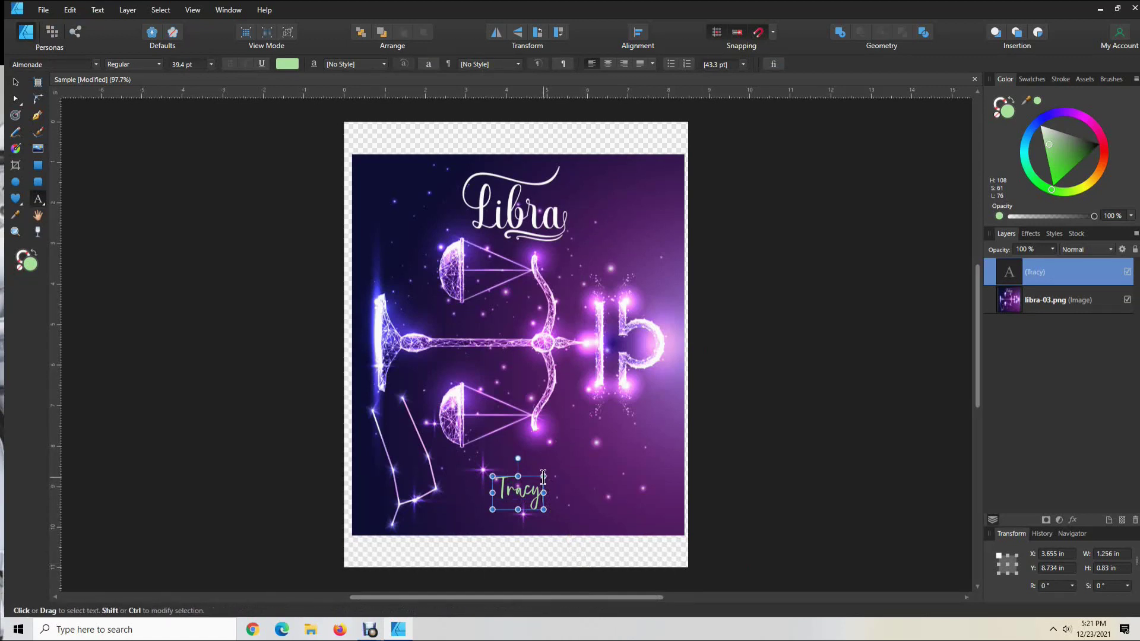
{"action": "left_click_drag", "start_coordinate": [543, 476], "coordinate": [591, 445]}
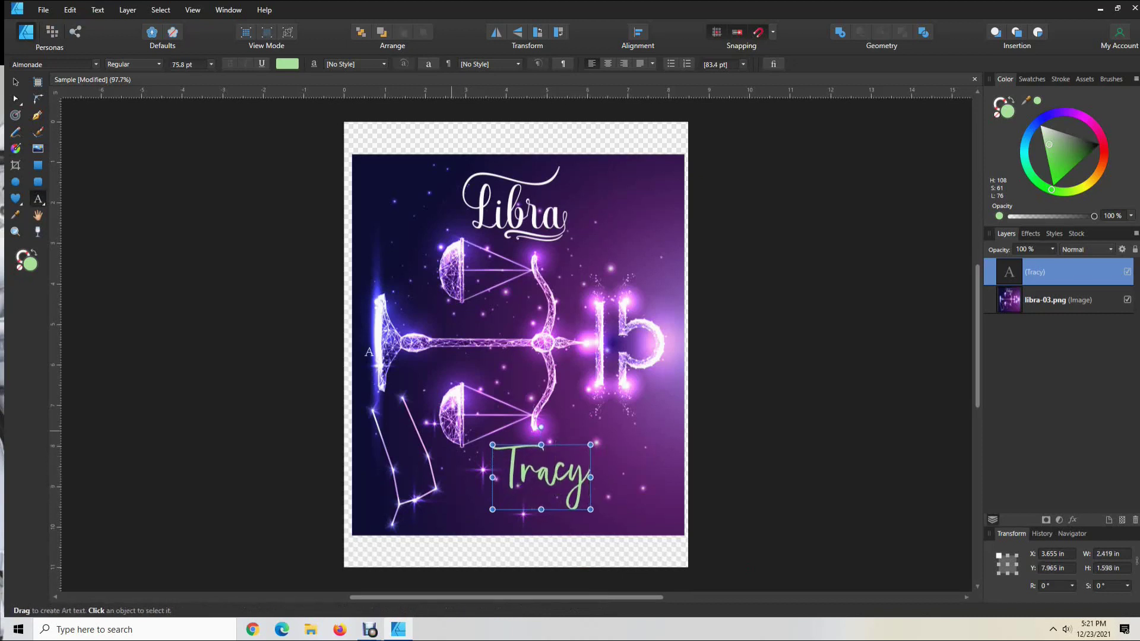
Move and widen the Tracy text, centring it horizontally near the bottom
{"action": "left_click", "coordinate": [16, 86]}
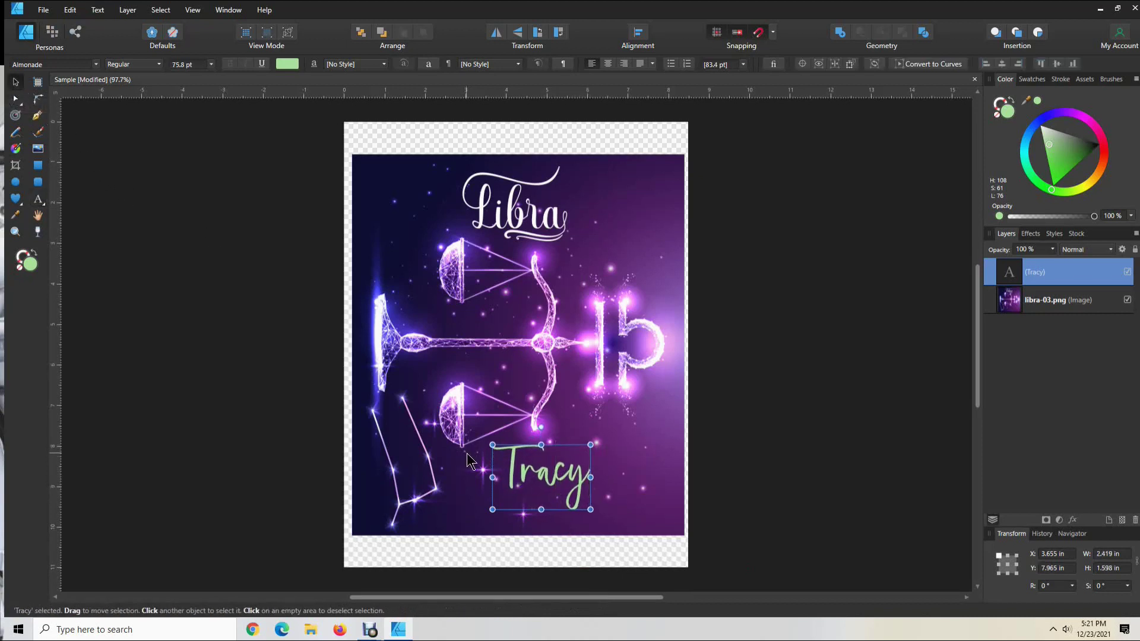
{"action": "mouse_move", "coordinate": [552, 476]}
{"action": "left_mouse_down"}
{"action": "mouse_move", "coordinate": [598, 503]}
{"action": "mouse_move", "coordinate": [558, 490]}
{"action": "left_mouse_up"}
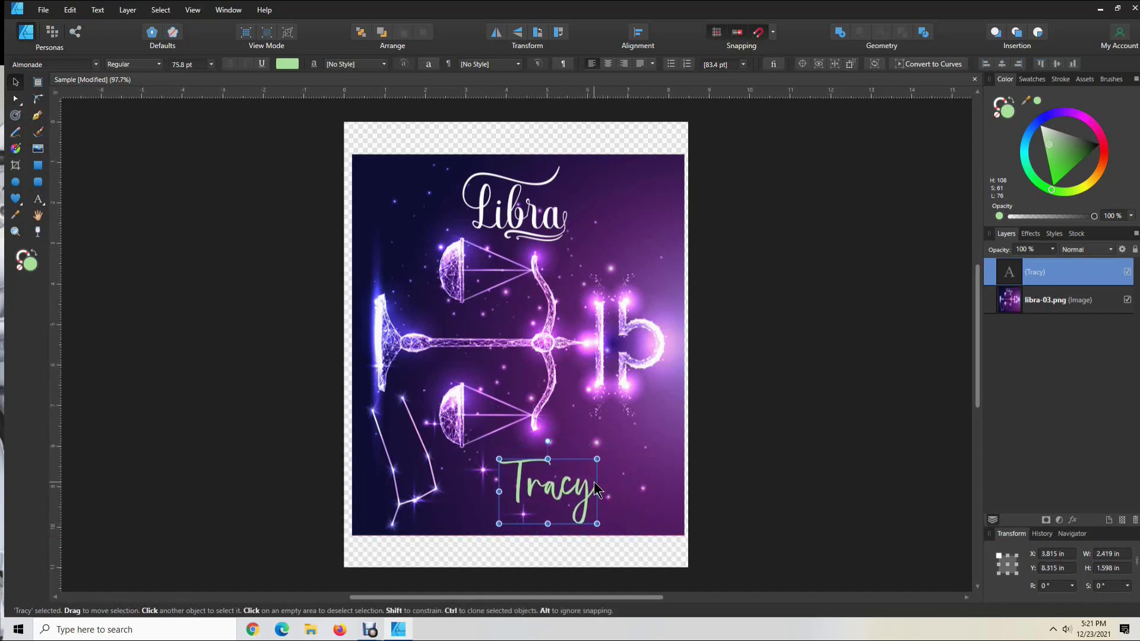
{"action": "left_click_drag", "start_coordinate": [598, 492], "coordinate": [571, 493]}
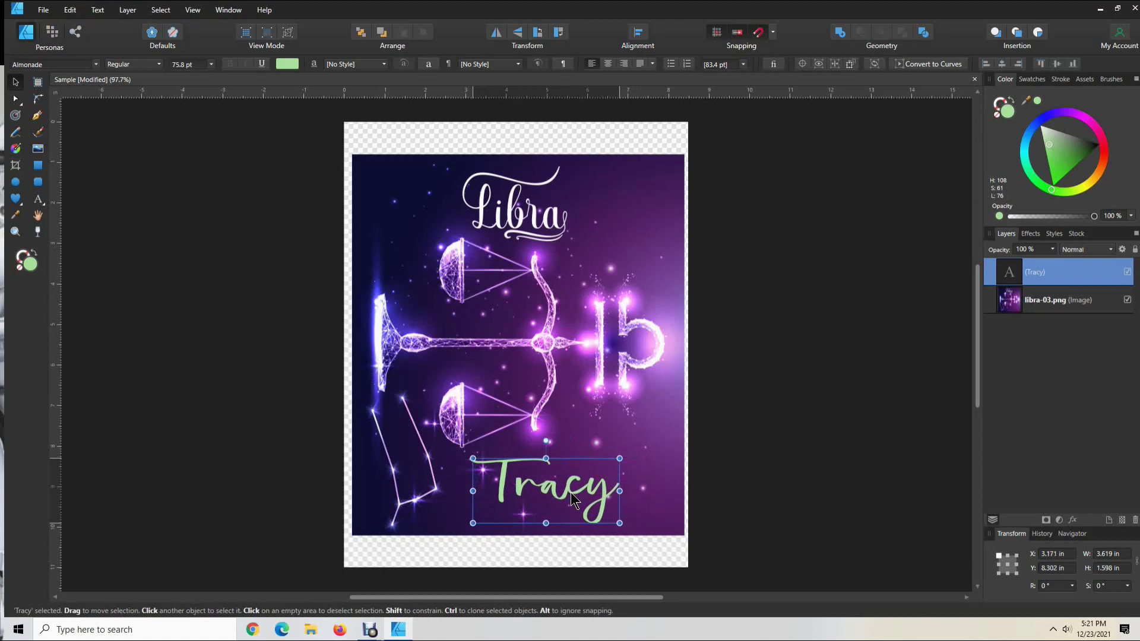
{"action": "left_click_drag", "start_coordinate": [572, 493], "coordinate": [568, 496]}
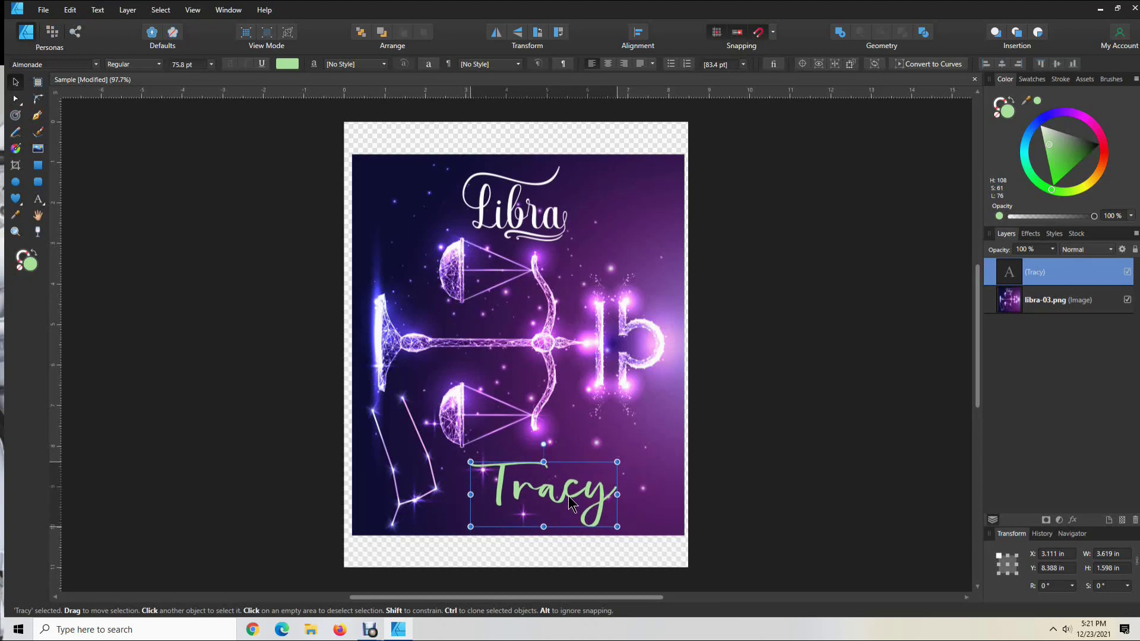
{"action": "left_click_drag", "start_coordinate": [568, 497], "coordinate": [540, 489]}
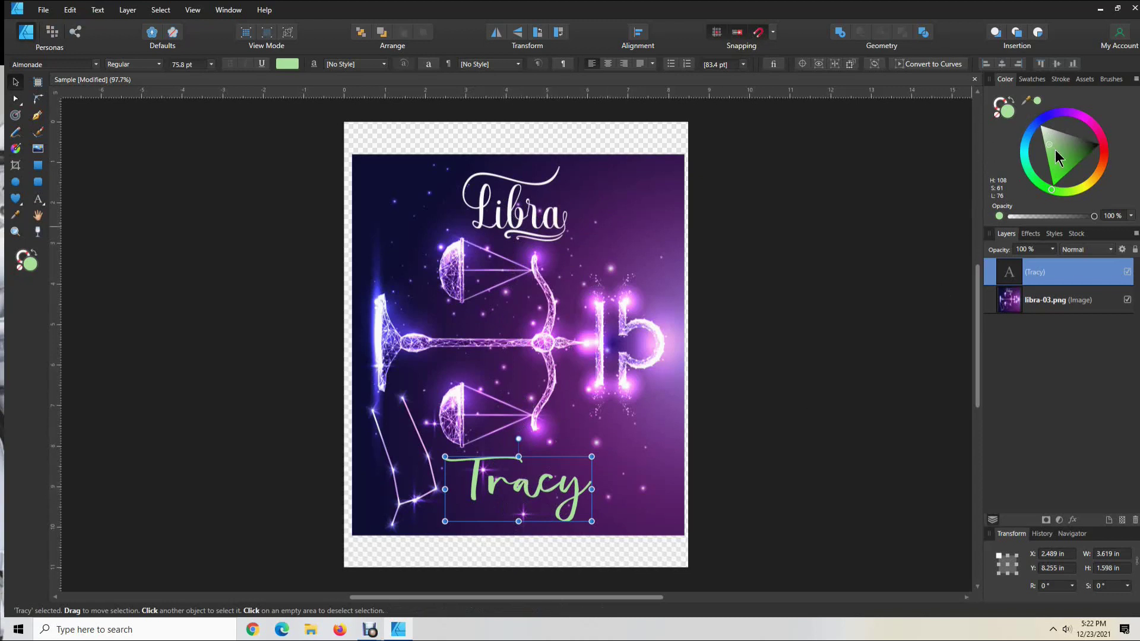
Lighten the Tracy text colour to white and change its font to Agnes
{"action": "left_click_drag", "start_coordinate": [1049, 144], "coordinate": [1040, 122]}
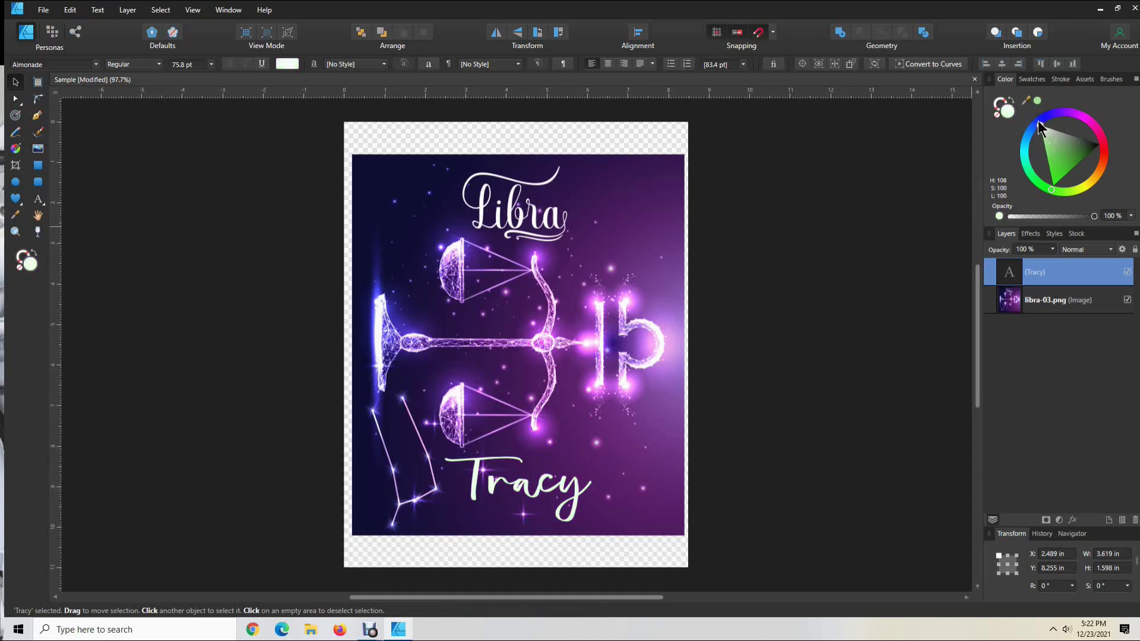
{"action": "left_click", "coordinate": [838, 254]}
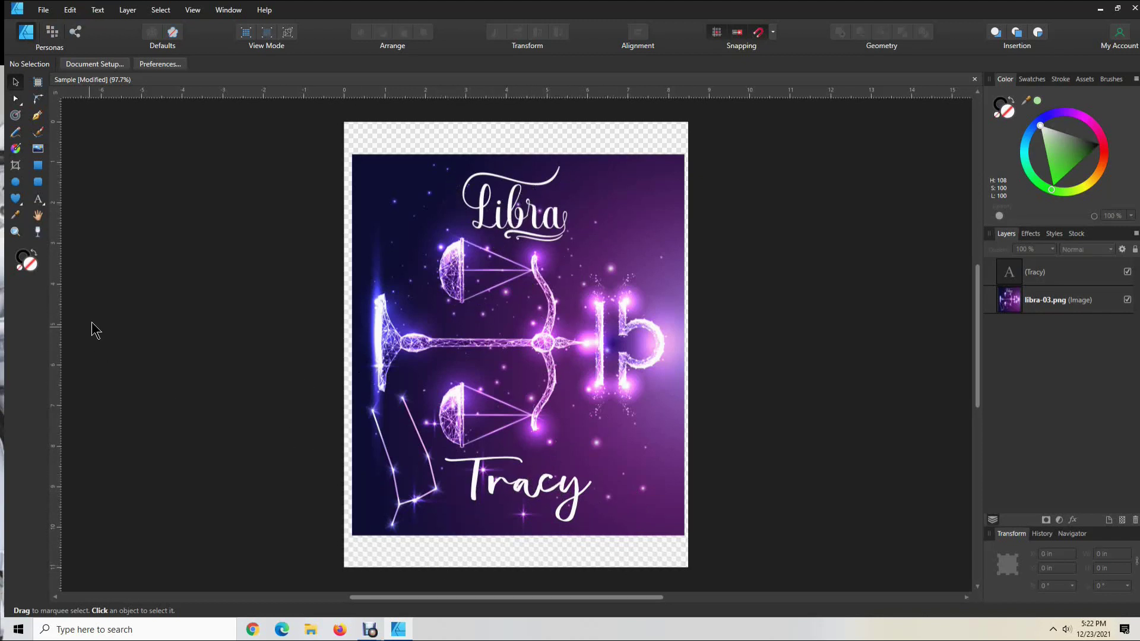
{"action": "left_click", "coordinate": [527, 500]}
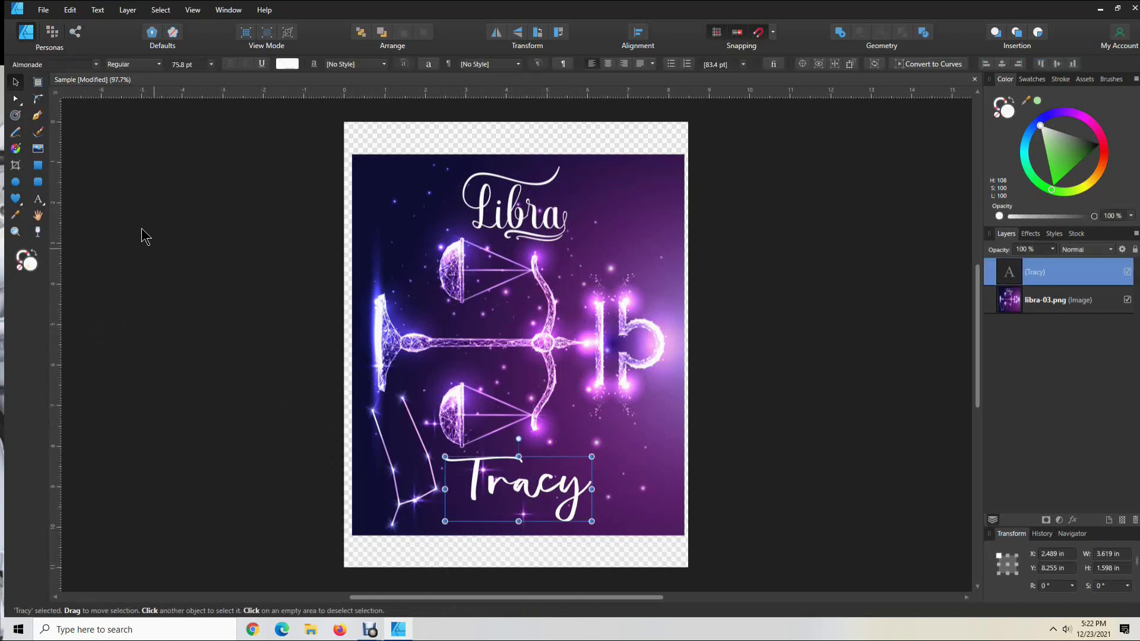
{"action": "left_click", "coordinate": [76, 66]}
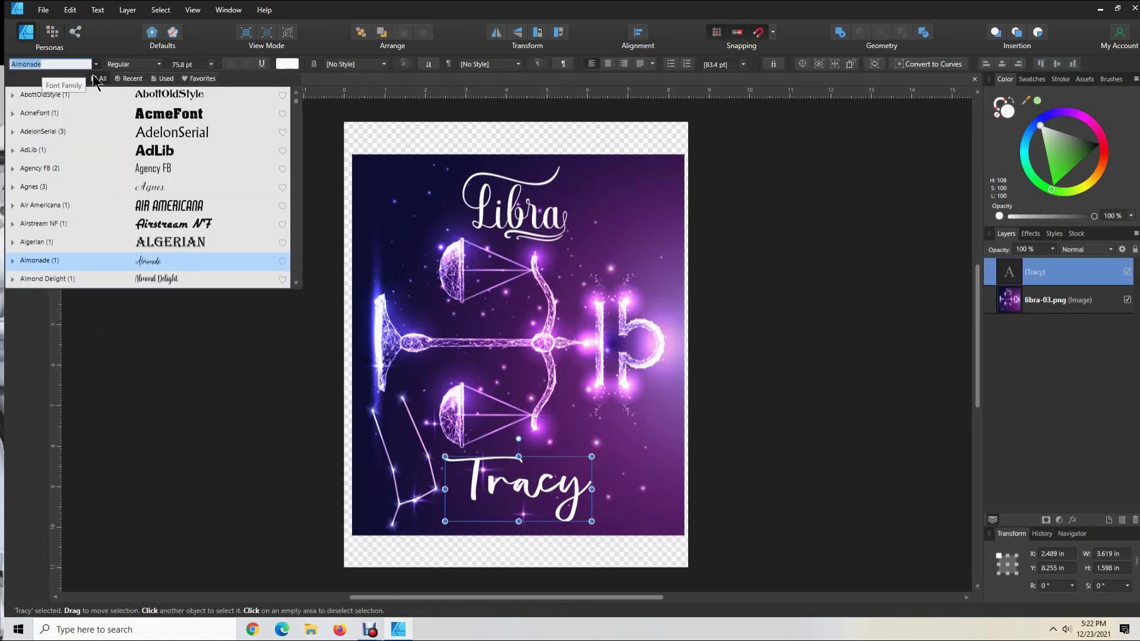
{"action": "left_click", "coordinate": [103, 189]}
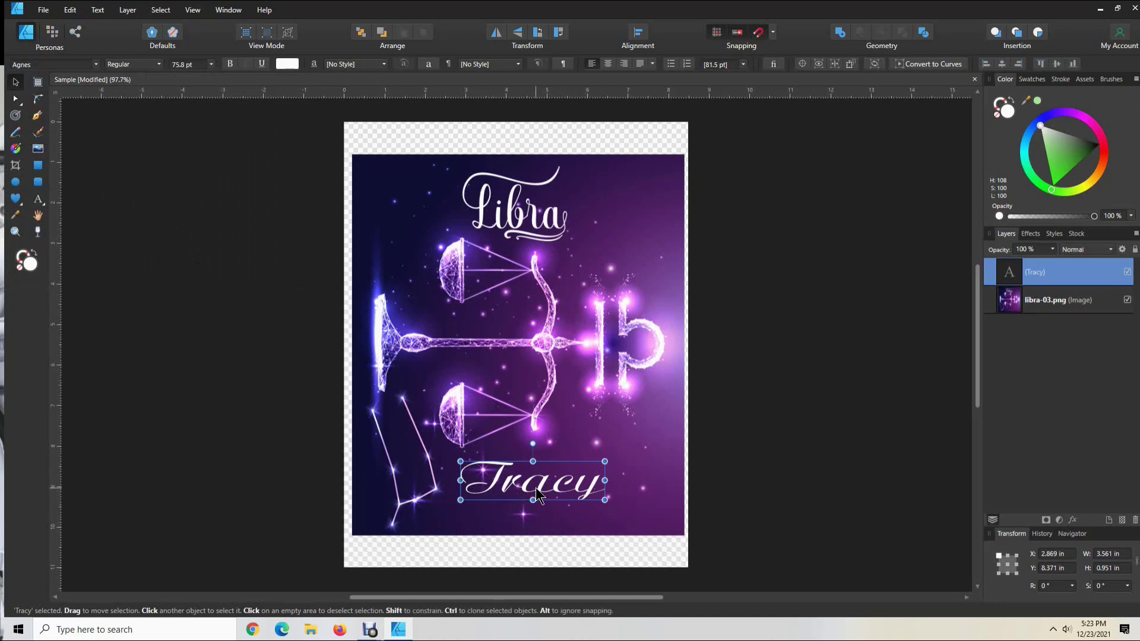
Enlarge the Tracy text to 86 pt and shift it lower, slightly left
{"action": "left_click_drag", "start_coordinate": [535, 487], "coordinate": [538, 510]}
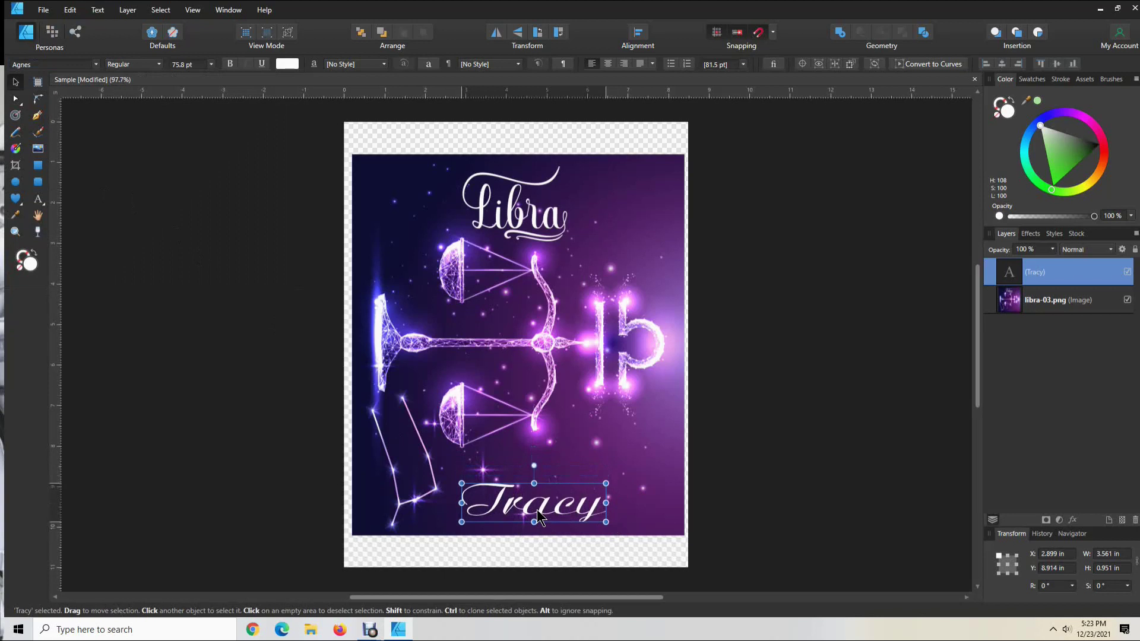
{"action": "left_click_drag", "start_coordinate": [606, 483], "coordinate": [625, 478]}
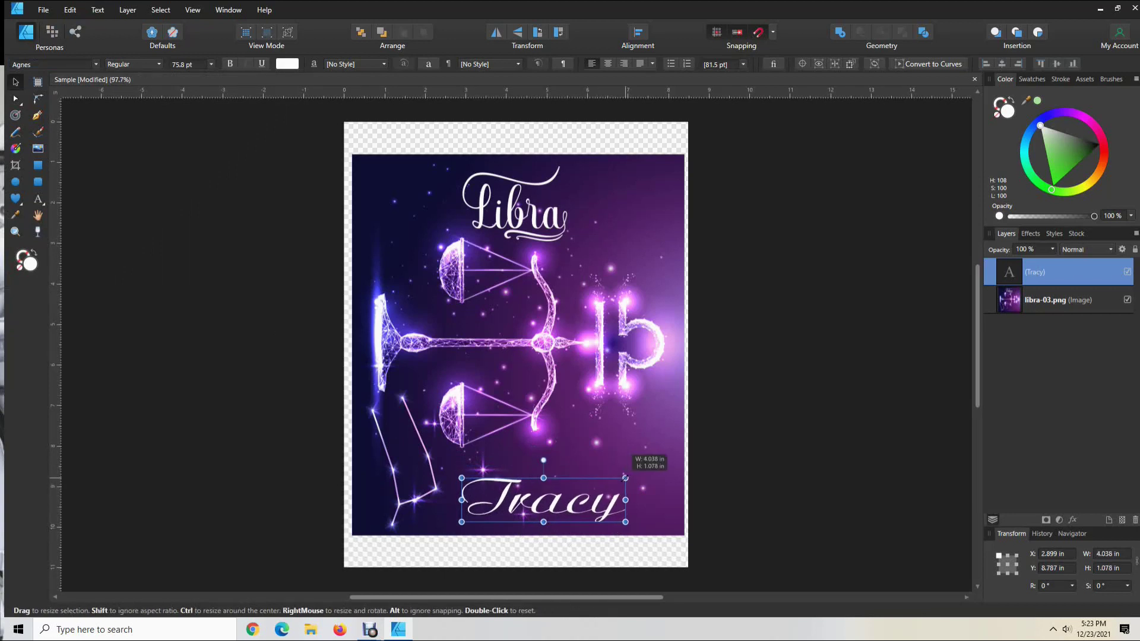
{"action": "left_click_drag", "start_coordinate": [557, 512], "coordinate": [547, 514]}
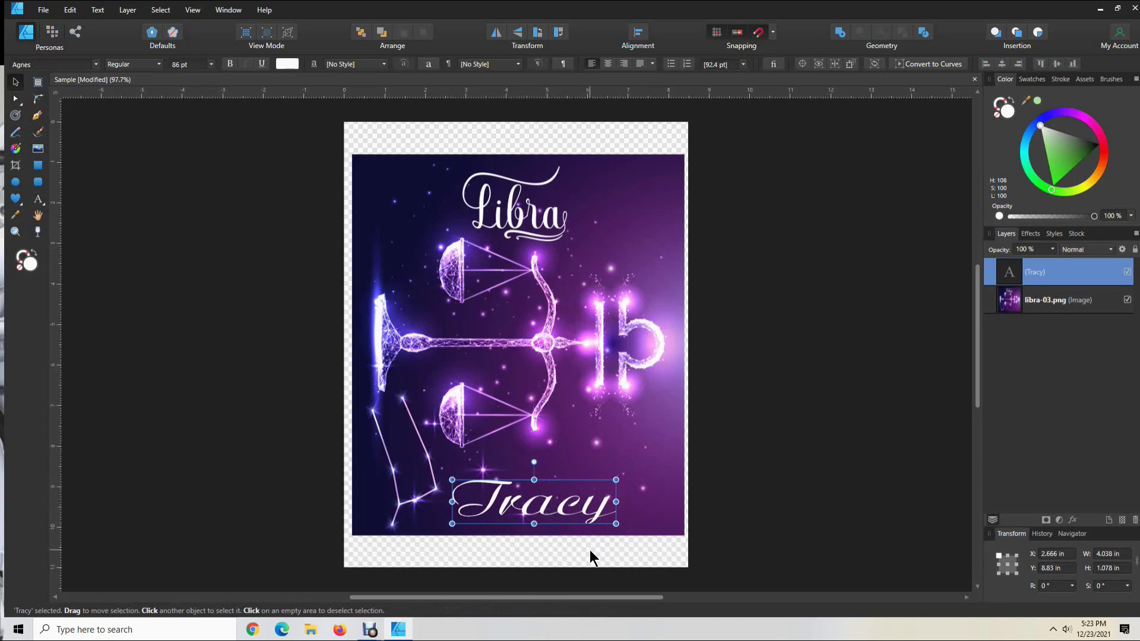
{"action": "left_click", "coordinate": [689, 565]}
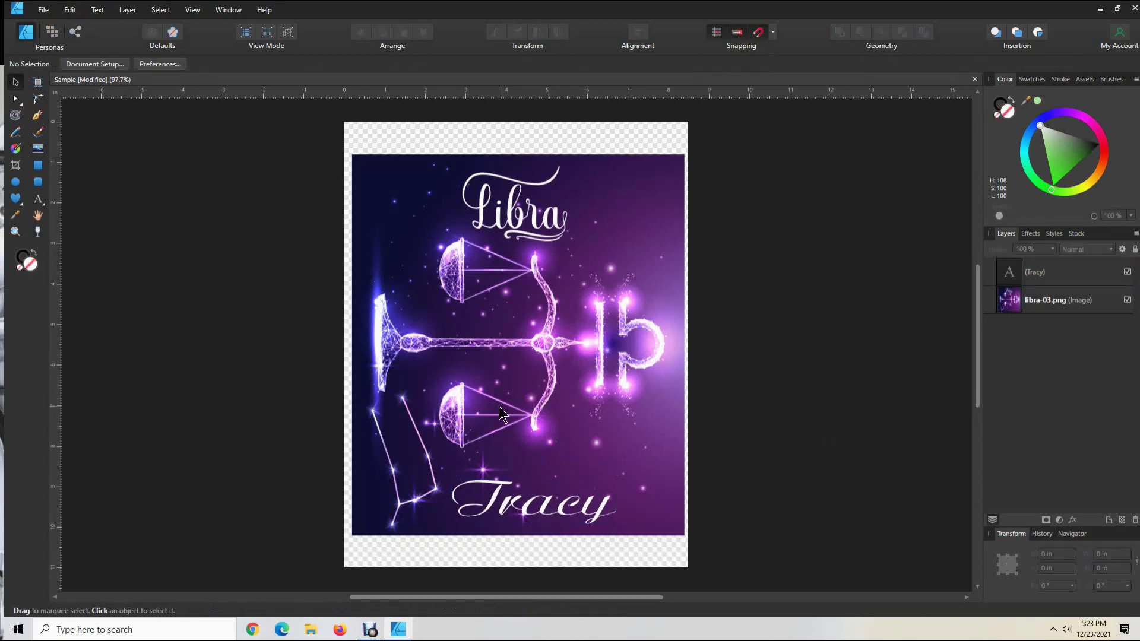
Group the Libra image with the Tracy text, then try the rotate buttons and bring the group back to 0°
{"action": "key", "text": "ctrl+a"}
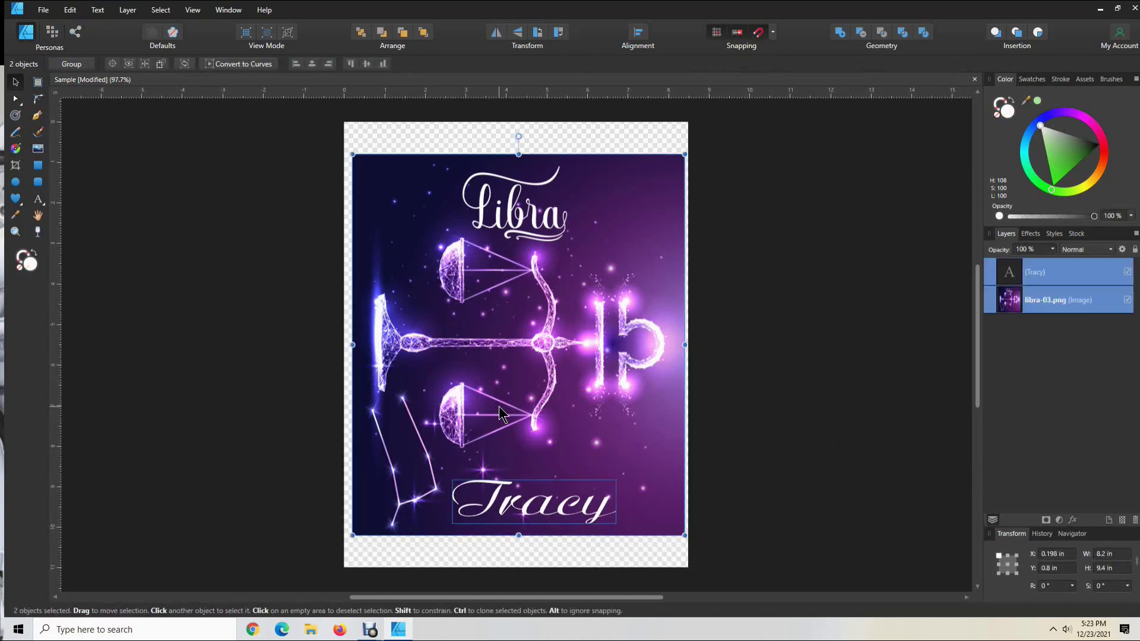
{"action": "key", "text": "ctrl+g"}
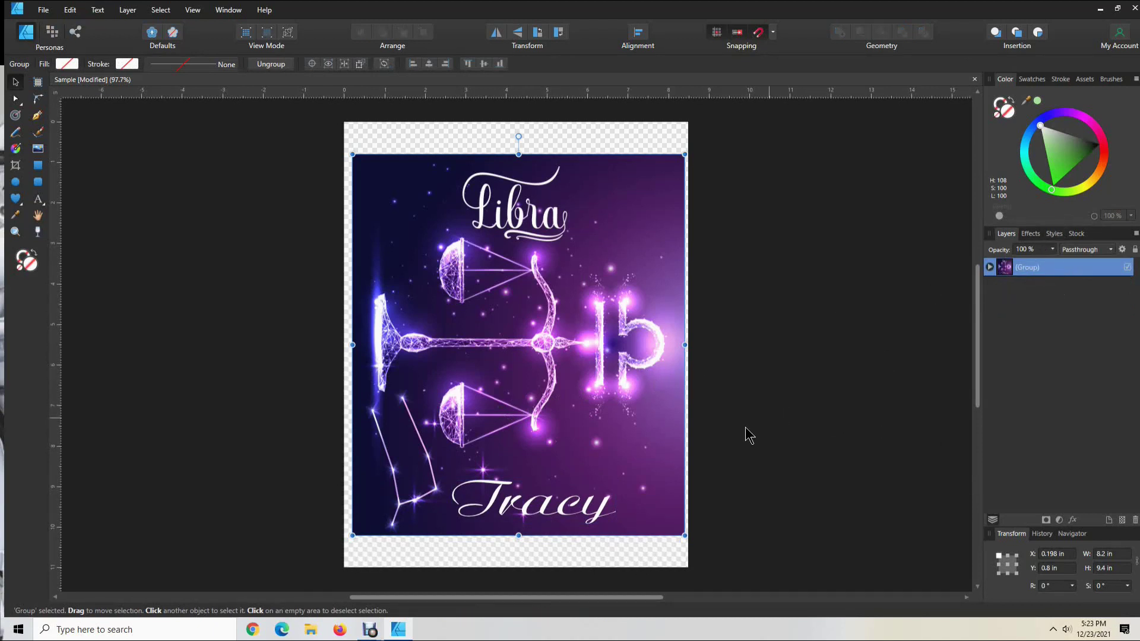
{"action": "left_click", "coordinate": [539, 34]}
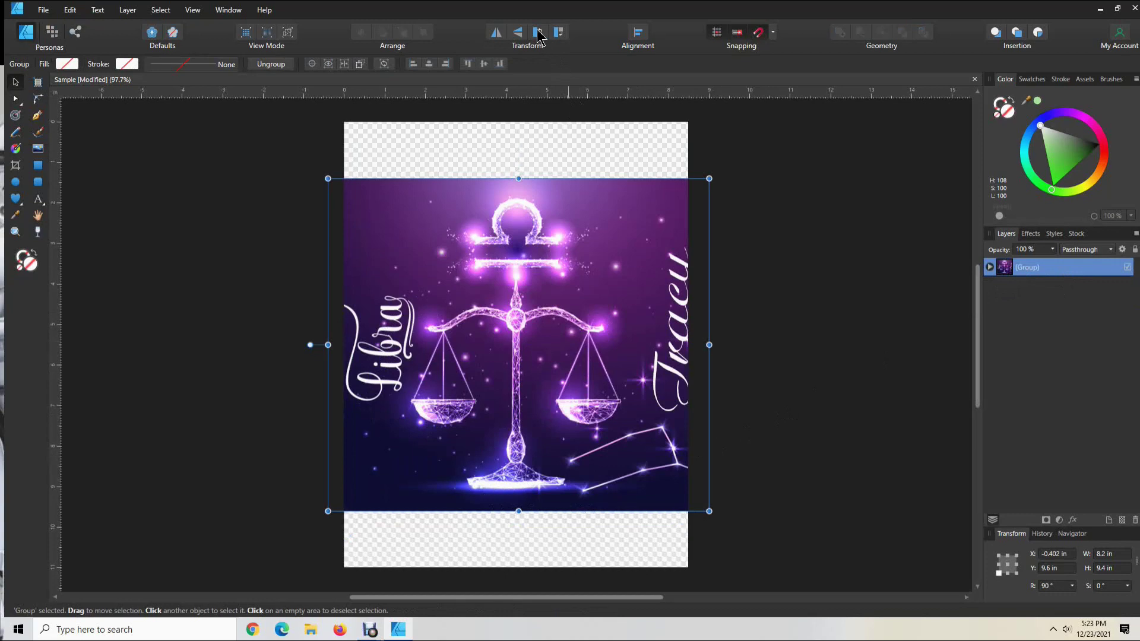
{"action": "left_click", "coordinate": [538, 35]}
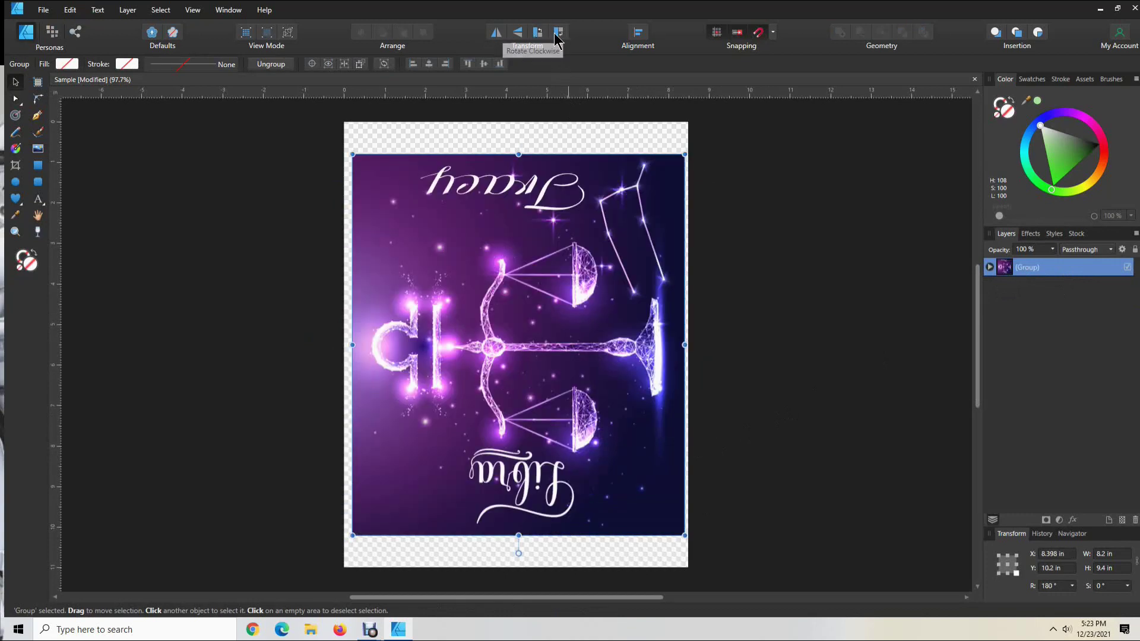
{"action": "left_click", "coordinate": [538, 34]}
{"action": "left_click", "coordinate": [538, 34]}
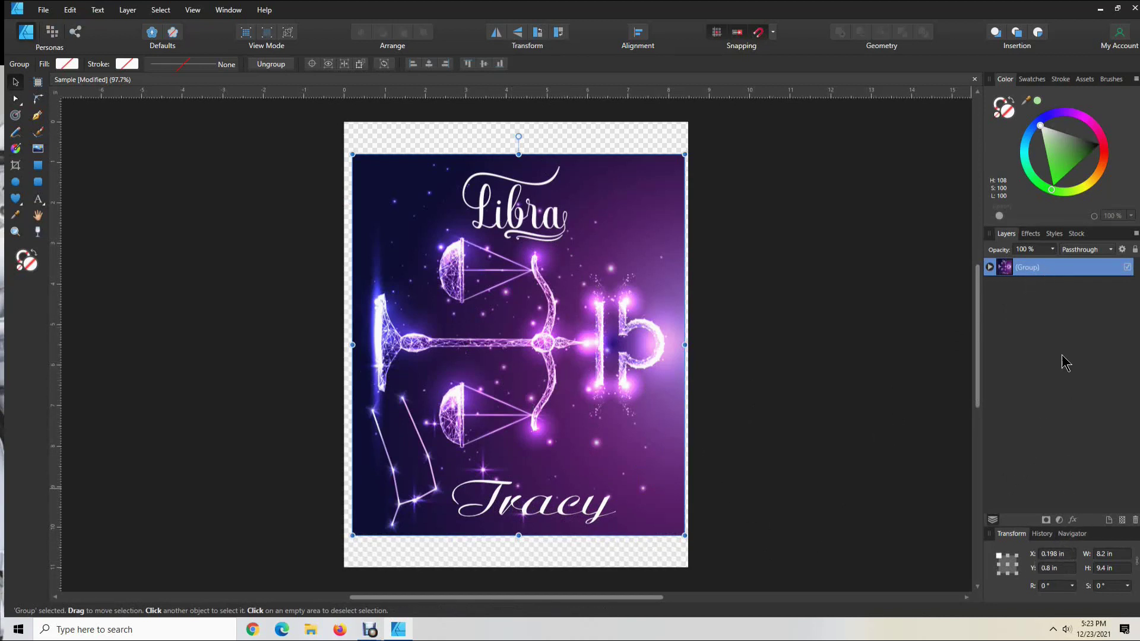
Add a Vibrance adjustment inside the Libra group at 40% vibrance and 10% saturation
{"action": "left_click", "coordinate": [1060, 521]}
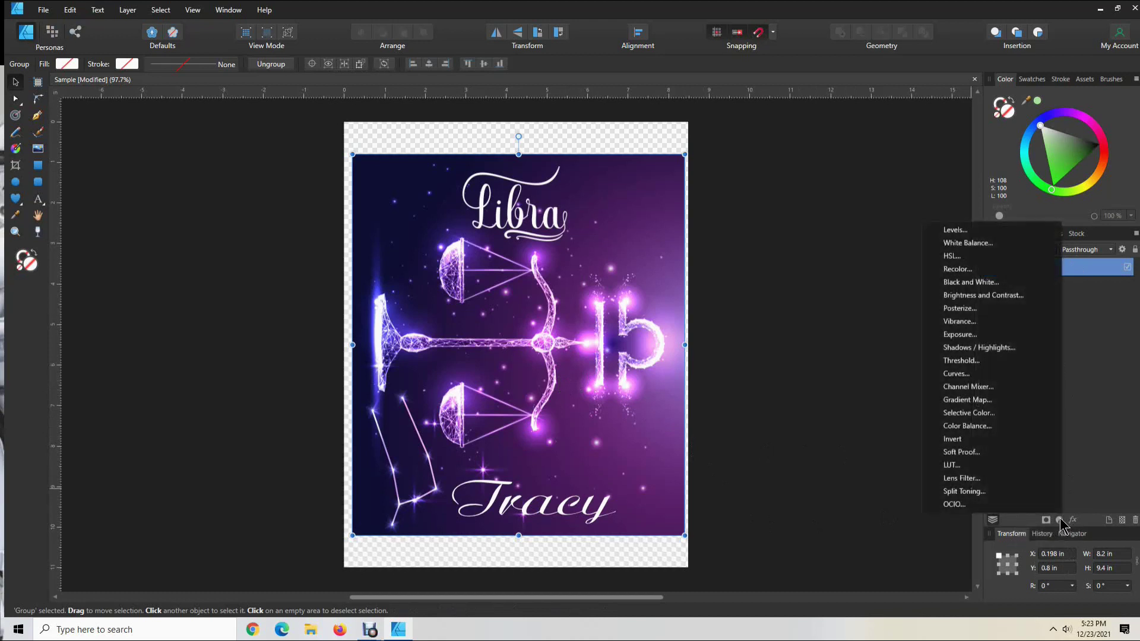
{"action": "left_click", "coordinate": [992, 332]}
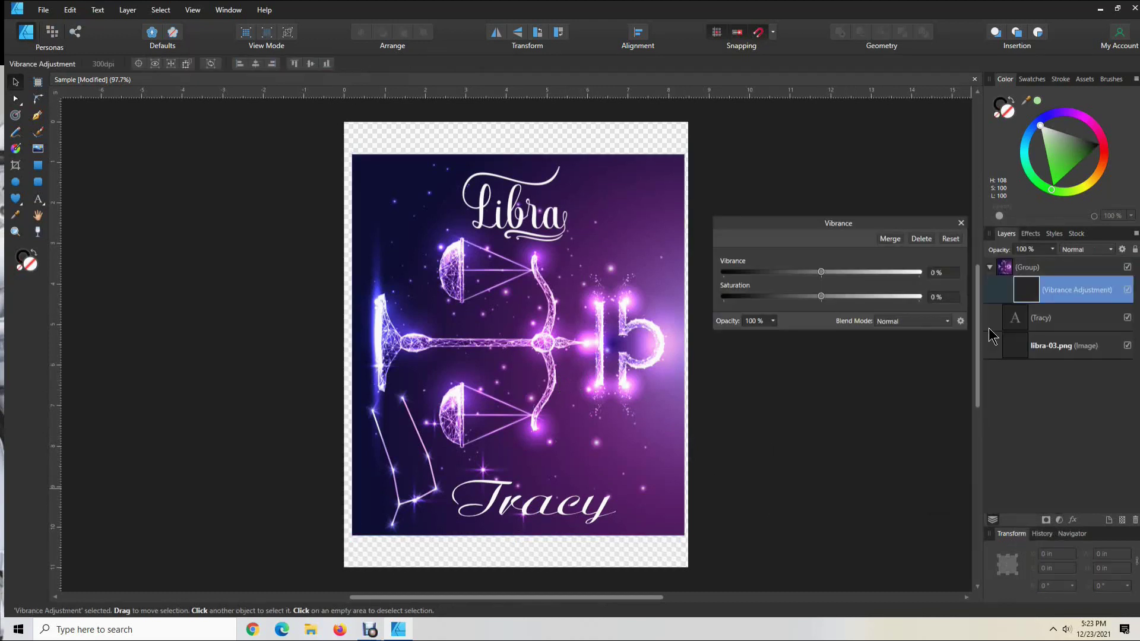
{"action": "left_click_drag", "start_coordinate": [821, 274], "coordinate": [856, 283]}
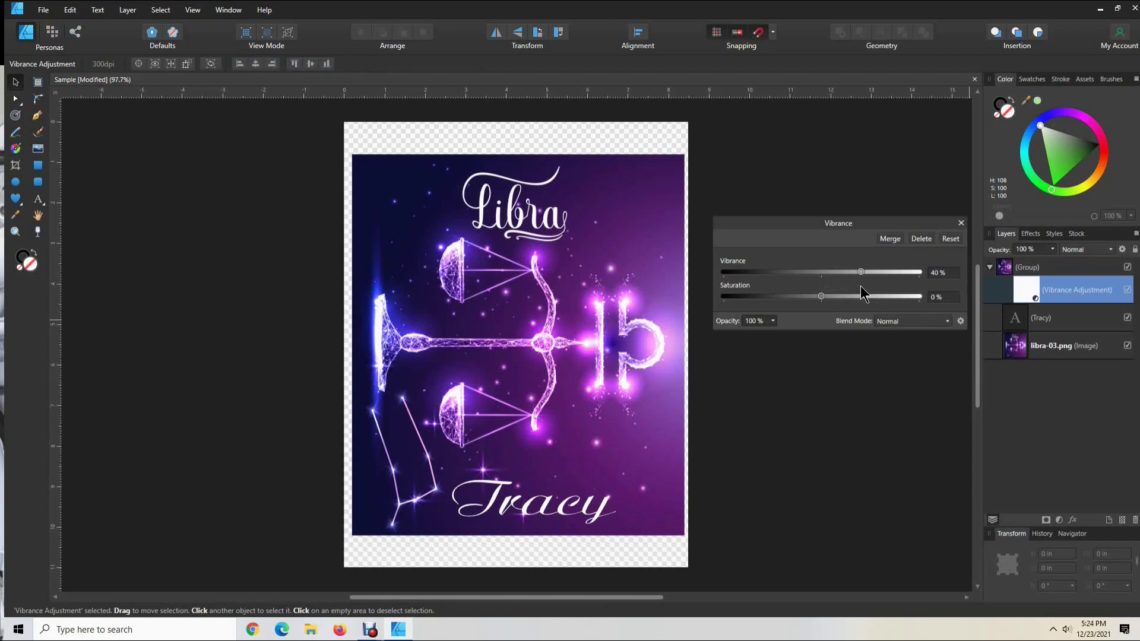
{"action": "left_click_drag", "start_coordinate": [821, 297], "coordinate": [831, 297]}
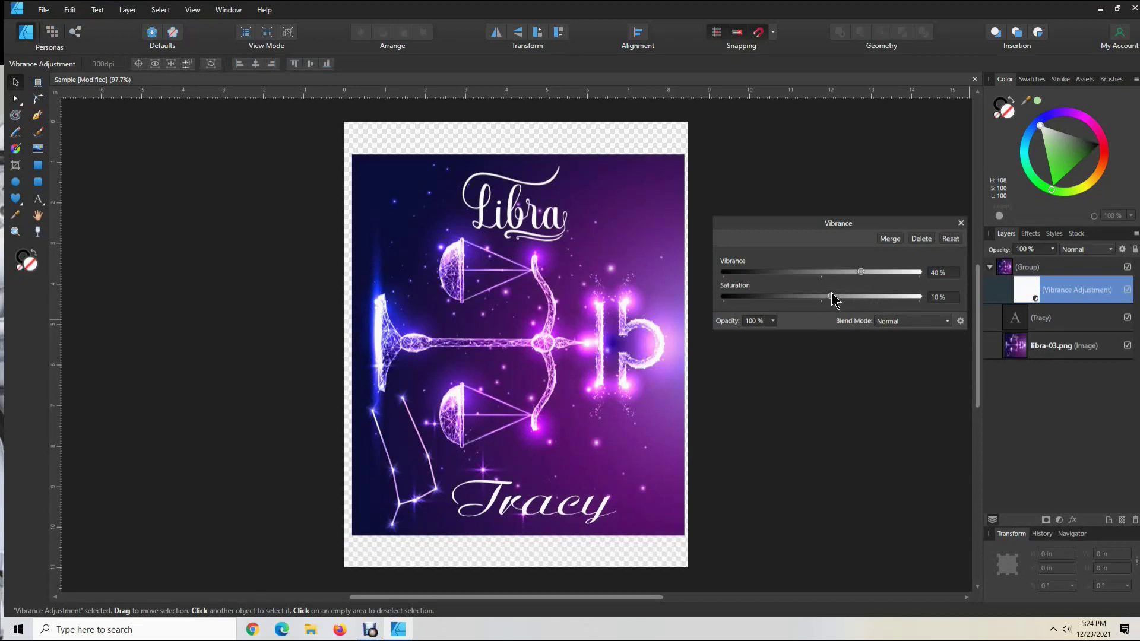
{"action": "left_click", "coordinate": [812, 428]}
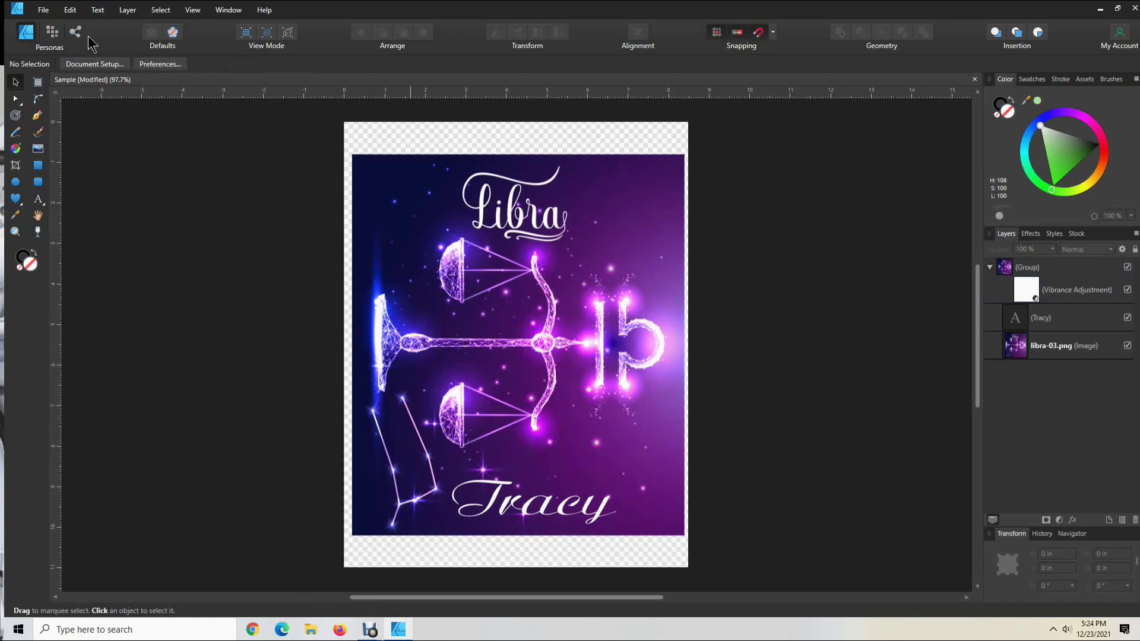
Select the ET-15000 For Sublimation printer with its 8 x 11.5 Mirrored driver preset
{"action": "left_click", "coordinate": [50, 6]}
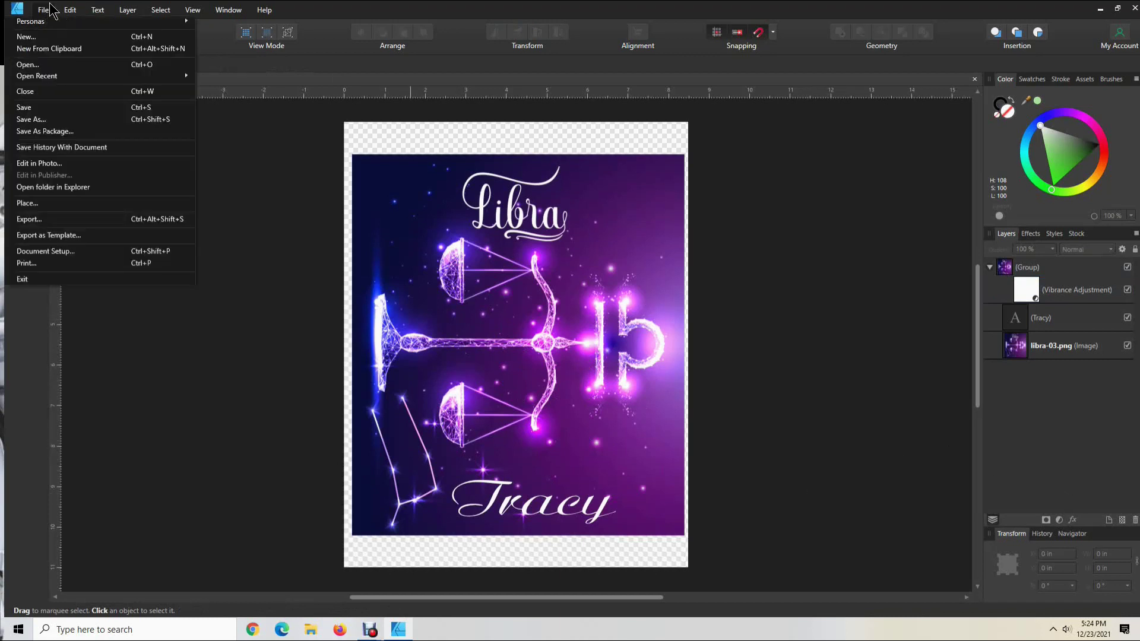
{"action": "left_click", "coordinate": [47, 264]}
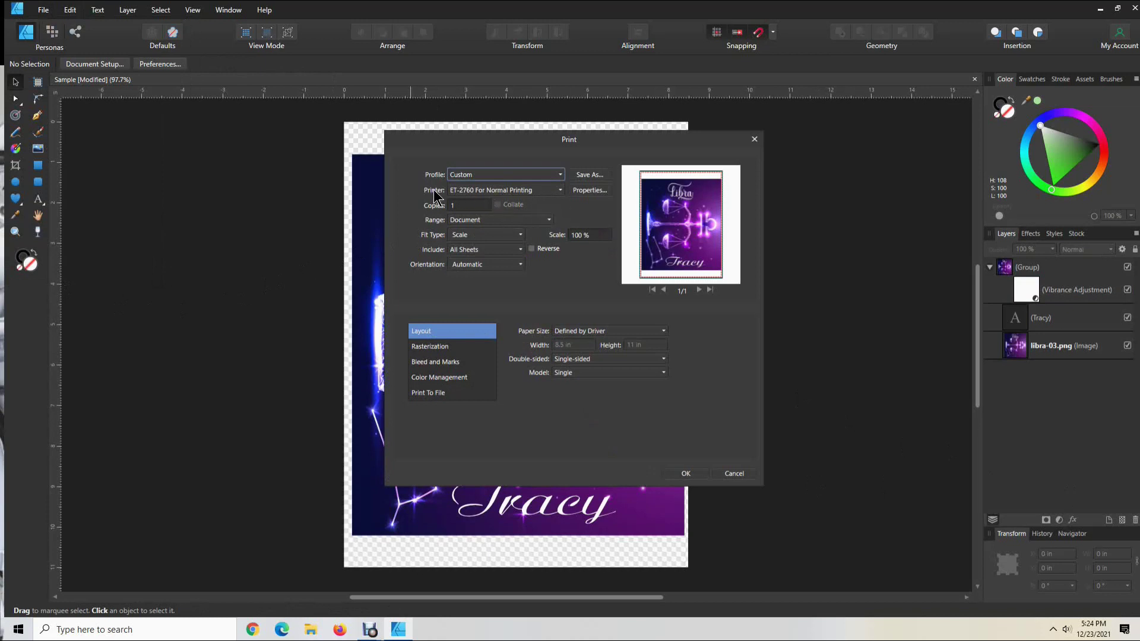
{"action": "left_click", "coordinate": [560, 191]}
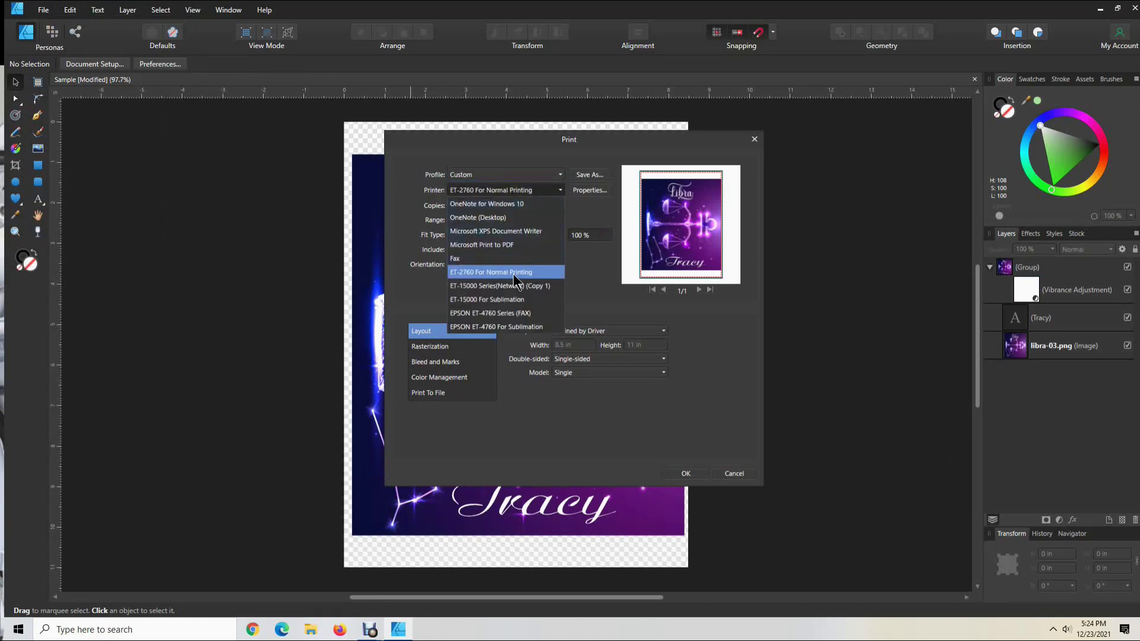
{"action": "left_click", "coordinate": [497, 298]}
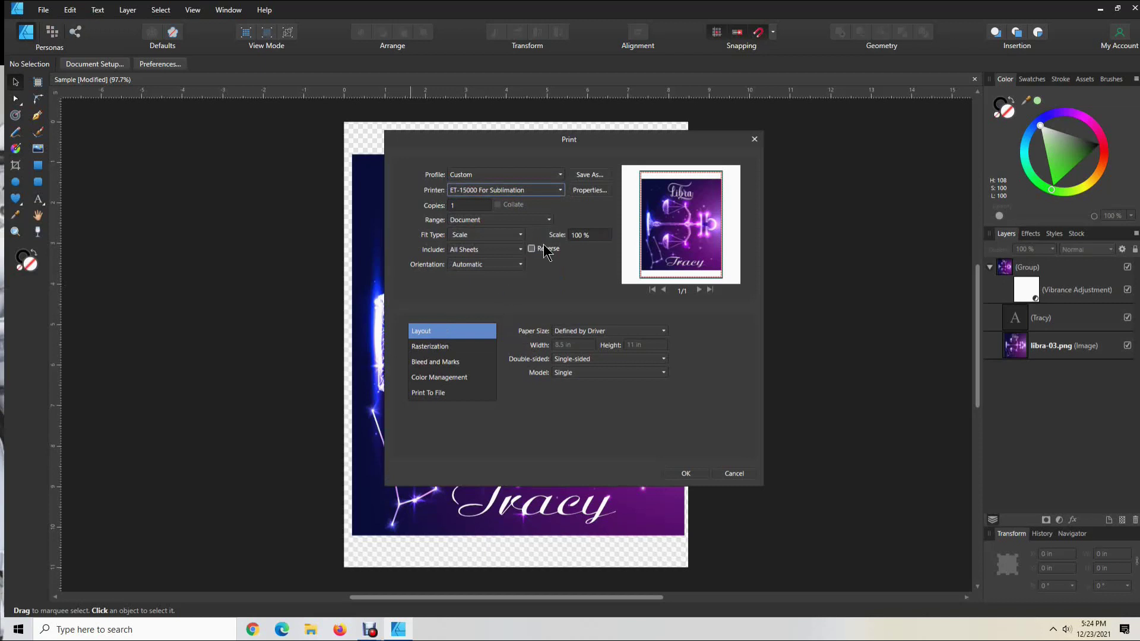
{"action": "left_click", "coordinate": [584, 190]}
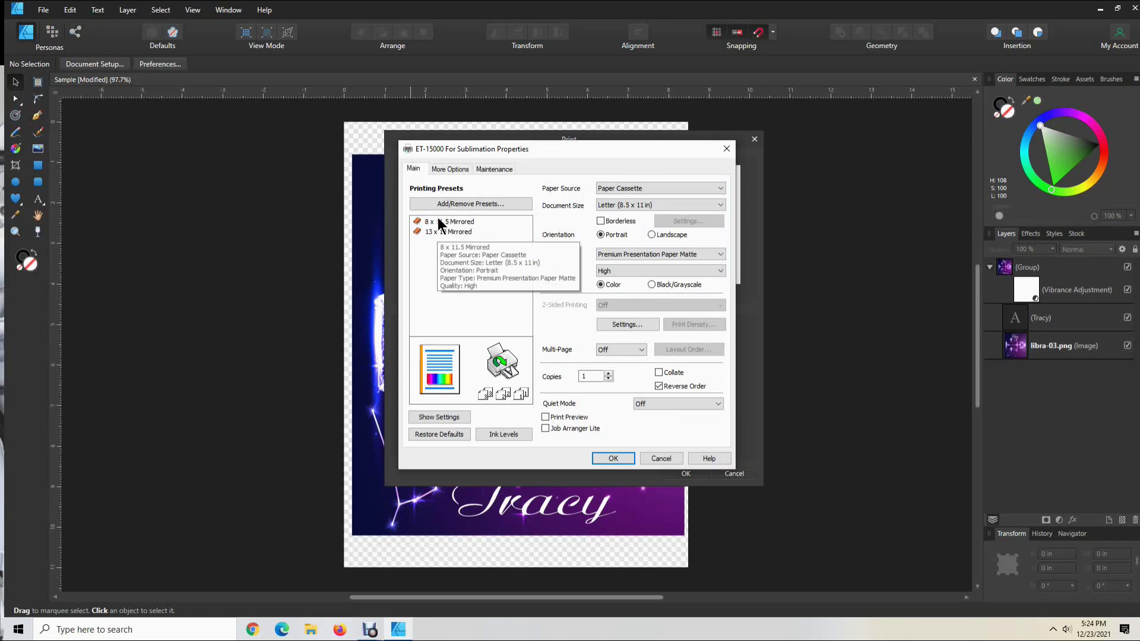
{"action": "left_click", "coordinate": [444, 223]}
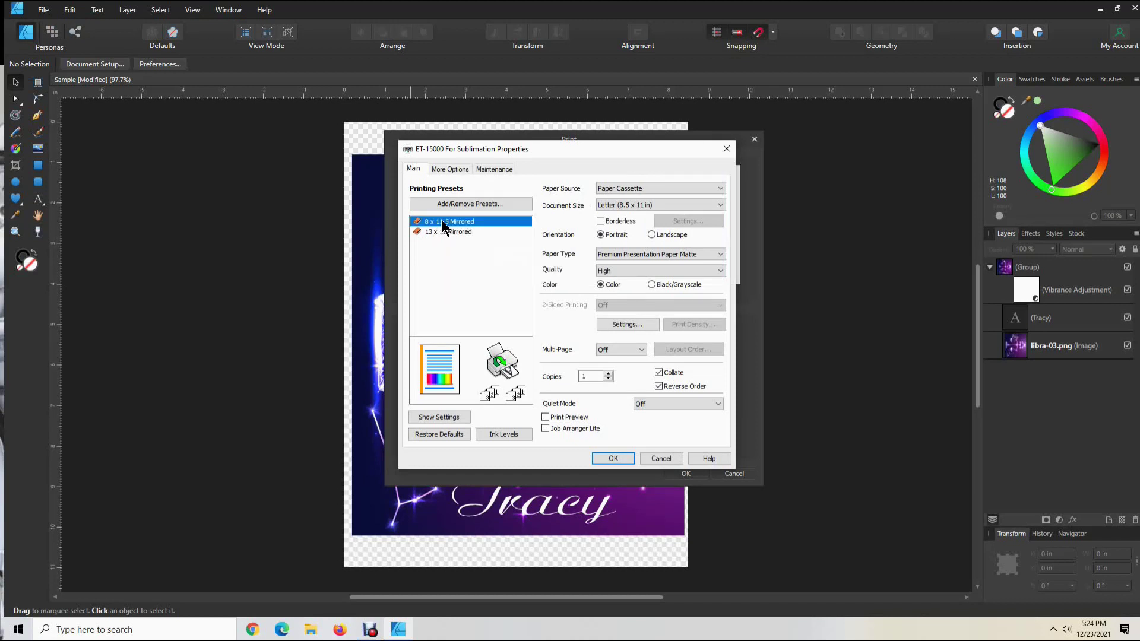
{"action": "left_click", "coordinate": [613, 461]}
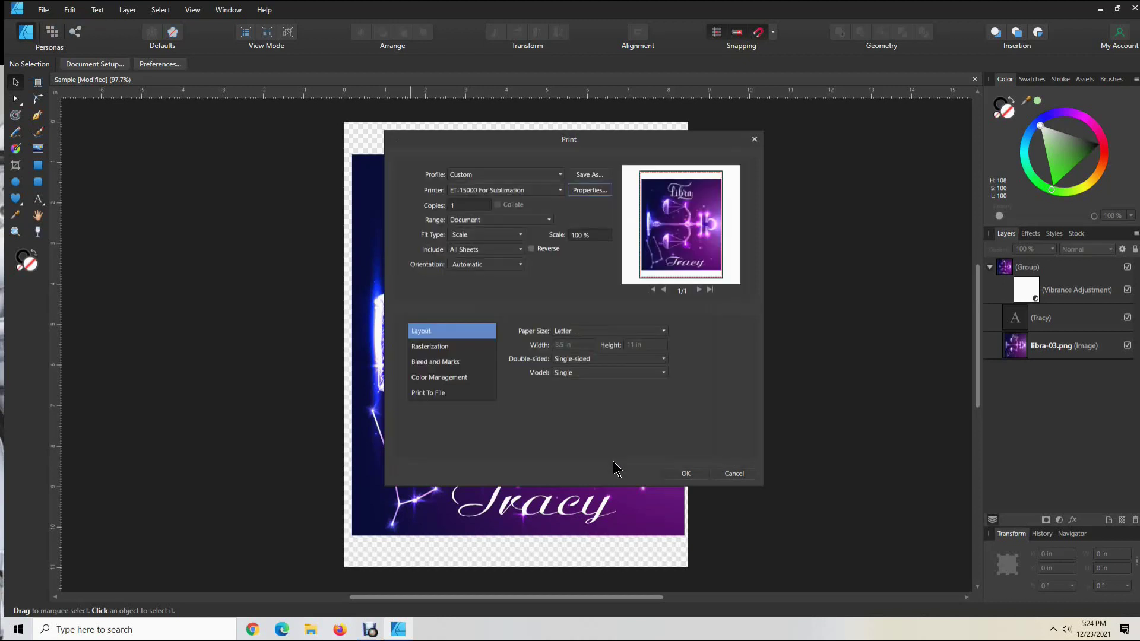
Let the printer manage colour with Relative Colorimetric intent and print the page
{"action": "left_click", "coordinate": [452, 380]}
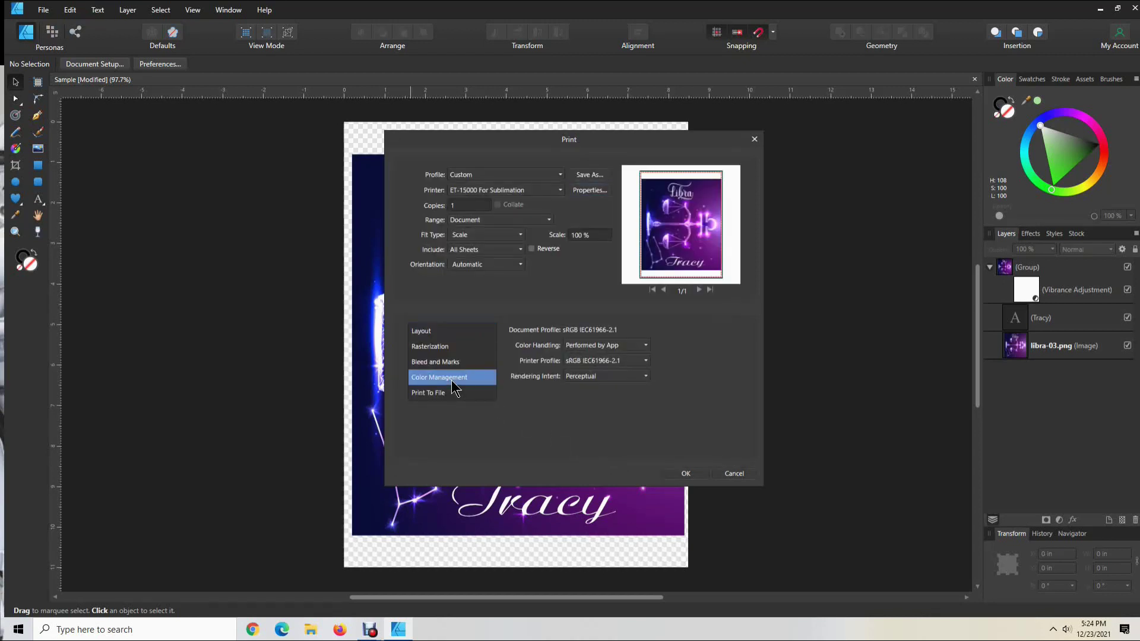
{"action": "left_click", "coordinate": [643, 349]}
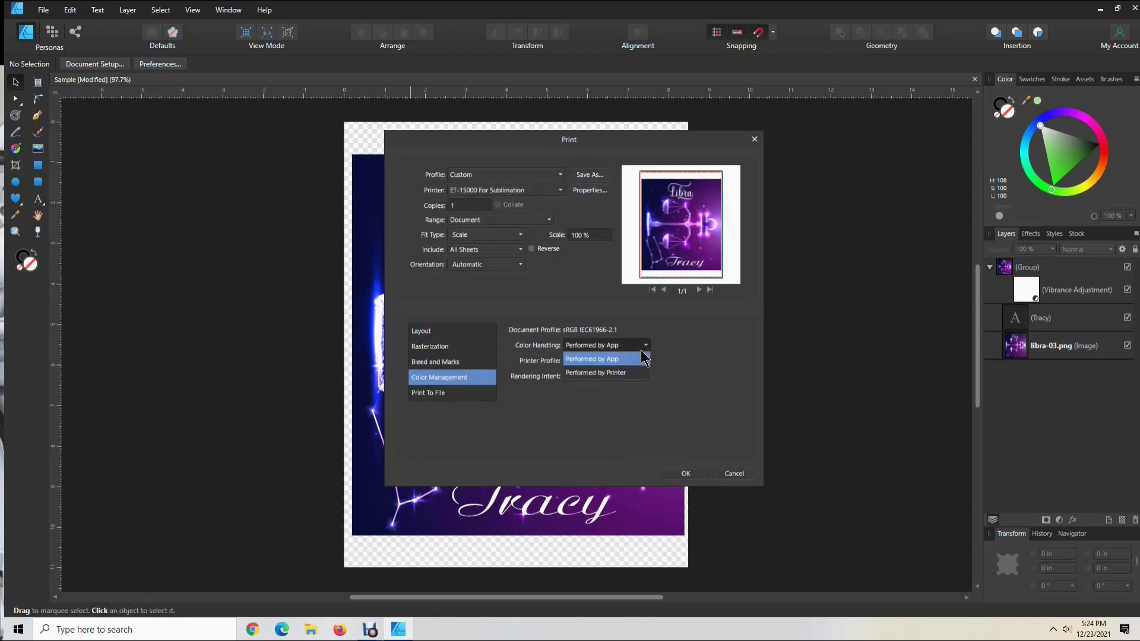
{"action": "left_click", "coordinate": [618, 374]}
{"action": "left_click", "coordinate": [618, 377]}
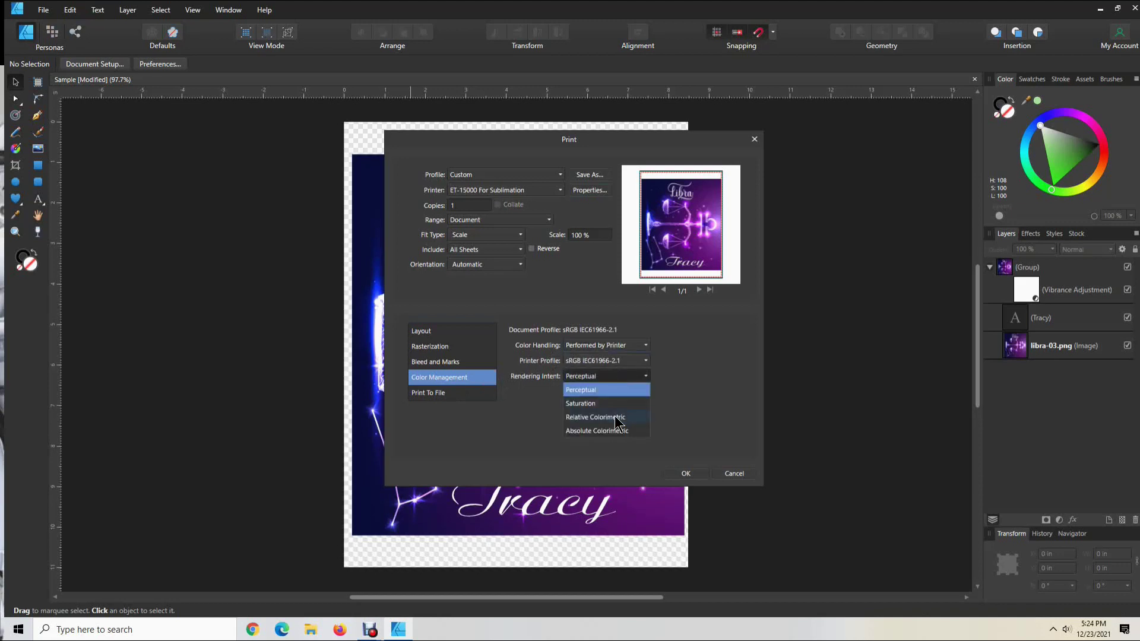
{"action": "left_click", "coordinate": [619, 421]}
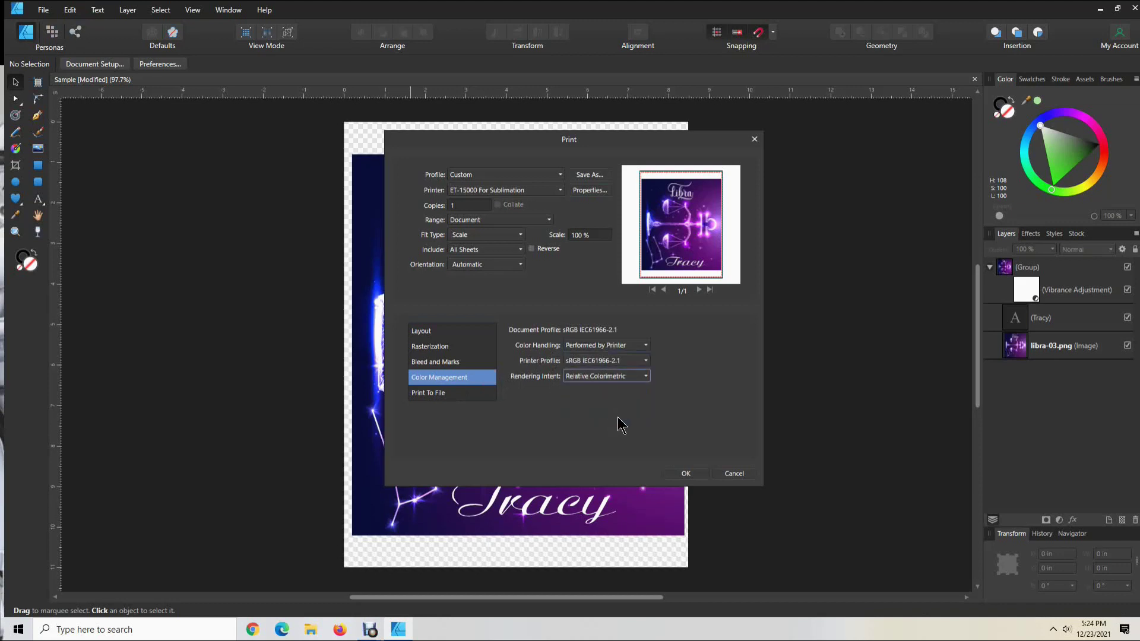
{"action": "left_click", "coordinate": [687, 474]}
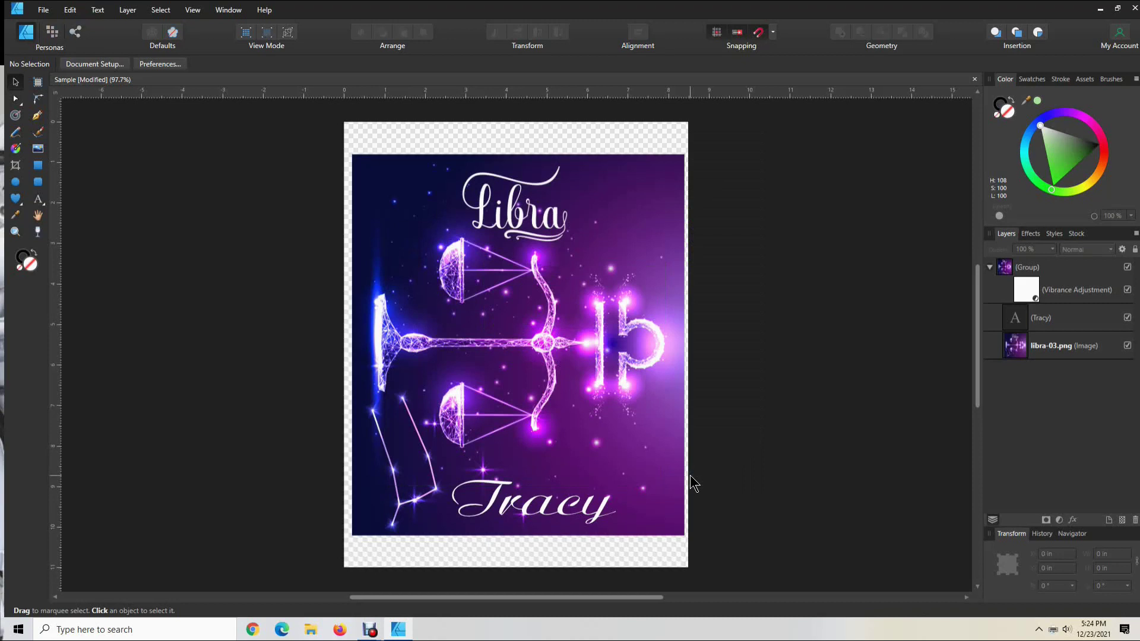